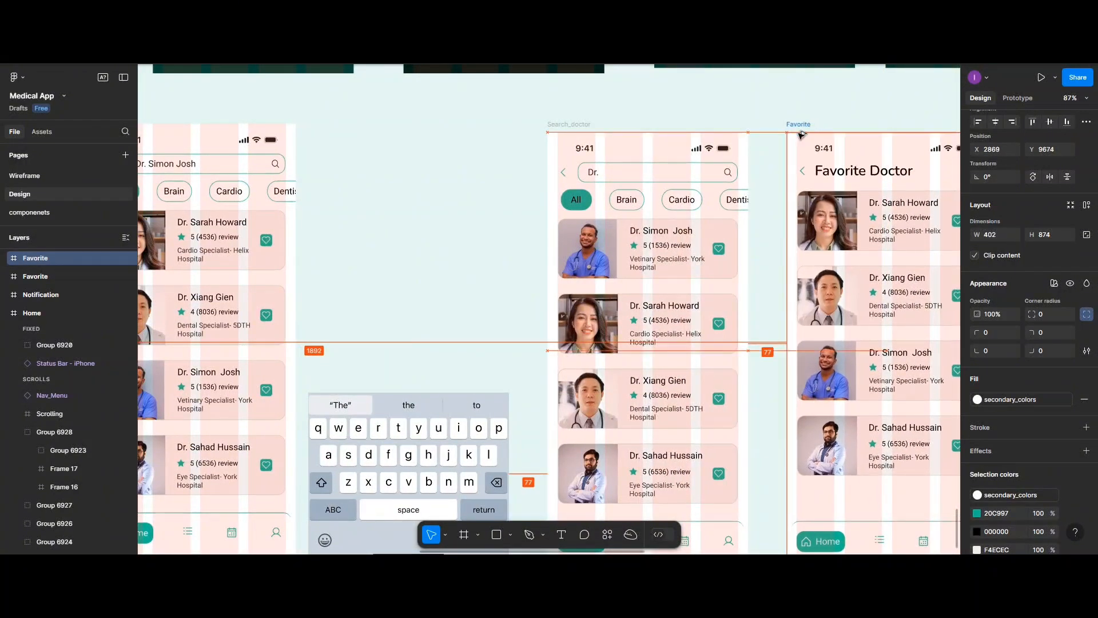
- Rename the selected duplicate of the Favorite frame as Specialist
{"action": "scroll", "coordinate": [799, 133], "scroll_direction": "left", "scroll_amount": 2}
{"action": "scroll", "coordinate": [798, 133], "scroll_direction": "right", "scroll_amount": 3}
{"action": "scroll", "coordinate": [799, 133], "scroll_direction": "right", "scroll_amount": 5}
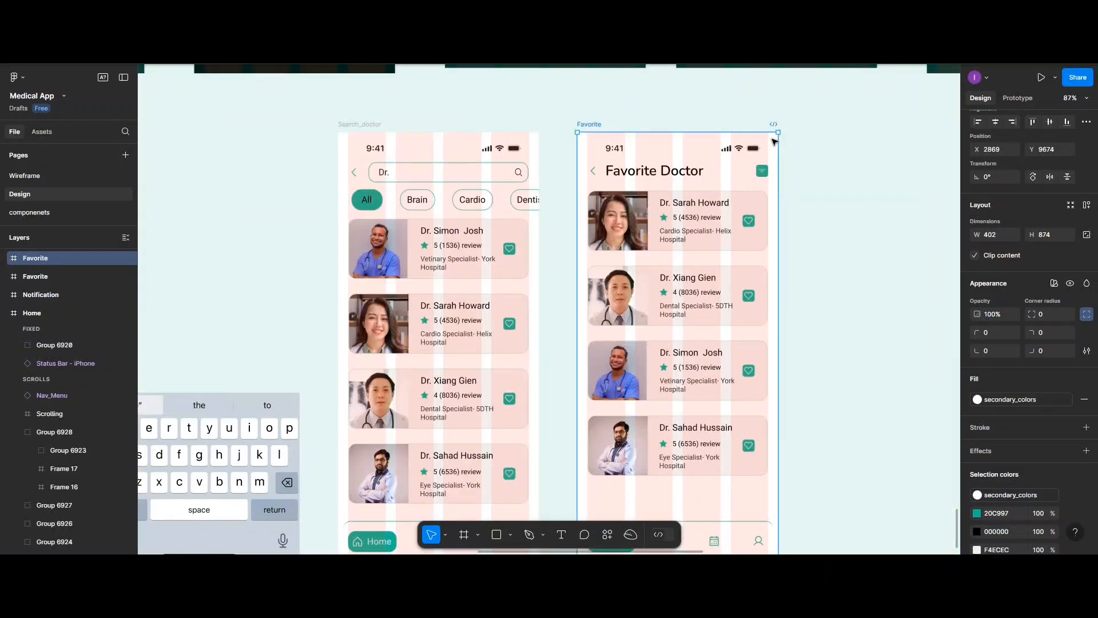
{"action": "double_click", "coordinate": [539, 125]}
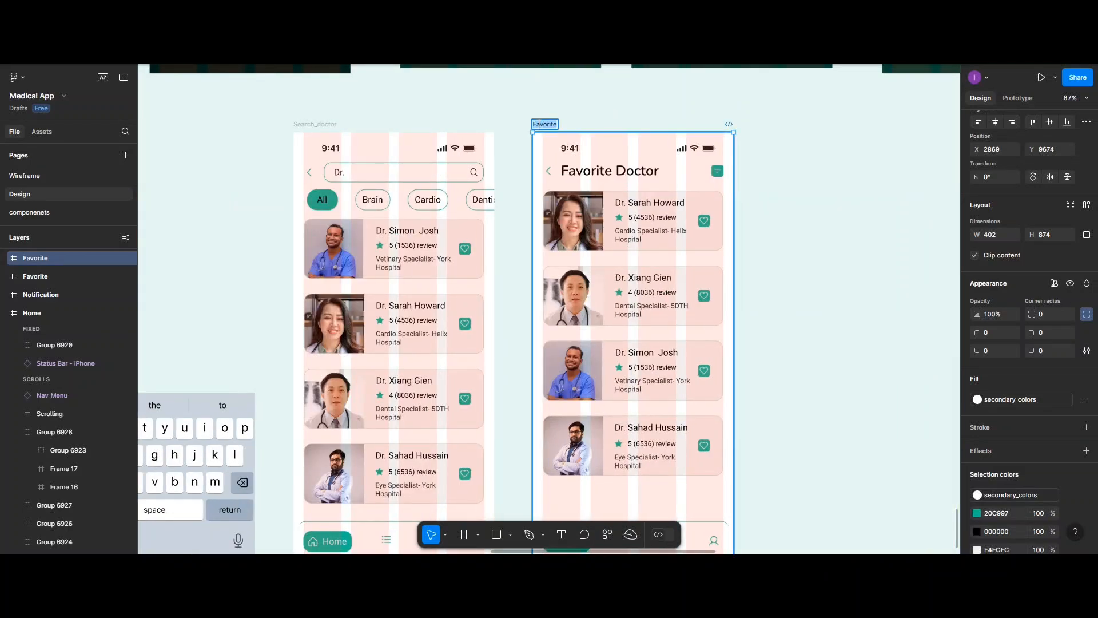
{"action": "type", "text": "Specialist"}
{"action": "key", "text": "Return"}
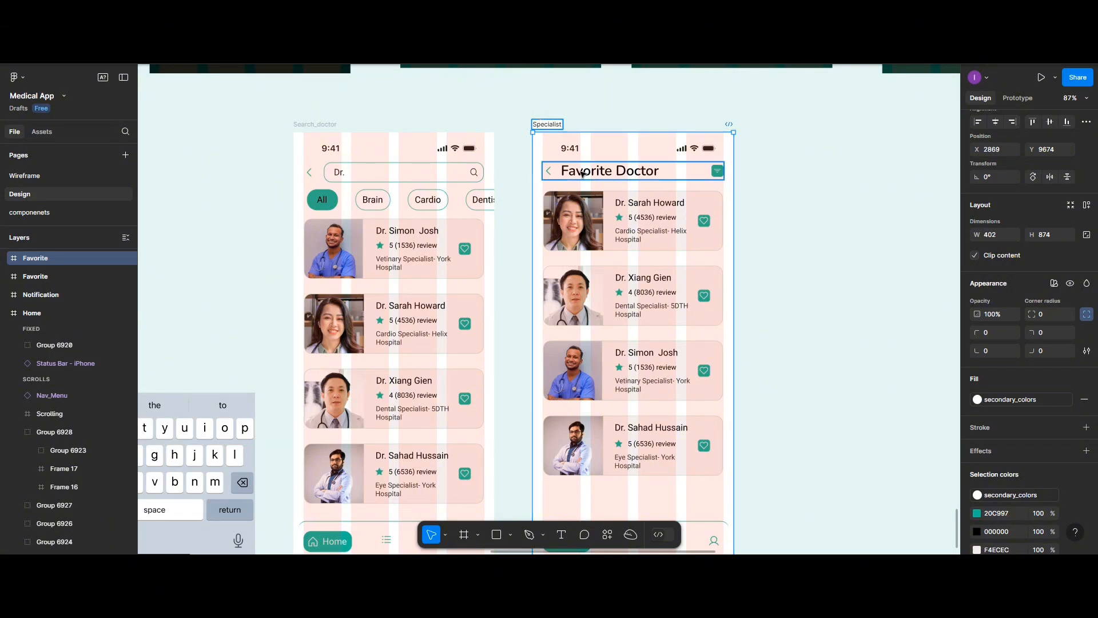
- Change the Specialist frame's heading text to "Specialist Doctor"
{"action": "double_click", "coordinate": [618, 179]}
{"action": "left_click", "coordinate": [614, 178]}
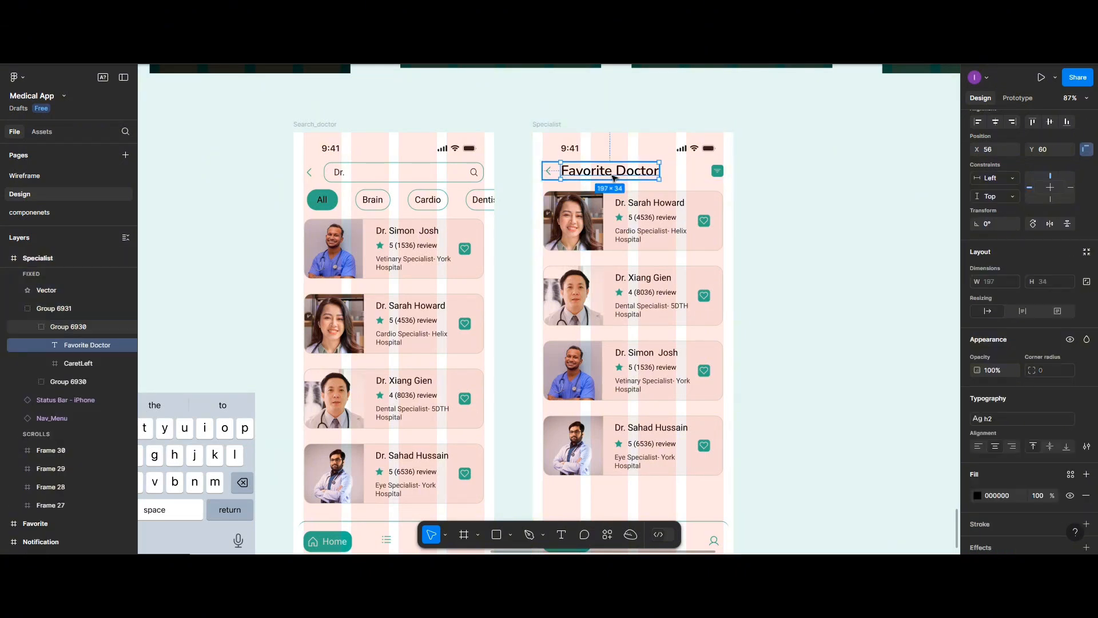
{"action": "double_click", "coordinate": [613, 174]}
{"action": "left_click_drag", "start_coordinate": [614, 171], "coordinate": [561, 171]}
{"action": "type", "text": "Specialis"}
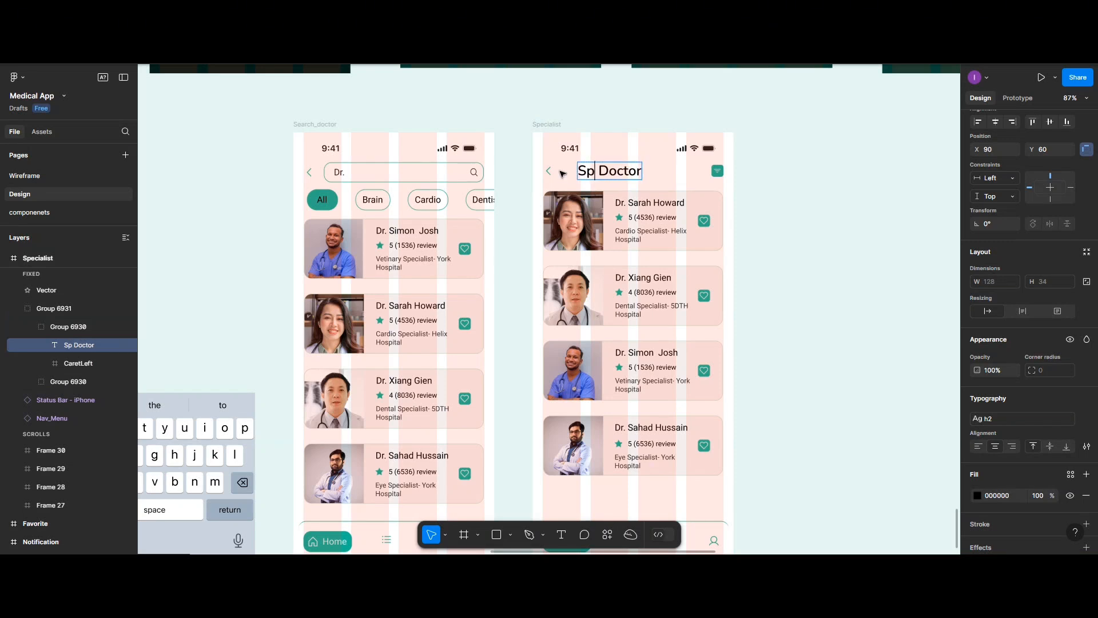
{"action": "type", "text": "t"}
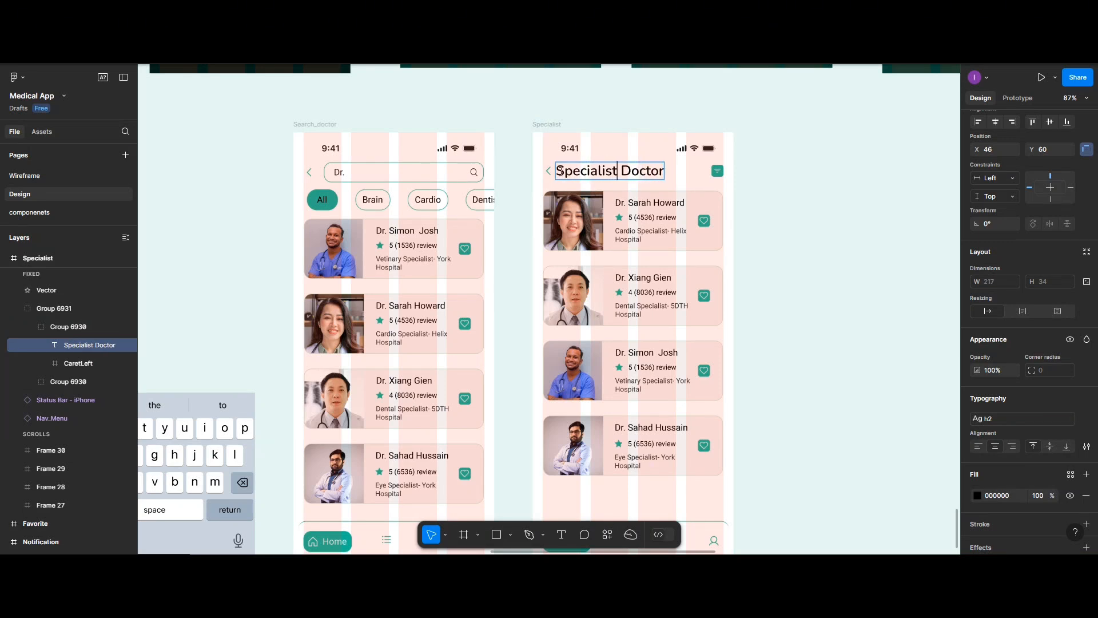
{"action": "key", "text": "Escape"}
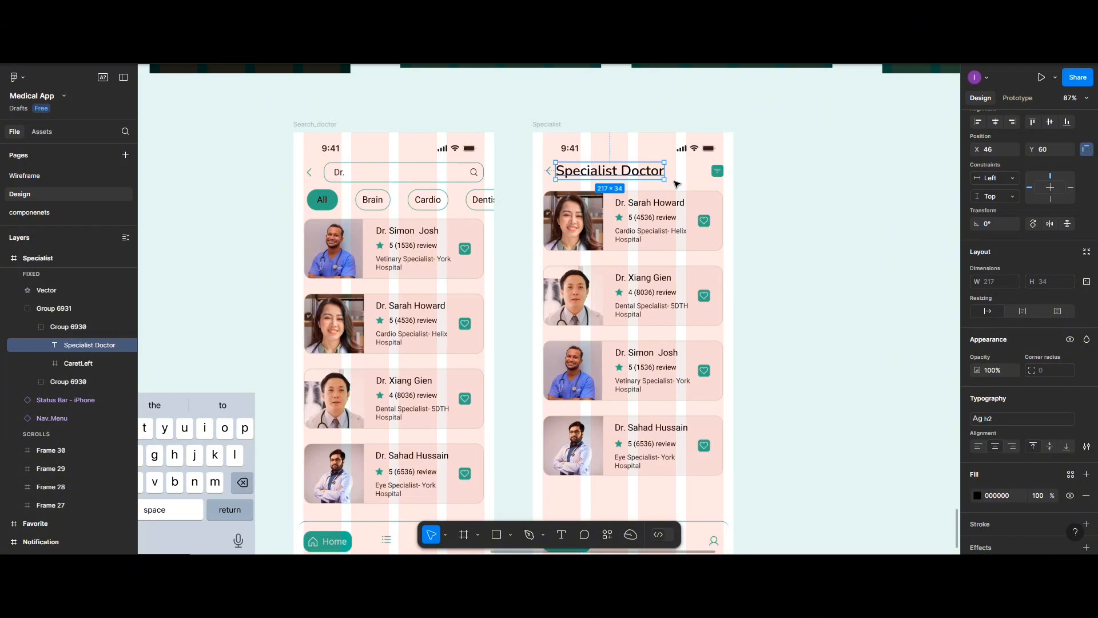
- Set the spacing between the back arrow and the Specialist Doctor heading to 10
{"action": "left_click", "coordinate": [547, 172], "text": "shift"}
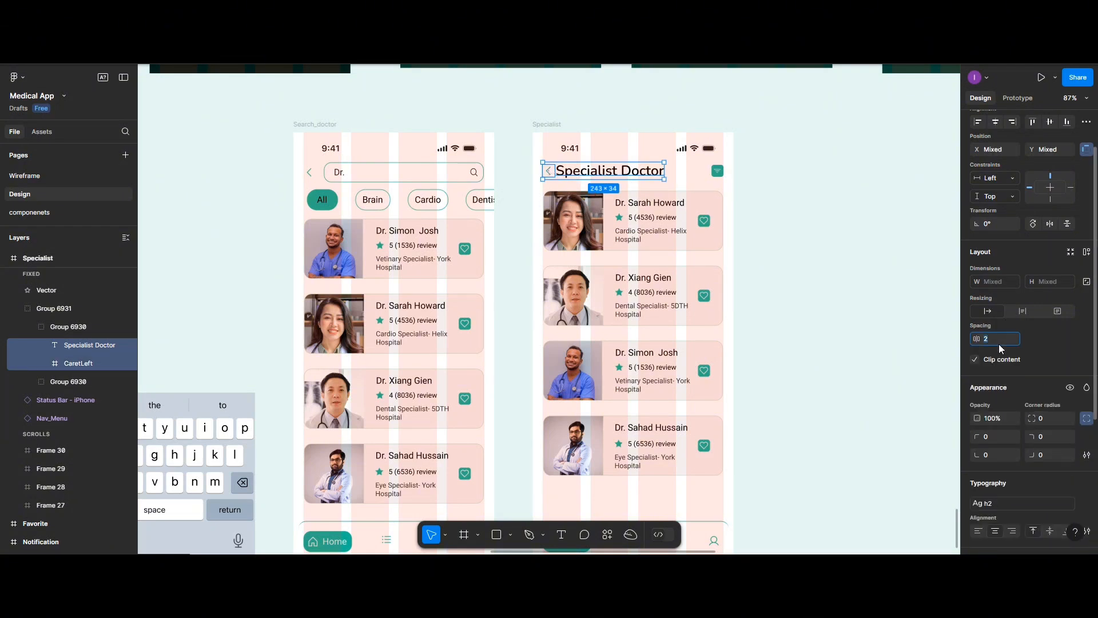
{"action": "left_click", "coordinate": [998, 343]}
{"action": "type", "text": "10"}
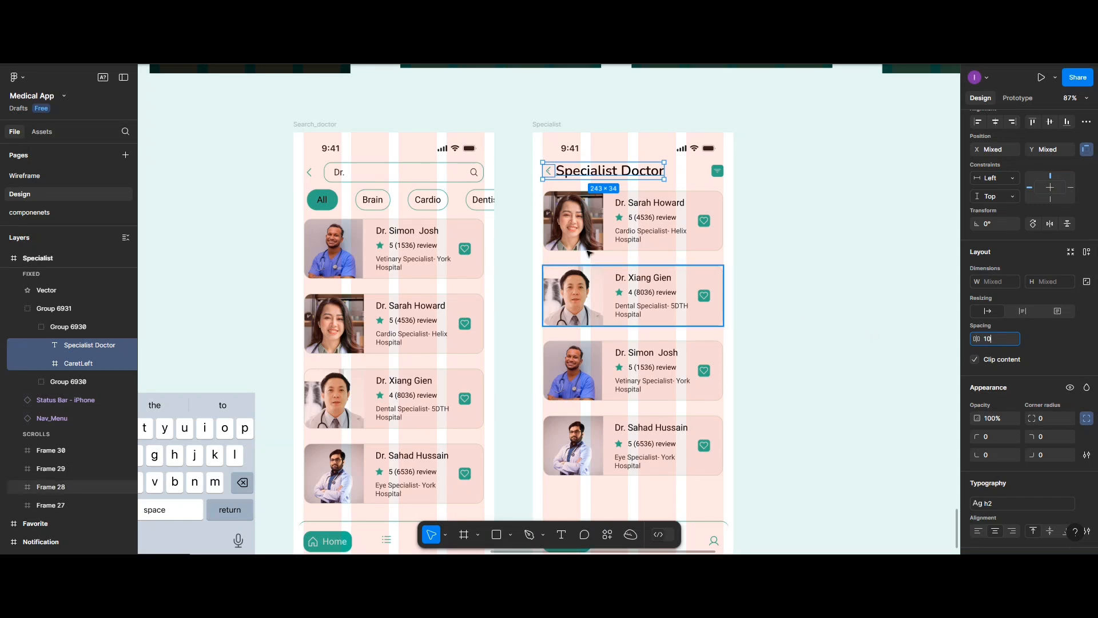
{"action": "left_click", "coordinate": [518, 186]}
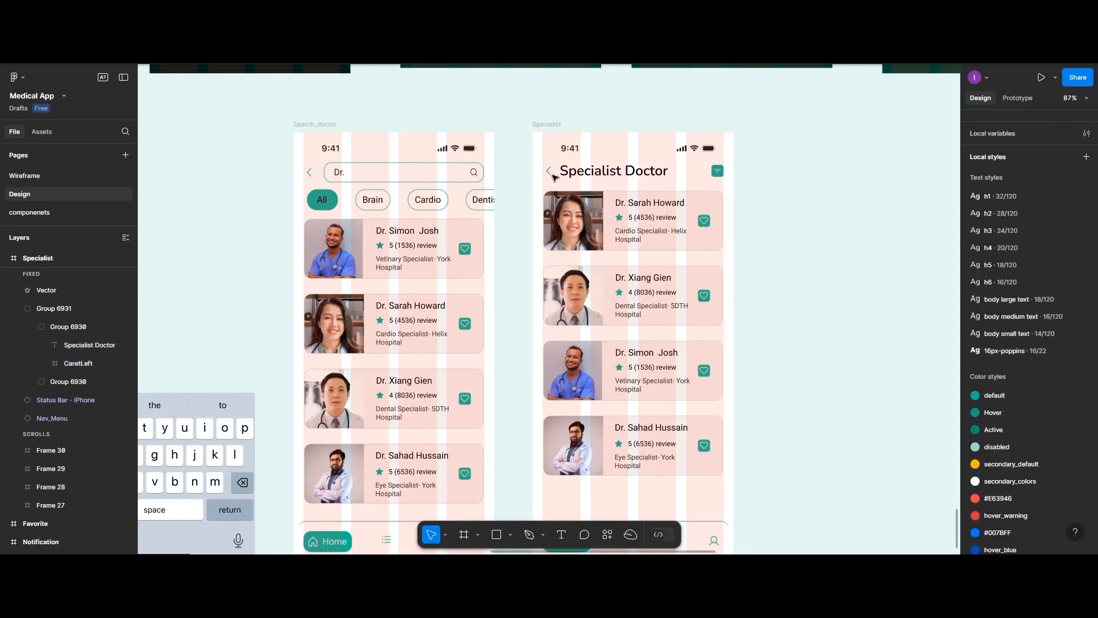
- Delete all four doctor cards from the Specialist frame
{"action": "left_click", "coordinate": [626, 227]}
{"action": "left_click", "coordinate": [615, 296], "text": "shift"}
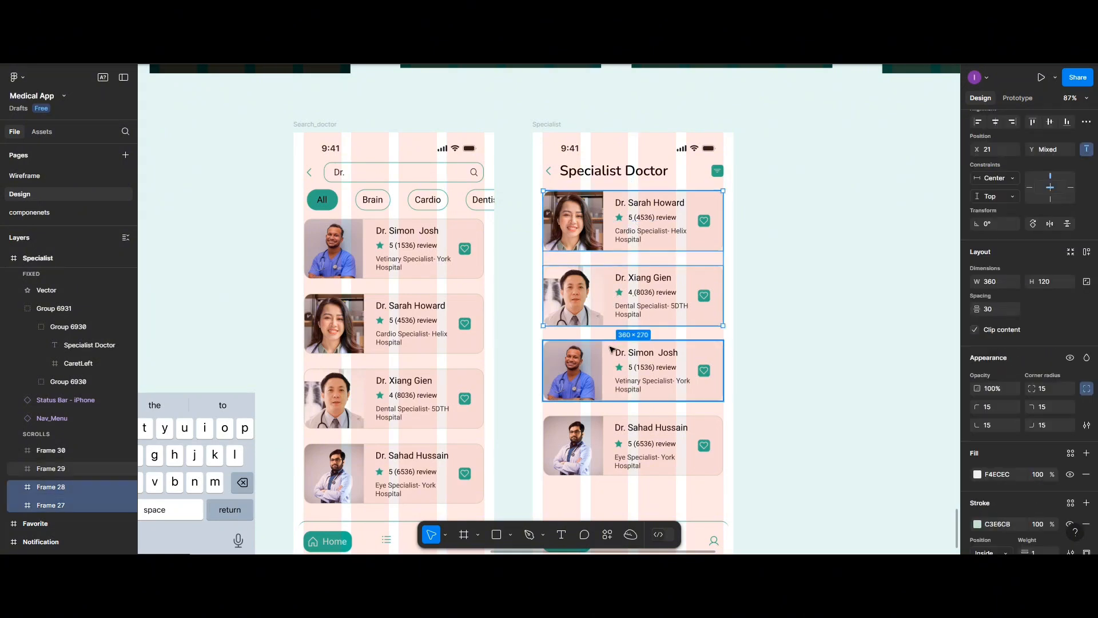
{"action": "left_click", "coordinate": [611, 376], "text": "shift"}
{"action": "left_click", "coordinate": [608, 448], "text": "shift"}
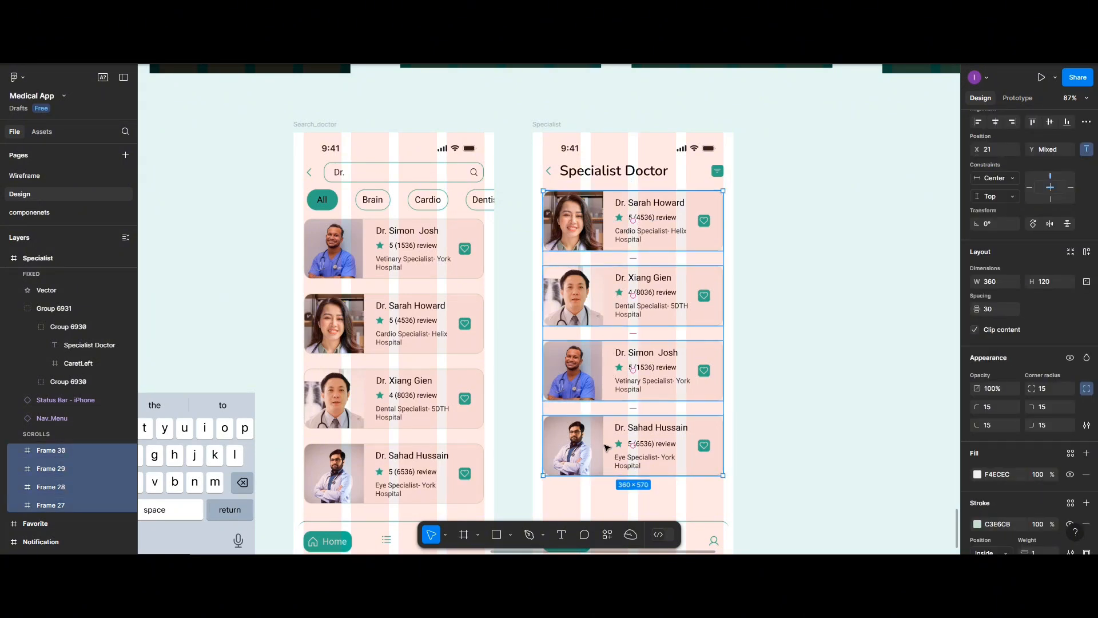
{"action": "key", "text": "Delete"}
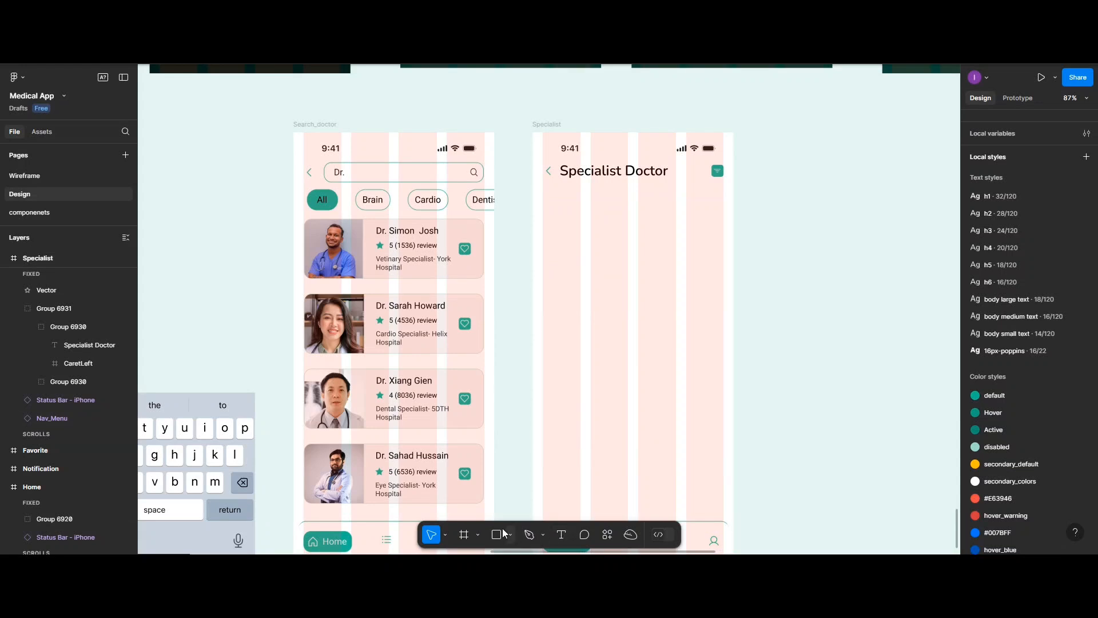
- Draw a frame below the Specialist Doctor heading and set its size to 170 × 170
{"action": "left_click", "coordinate": [464, 534]}
{"action": "left_click_drag", "start_coordinate": [549, 228], "coordinate": [610, 302]}
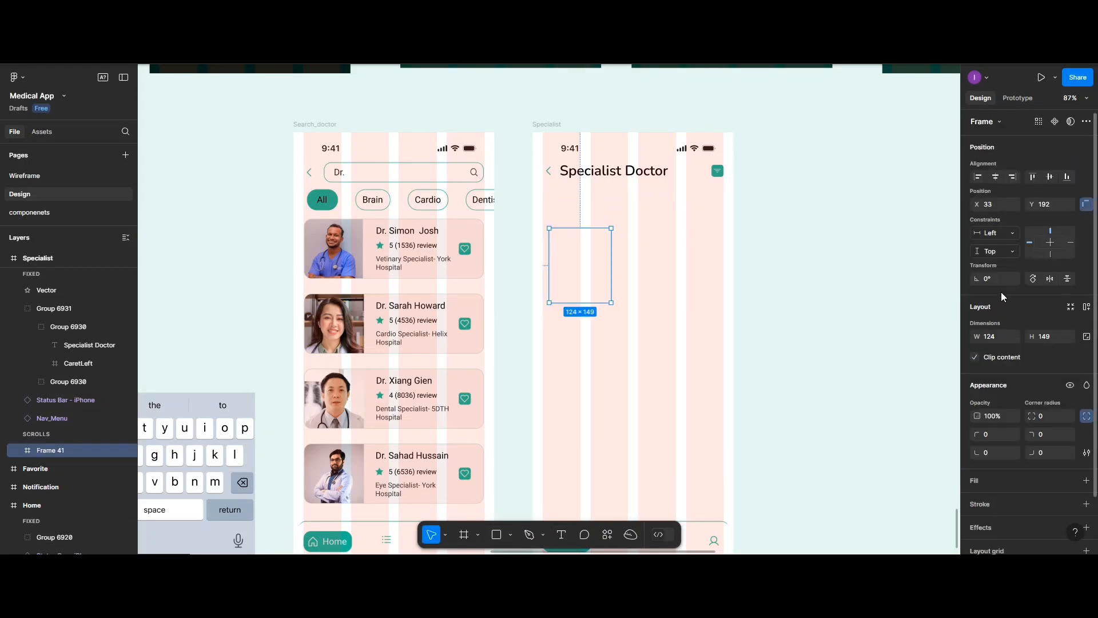
{"action": "left_click", "coordinate": [994, 337]}
{"action": "type", "text": "170"}
{"action": "left_click", "coordinate": [1044, 337]}
{"action": "type", "text": "1"}
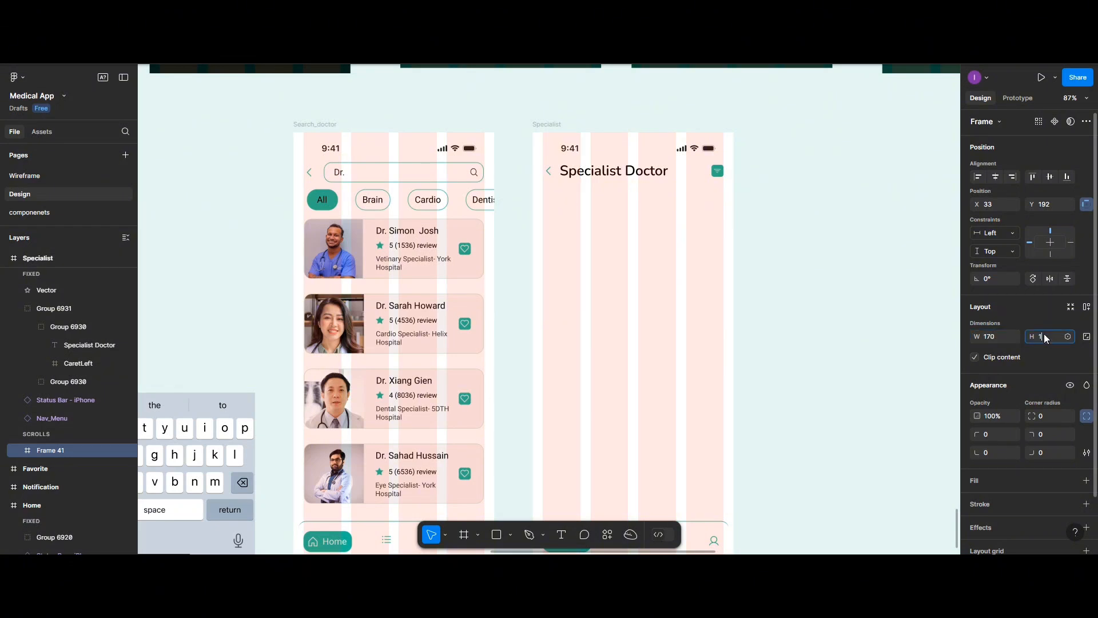
{"action": "type", "text": "70"}
{"action": "key", "text": "Return"}
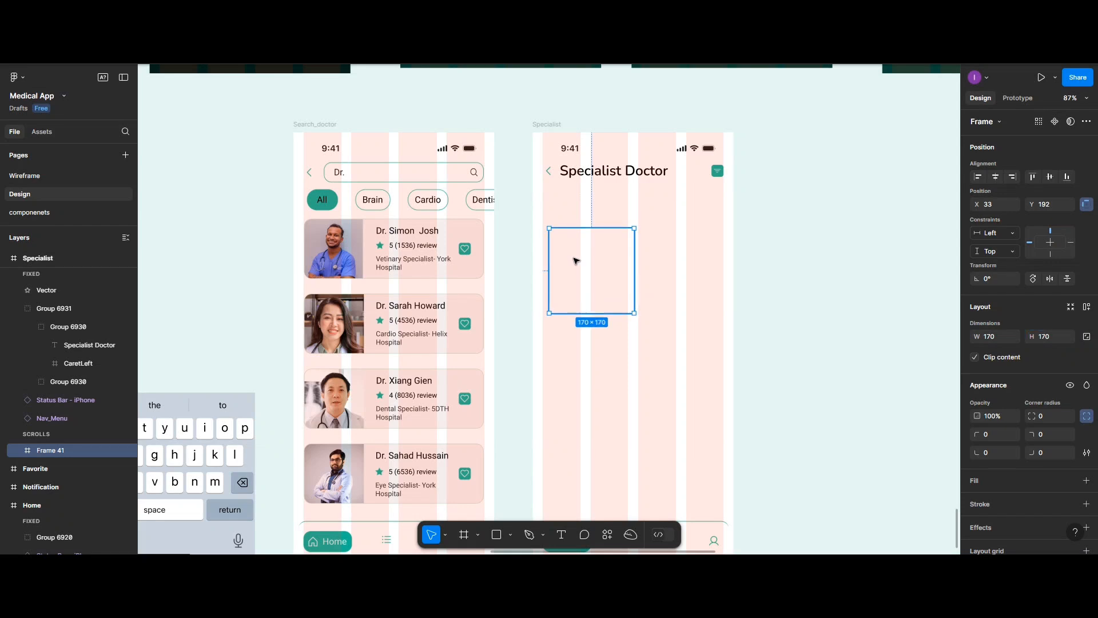
- Fill the new square frame with the red page color A92034
{"action": "left_click", "coordinate": [974, 480]}
{"action": "left_click", "coordinate": [977, 502]}
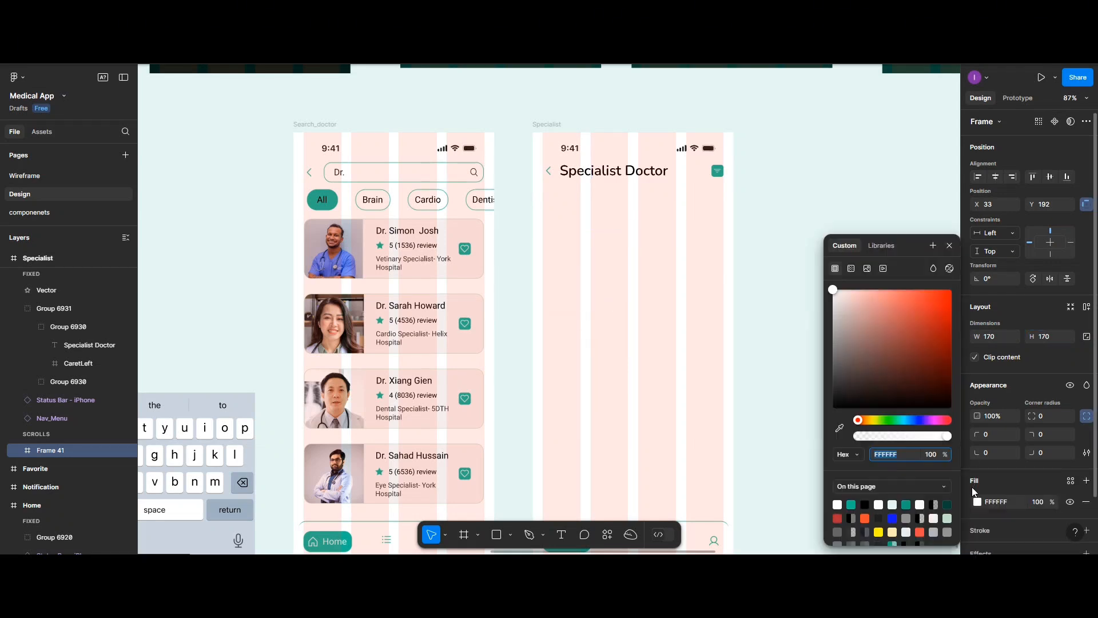
{"action": "left_click", "coordinate": [837, 518]}
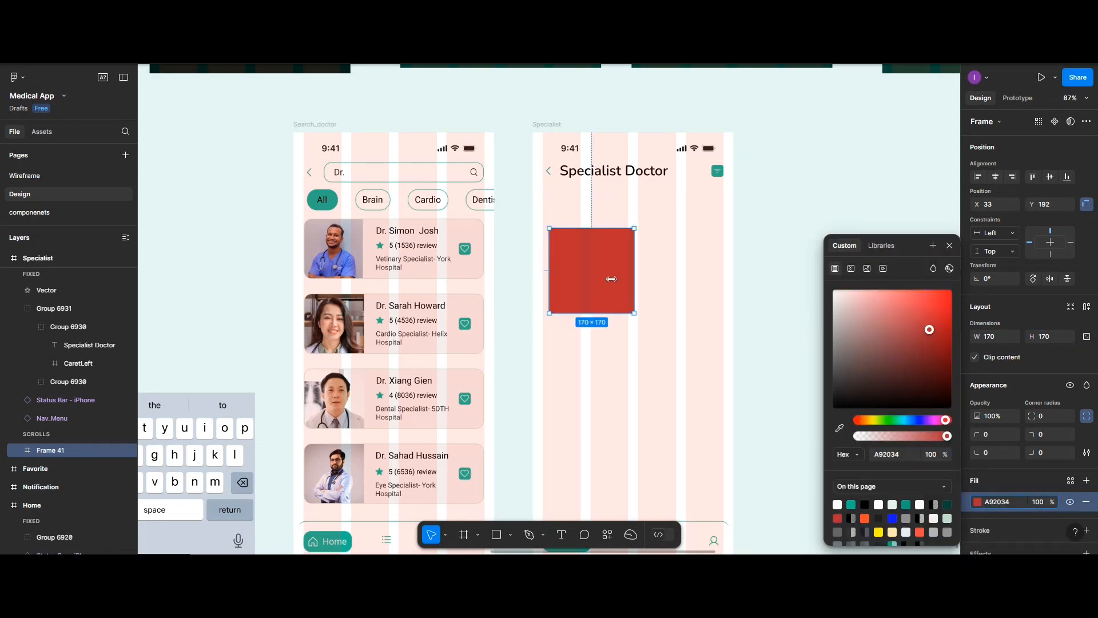
- Round the red square's corners to a radius of 15 and move it to X 20, Y 121 beneath the heading
{"action": "left_click", "coordinate": [1054, 416]}
{"action": "type", "text": "1"}
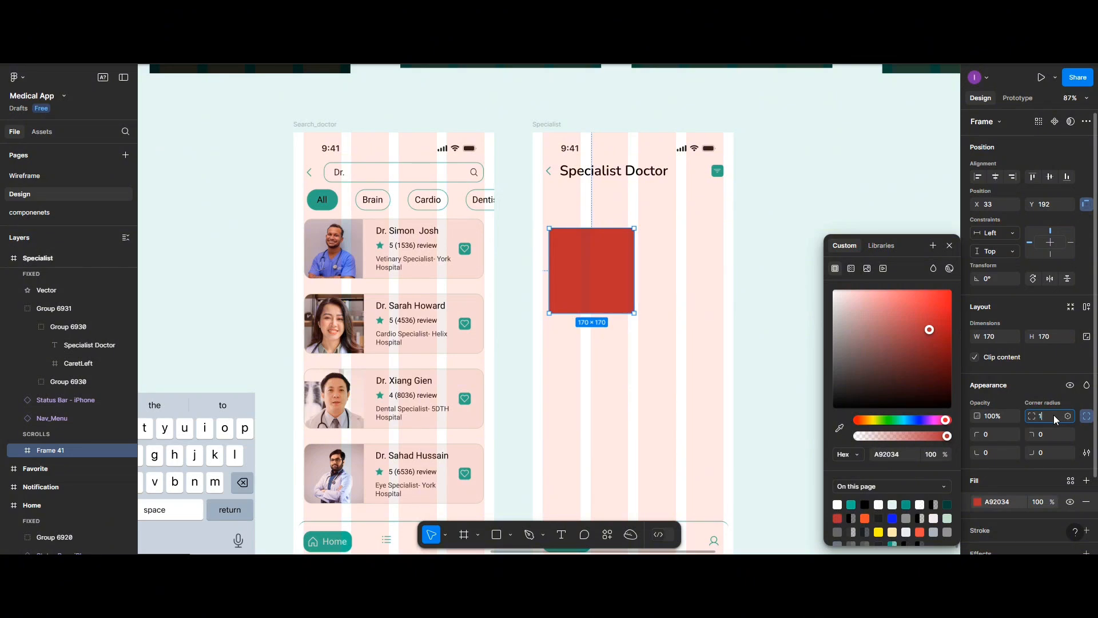
{"action": "type", "text": "5"}
{"action": "key", "text": "Return"}
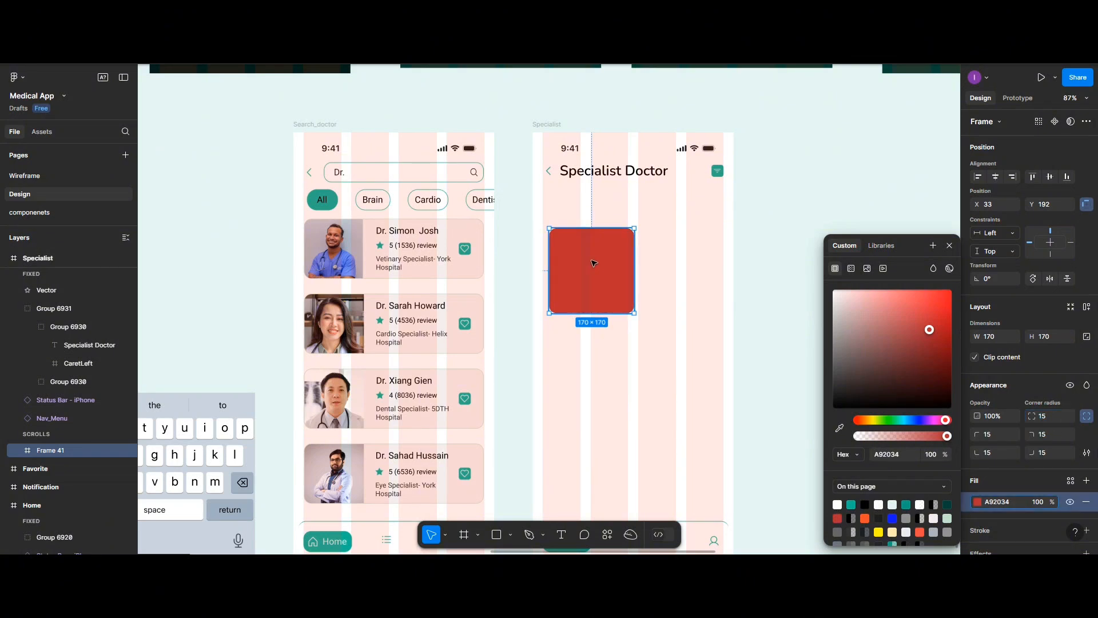
{"action": "left_click_drag", "start_coordinate": [594, 264], "coordinate": [593, 240]}
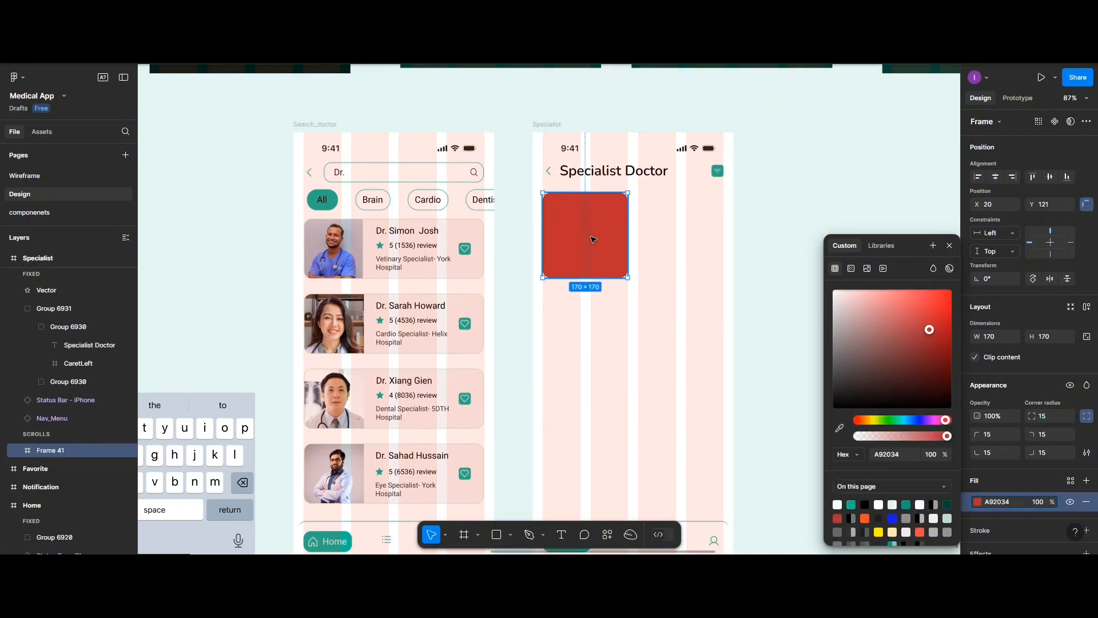
- Search the Phosphor Icons plugin for "heart" and insert the Heartbeat icon into the red square
{"action": "right_click", "coordinate": [593, 239]}
{"action": "mouse_move", "coordinate": [664, 412]}
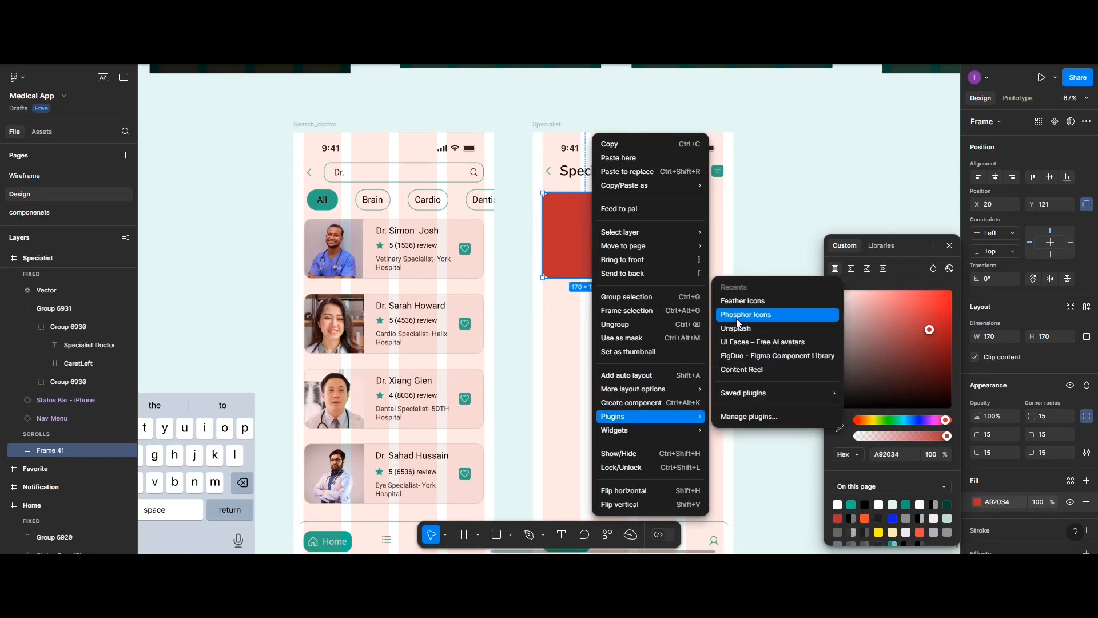
{"action": "key", "text": "Escape"}
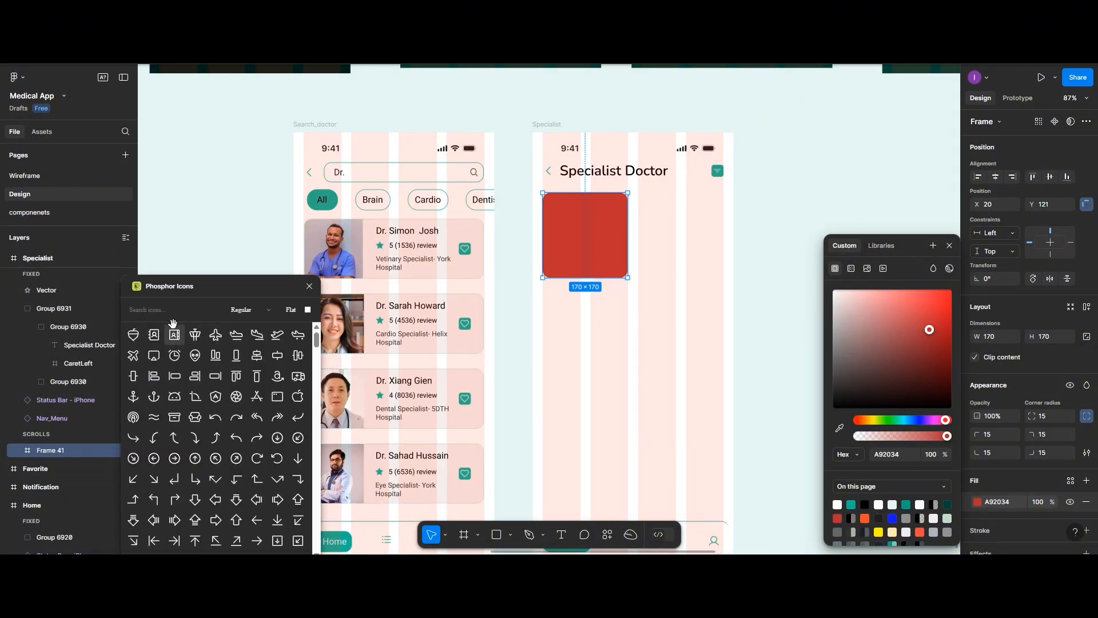
{"action": "left_click", "coordinate": [180, 309]}
{"action": "type", "text": "heart"}
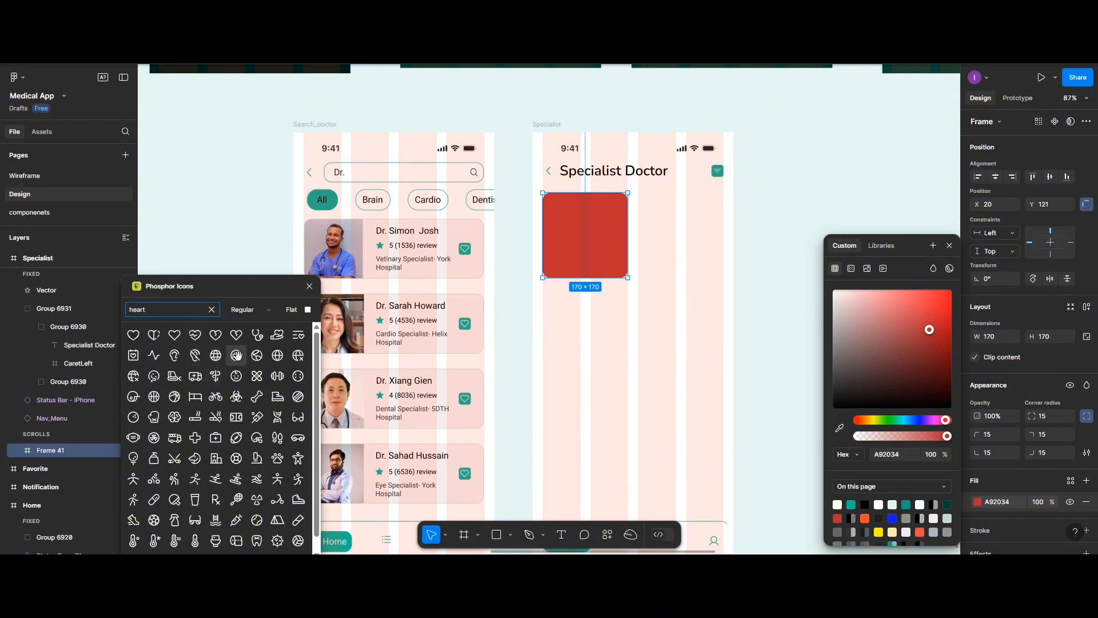
{"action": "left_click", "coordinate": [197, 339]}
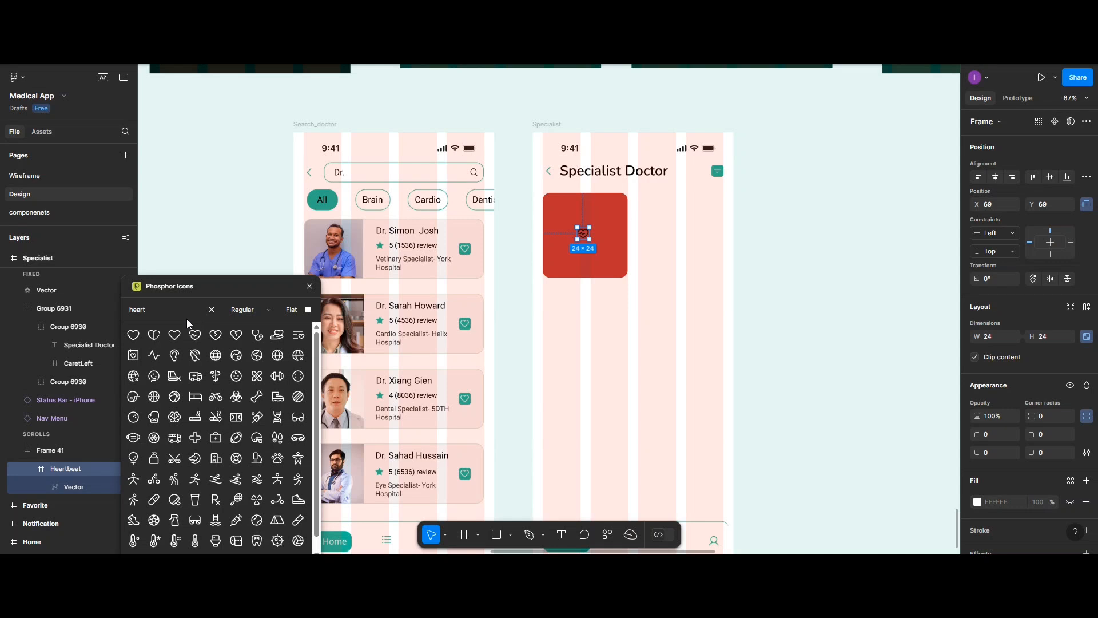
{"action": "left_click", "coordinate": [491, 318]}
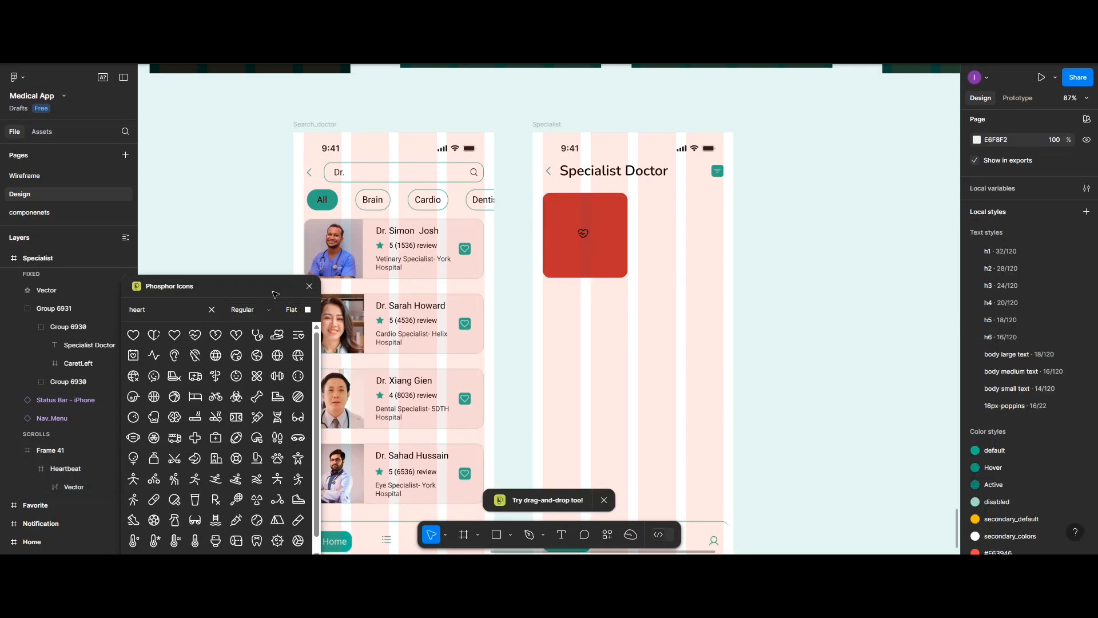
- Search the icon plugin for "tooth" and insert the Tooth icon below the red square
{"action": "left_click", "coordinate": [179, 310]}
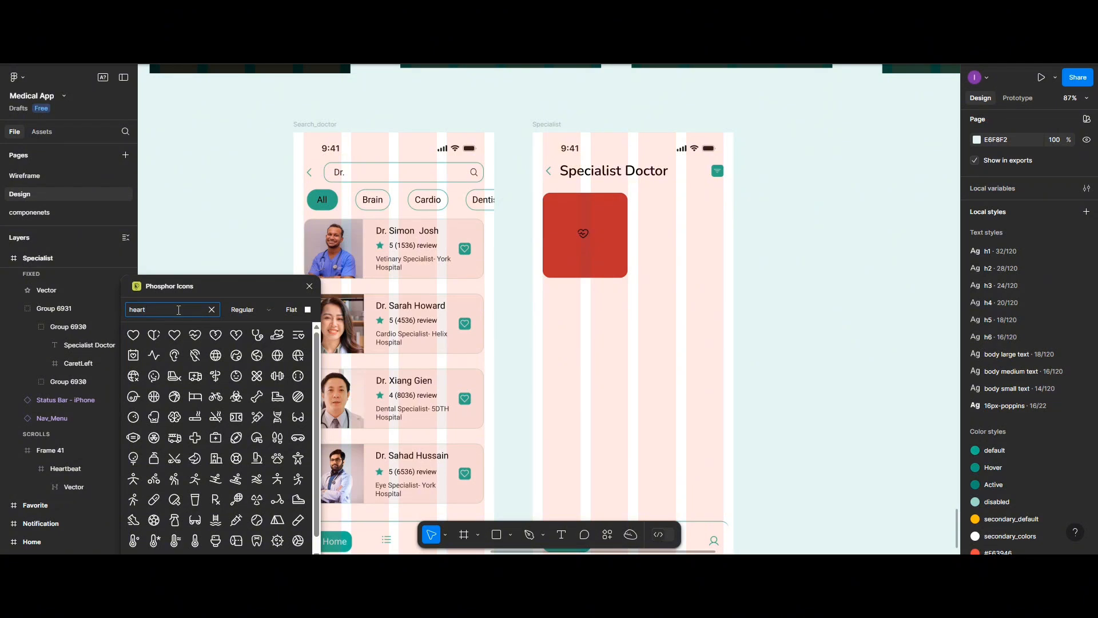
{"action": "key", "text": "BackSpace"}
{"action": "key", "text": "BackSpace"}
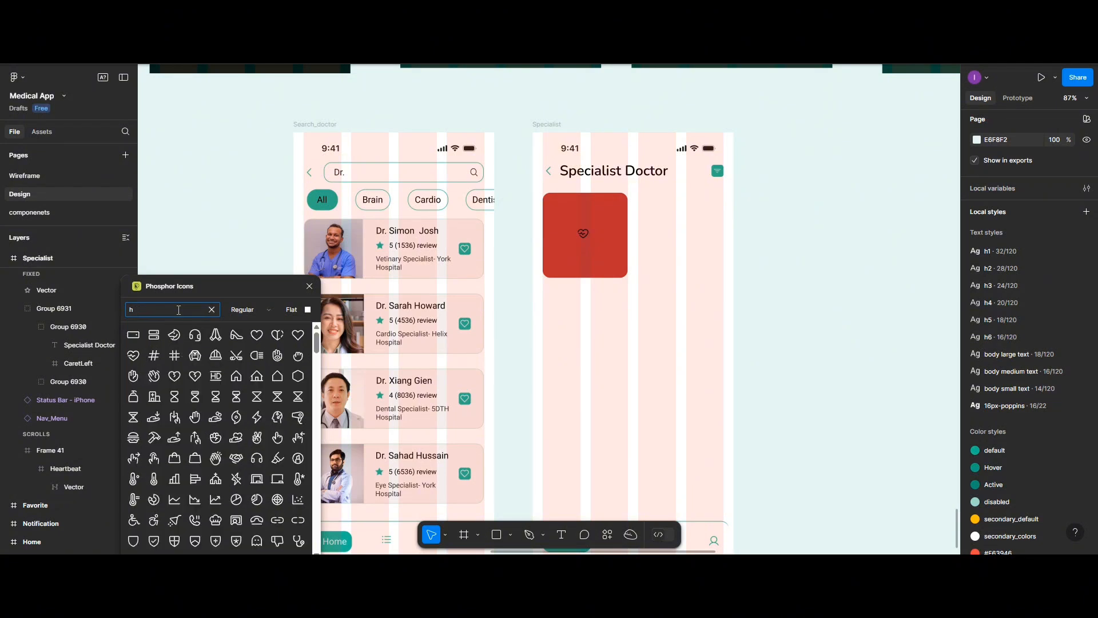
{"action": "type", "text": "tooth"}
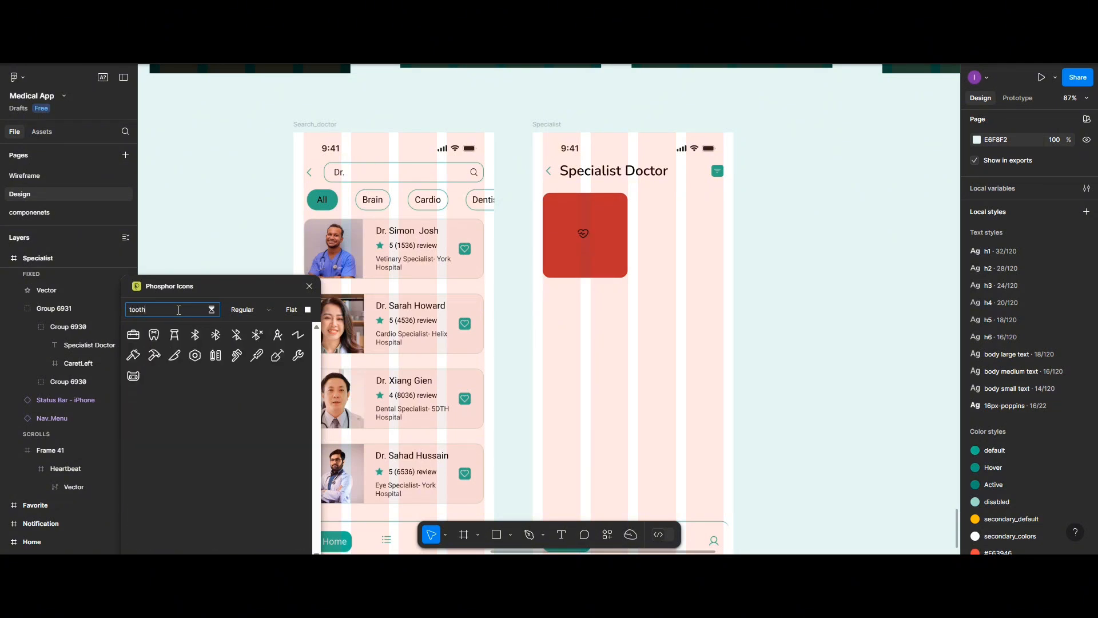
{"action": "left_click_drag", "start_coordinate": [133, 334], "coordinate": [147, 315]}
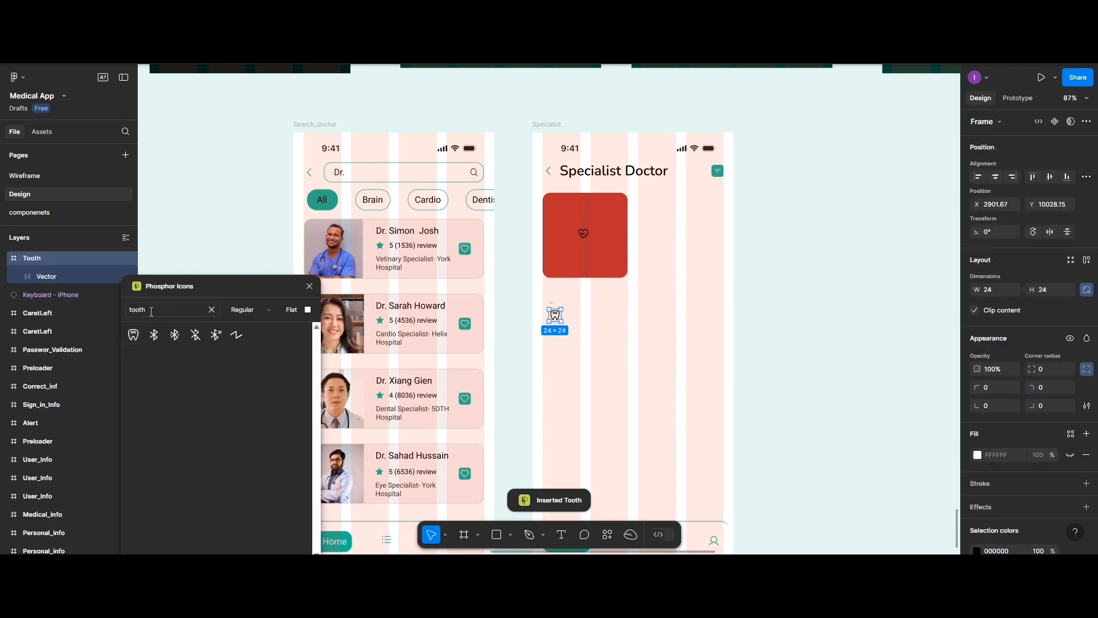
- Insert the Eye, Brain and Baby icons beside the tooth icon, and close the Phosphor Icons plugin
{"action": "left_click", "coordinate": [126, 311]}
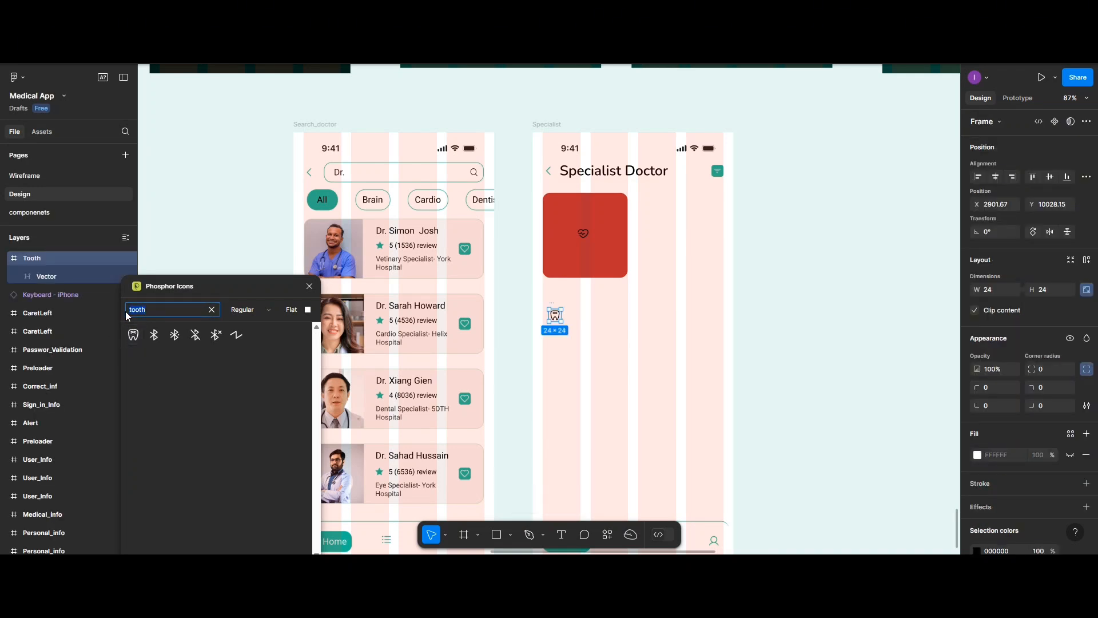
{"action": "type", "text": "eye"}
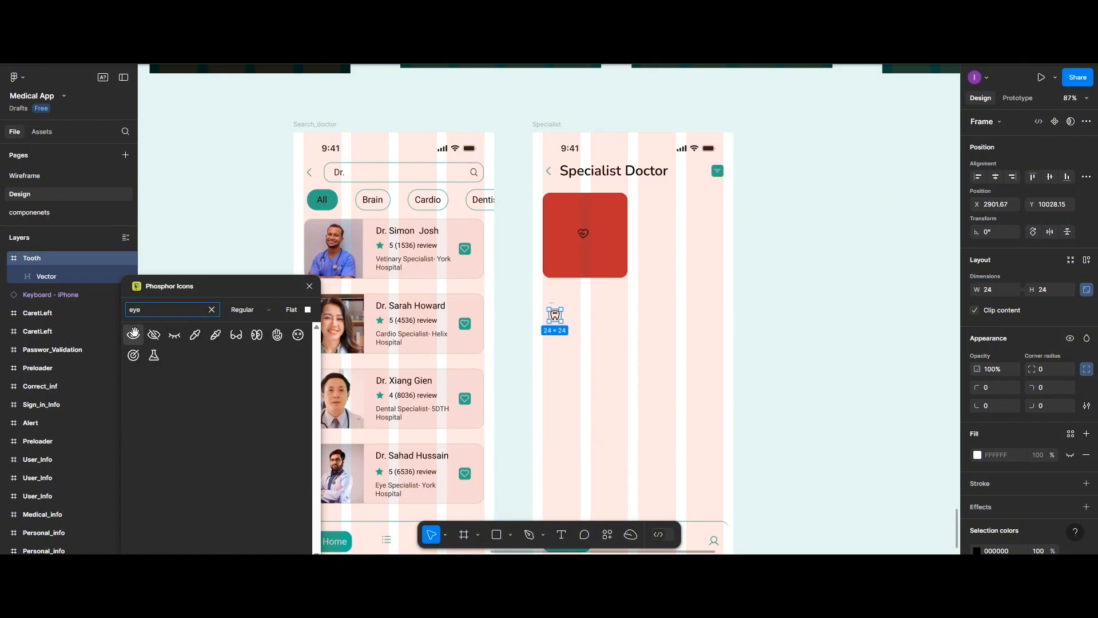
{"action": "left_click", "coordinate": [133, 334]}
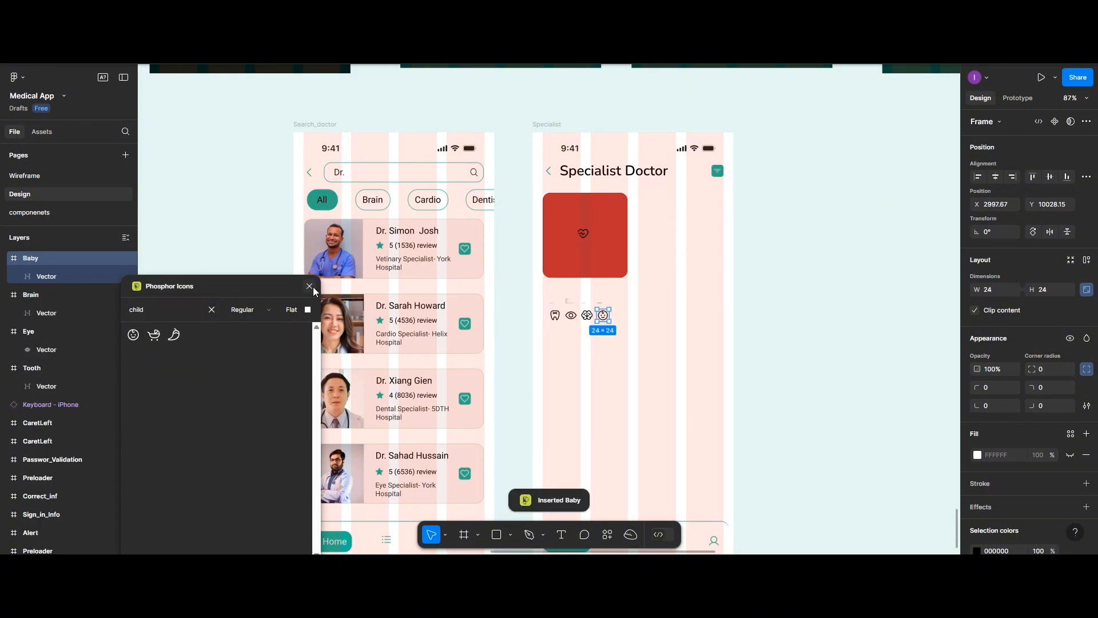
{"action": "left_click", "coordinate": [309, 287]}
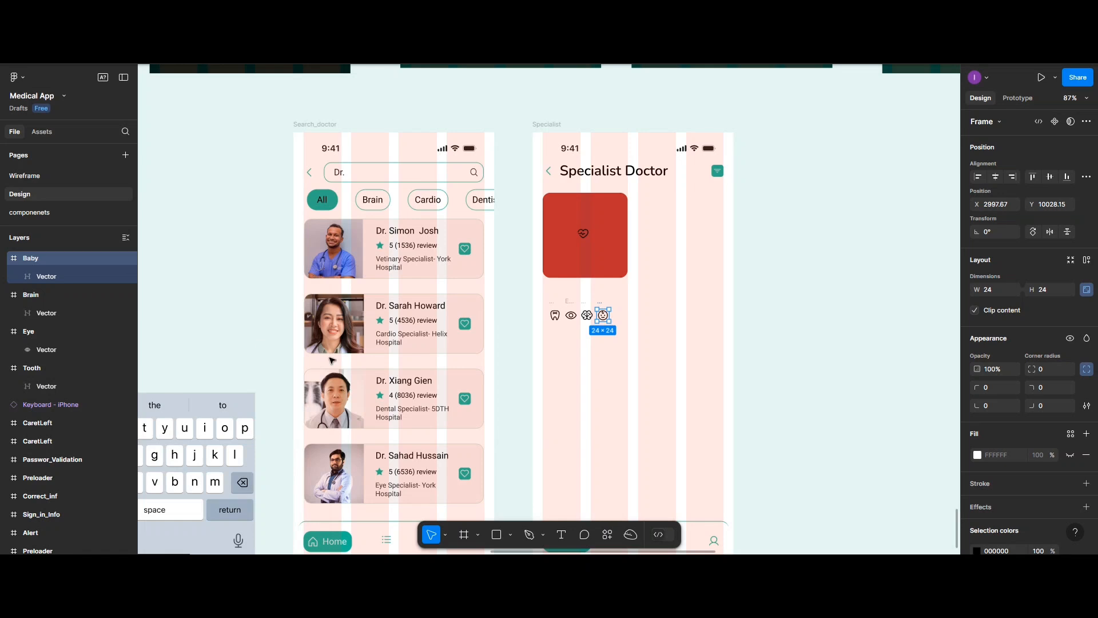
- Search the Feather Icons plugin for "brain" and close the plugin
{"action": "right_click", "coordinate": [573, 373]}
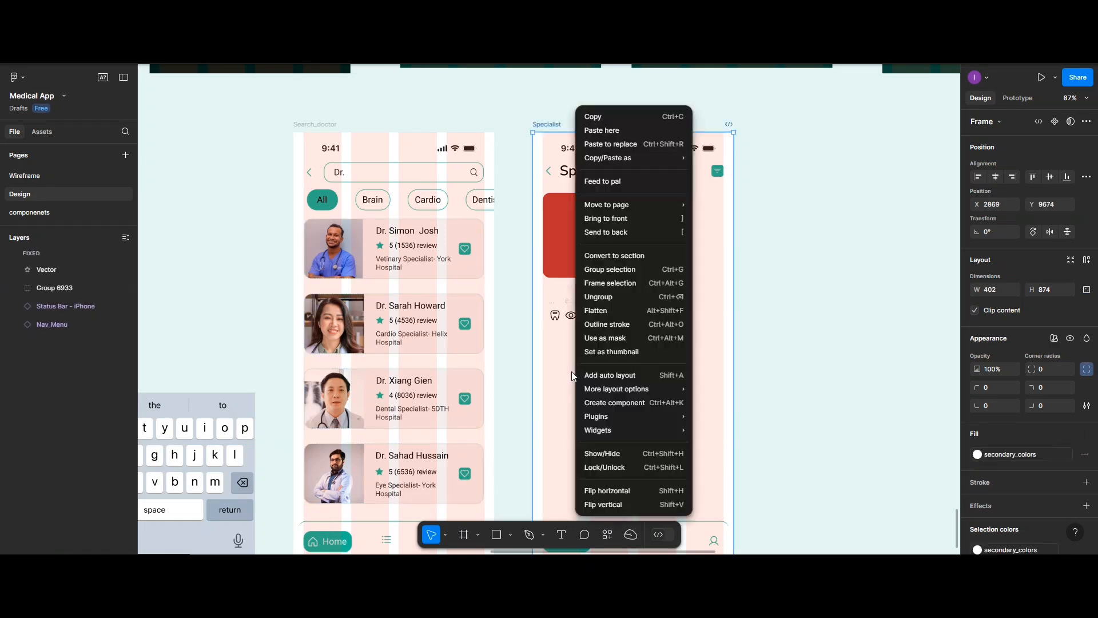
{"action": "left_click", "coordinate": [572, 372]}
{"action": "right_click", "coordinate": [586, 402]}
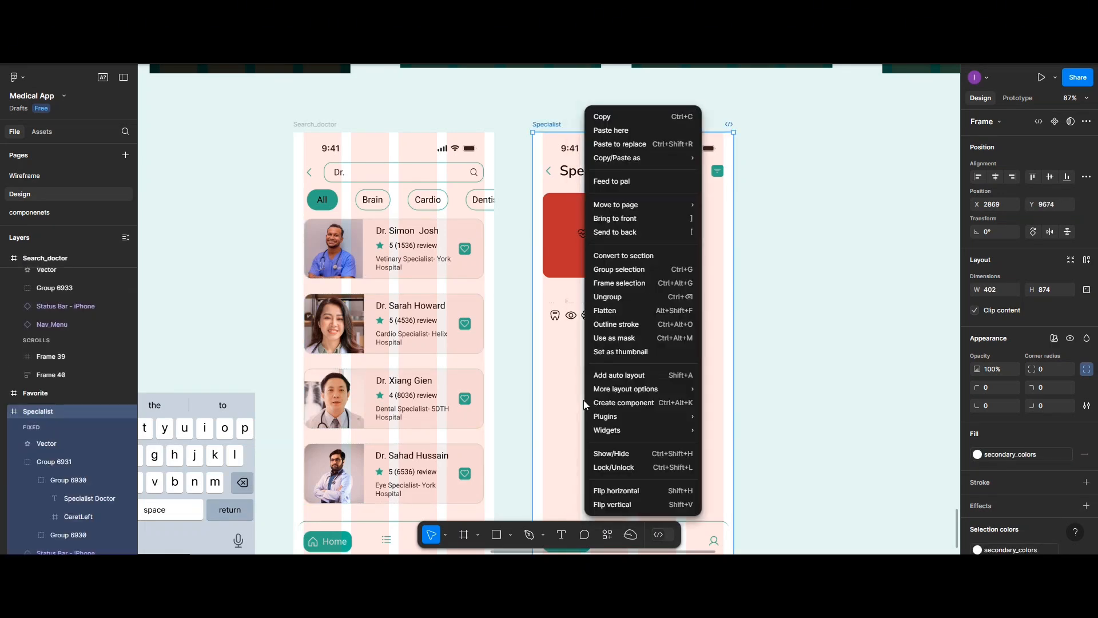
{"action": "mouse_move", "coordinate": [646, 416]}
{"action": "left_click", "coordinate": [729, 293]}
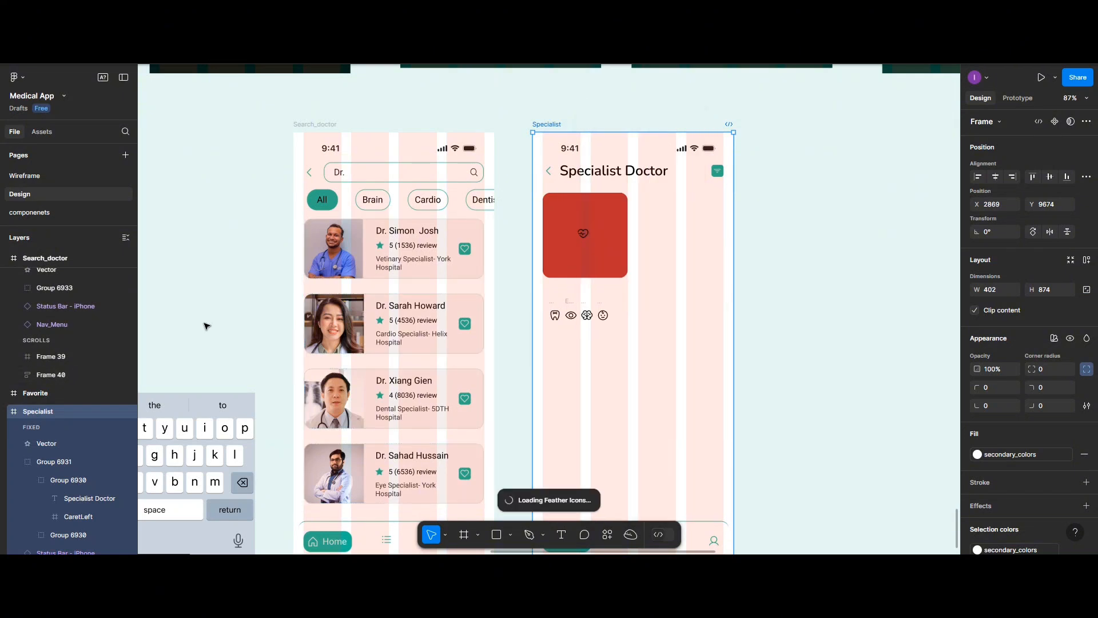
{"action": "left_click", "coordinate": [612, 243]}
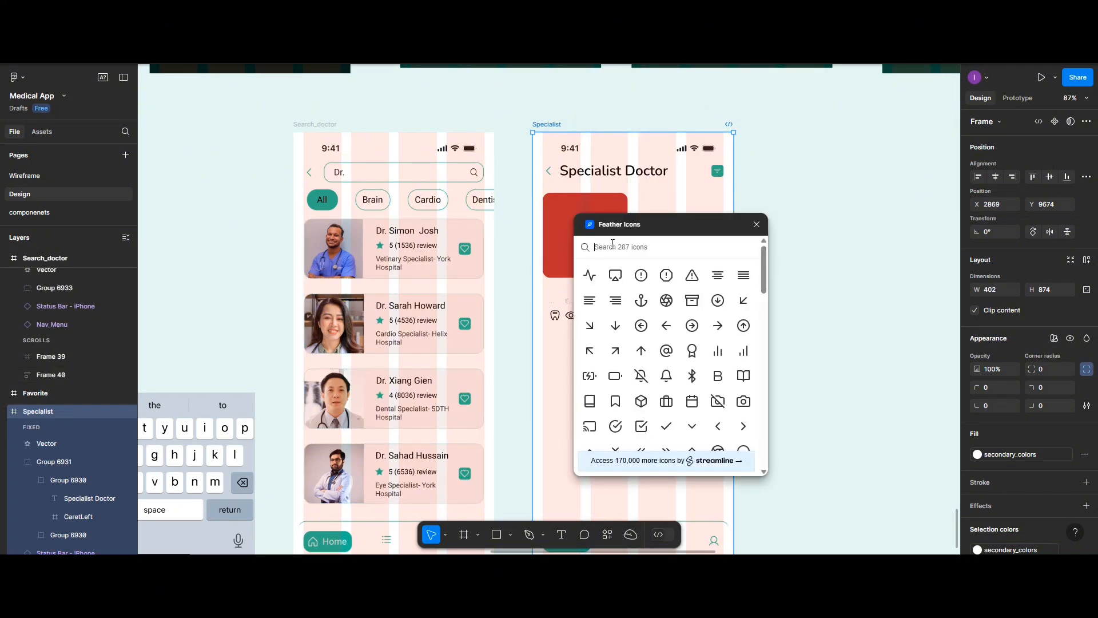
{"action": "type", "text": "brain"}
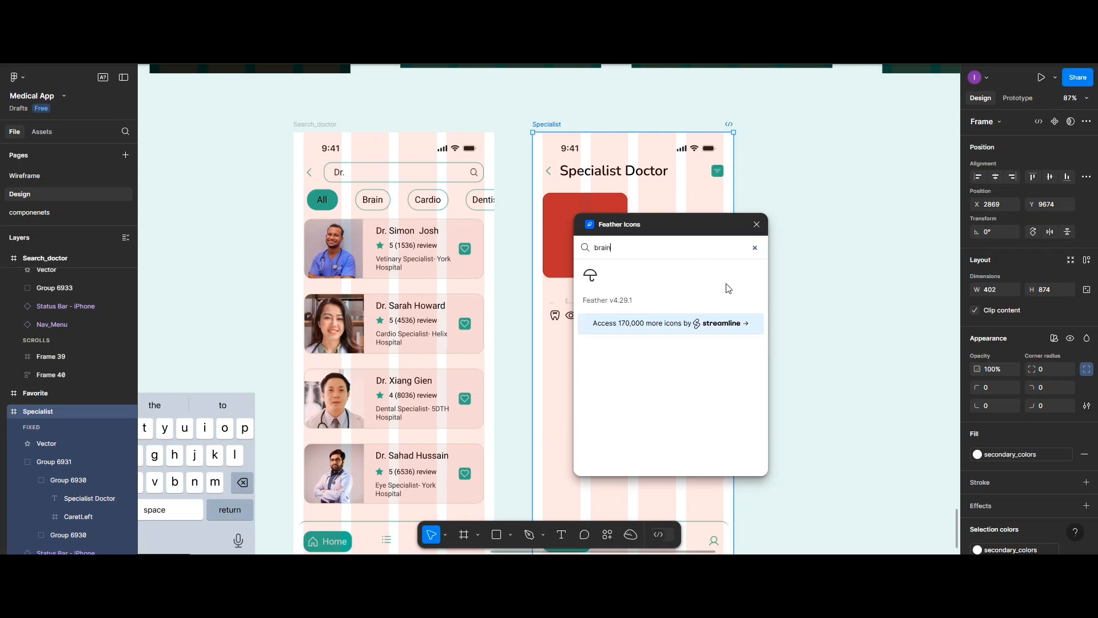
{"action": "left_click", "coordinate": [757, 224]}
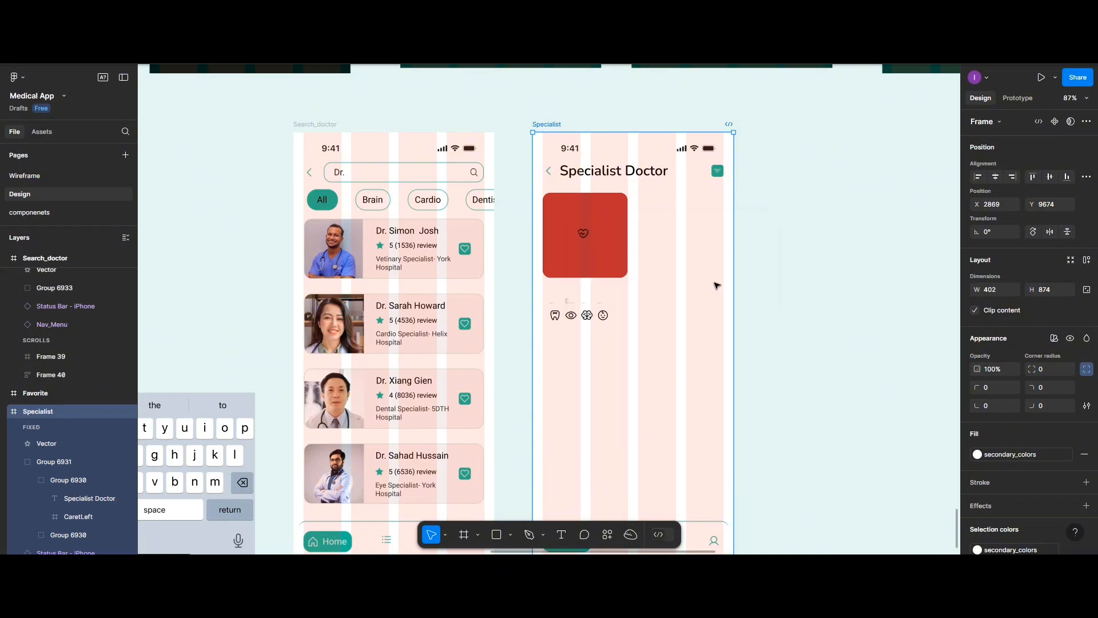
- Search the FigDuo component library for "brain", insert the Icon / brain component and place it below the tooth icon
{"action": "right_click", "coordinate": [654, 396]}
{"action": "mouse_move", "coordinate": [676, 422]}
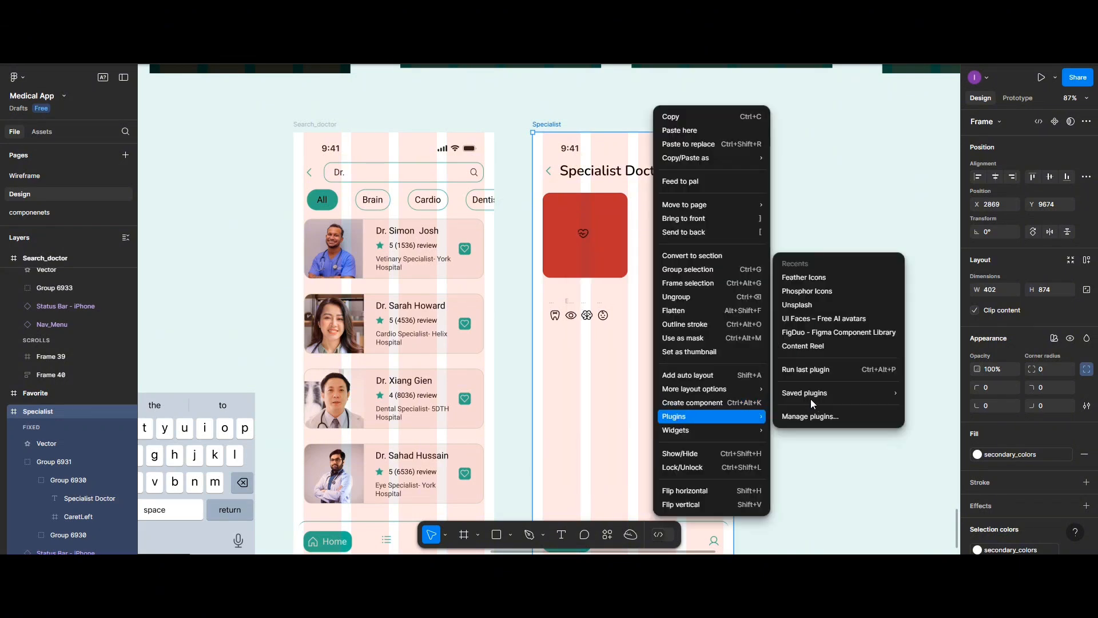
{"action": "left_click", "coordinate": [806, 333]}
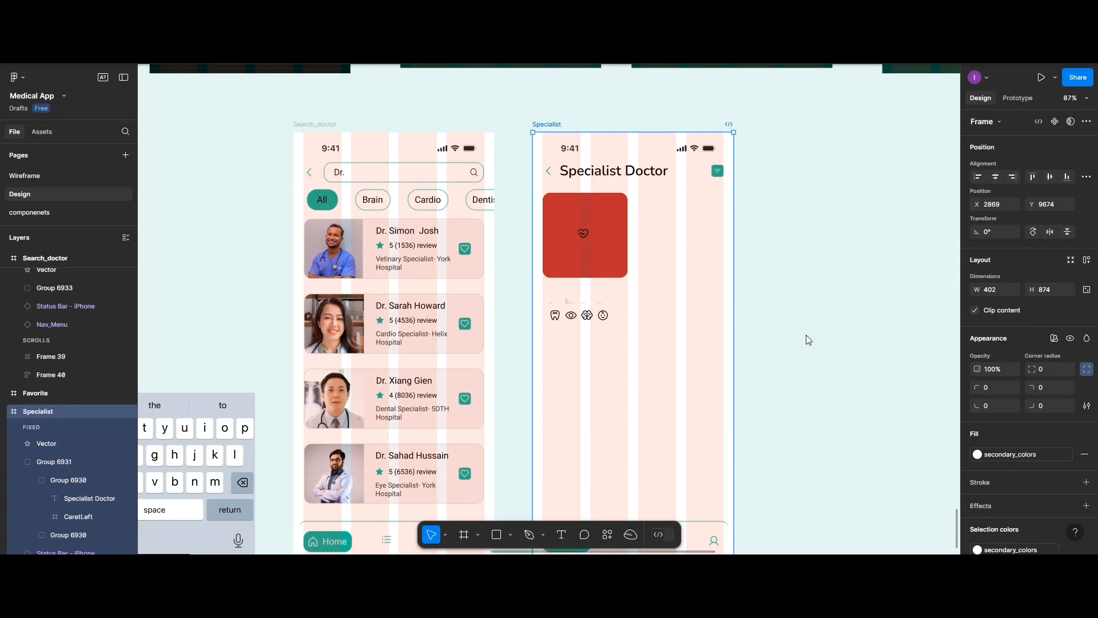
{"action": "left_click", "coordinate": [826, 186]}
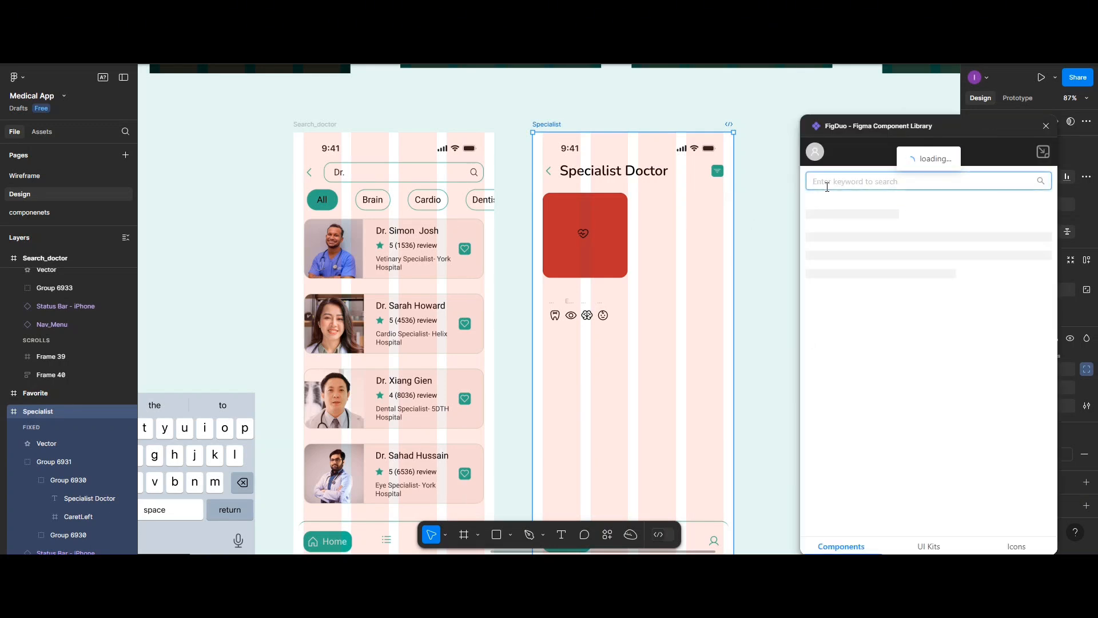
{"action": "type", "text": "brain"}
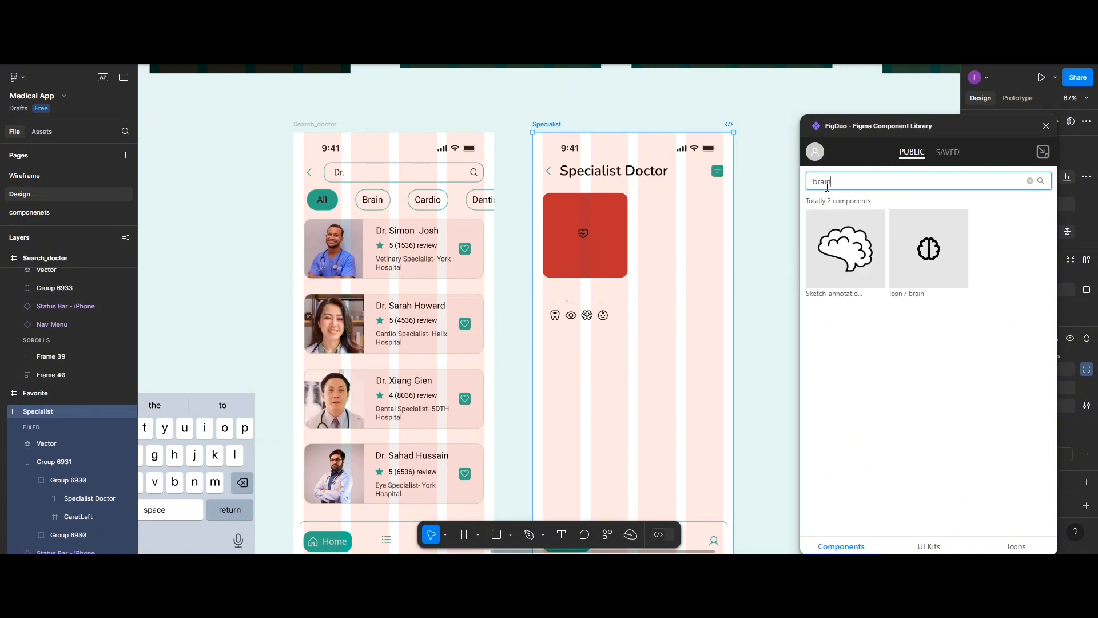
{"action": "left_click", "coordinate": [926, 250]}
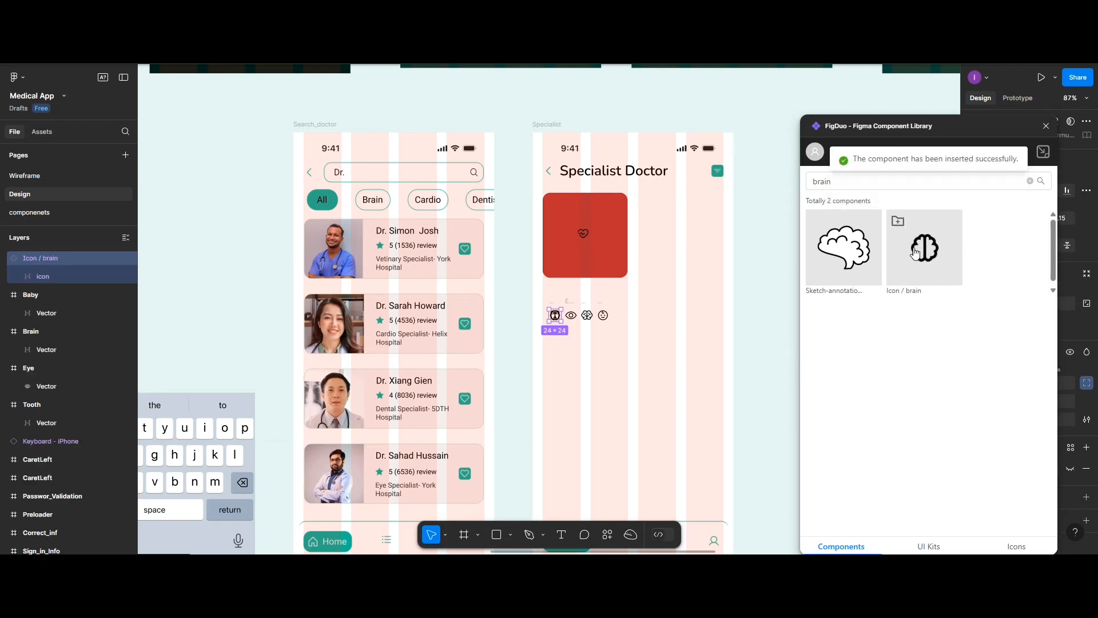
{"action": "left_click_drag", "start_coordinate": [559, 318], "coordinate": [558, 346]}
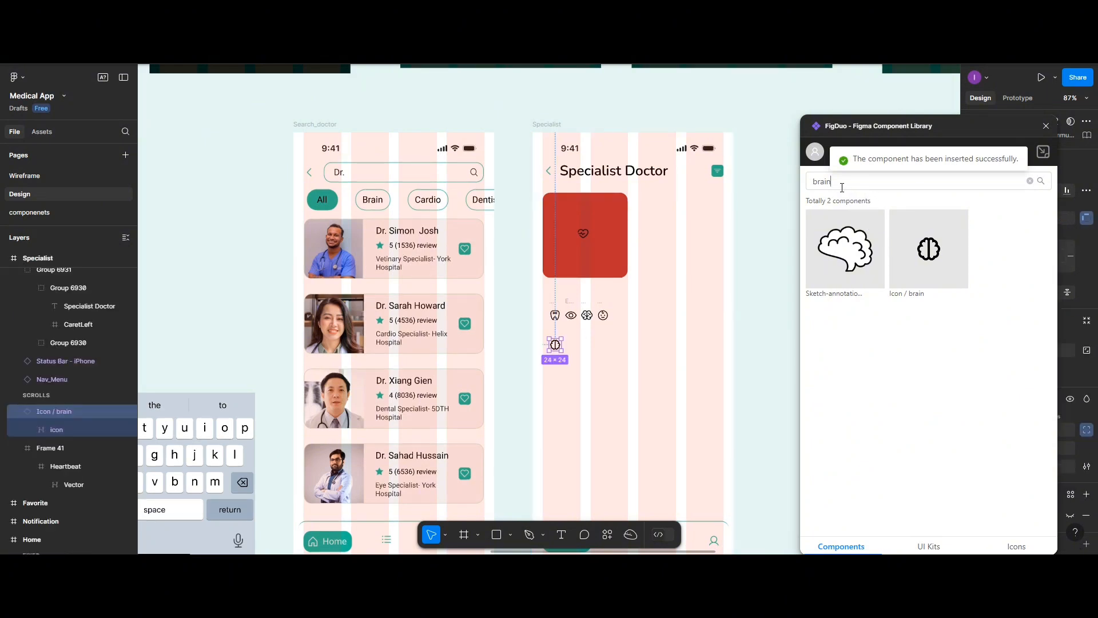
- Search the FigDuo component library for "child" and look through the components for a suitable icon
{"action": "left_click_drag", "start_coordinate": [842, 187], "coordinate": [799, 191]}
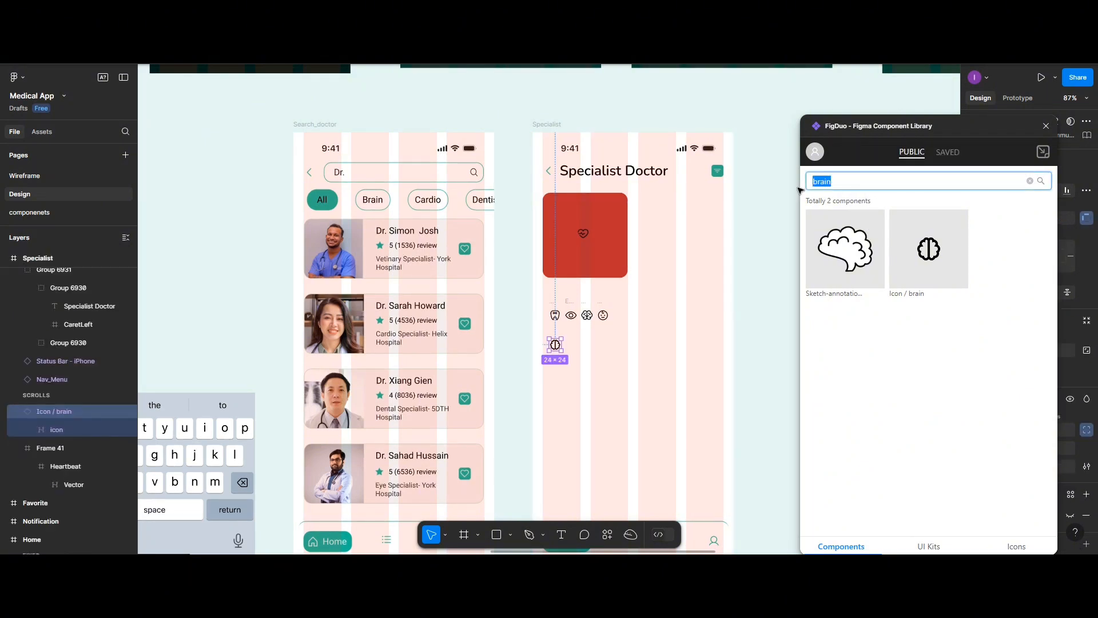
{"action": "type", "text": "child"}
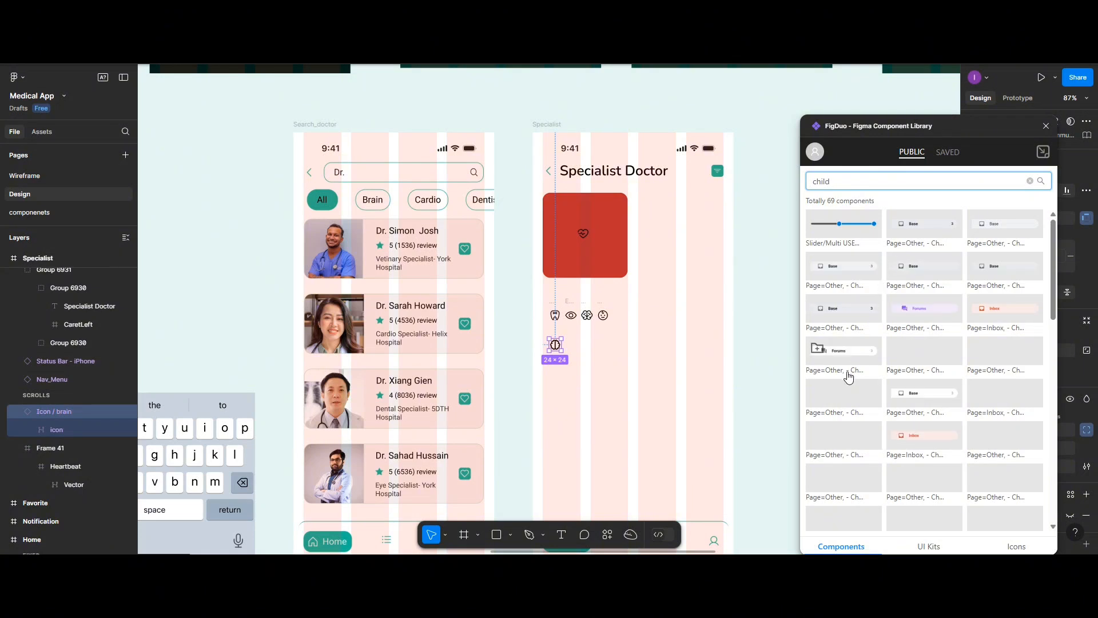
{"action": "scroll", "coordinate": [848, 377], "scroll_direction": "down", "scroll_amount": 10}
{"action": "scroll", "coordinate": [848, 377], "scroll_direction": "up", "scroll_amount": 3}
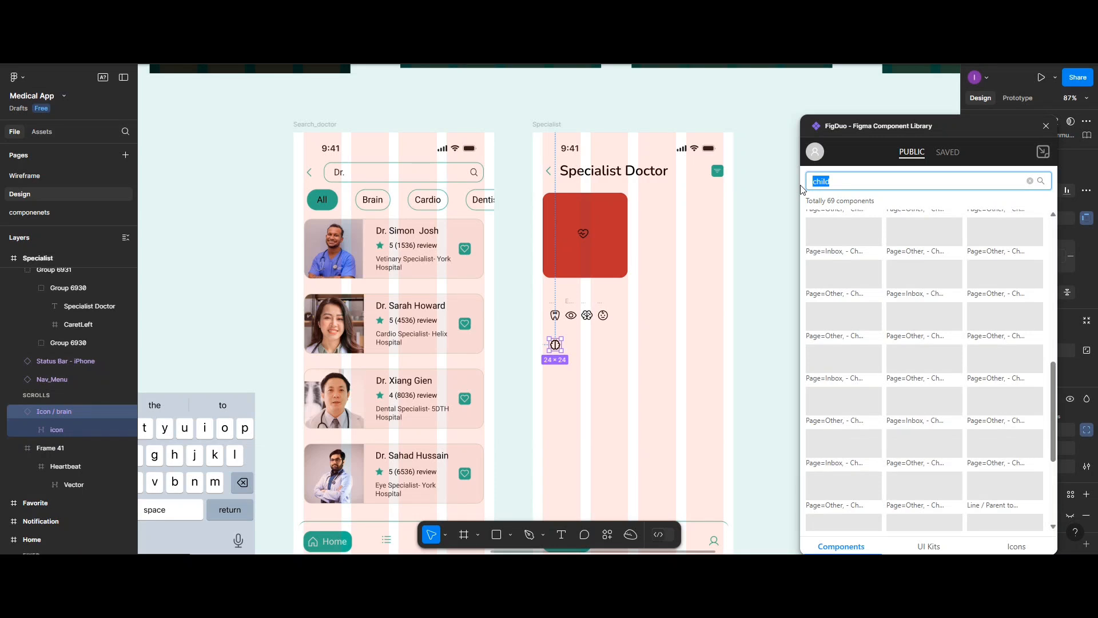
- Search the FigDuo component library for "mouth" and close the plugin
{"action": "type", "text": "th"}
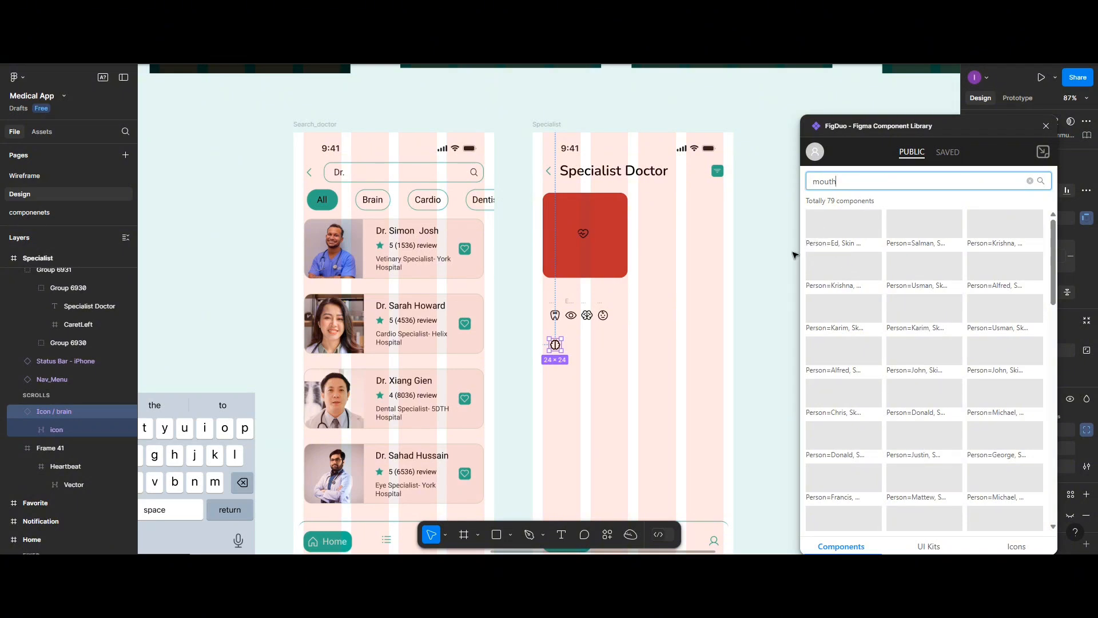
{"action": "left_click_drag", "start_coordinate": [876, 149], "coordinate": [797, 123]}
{"action": "left_click", "coordinate": [818, 185]}
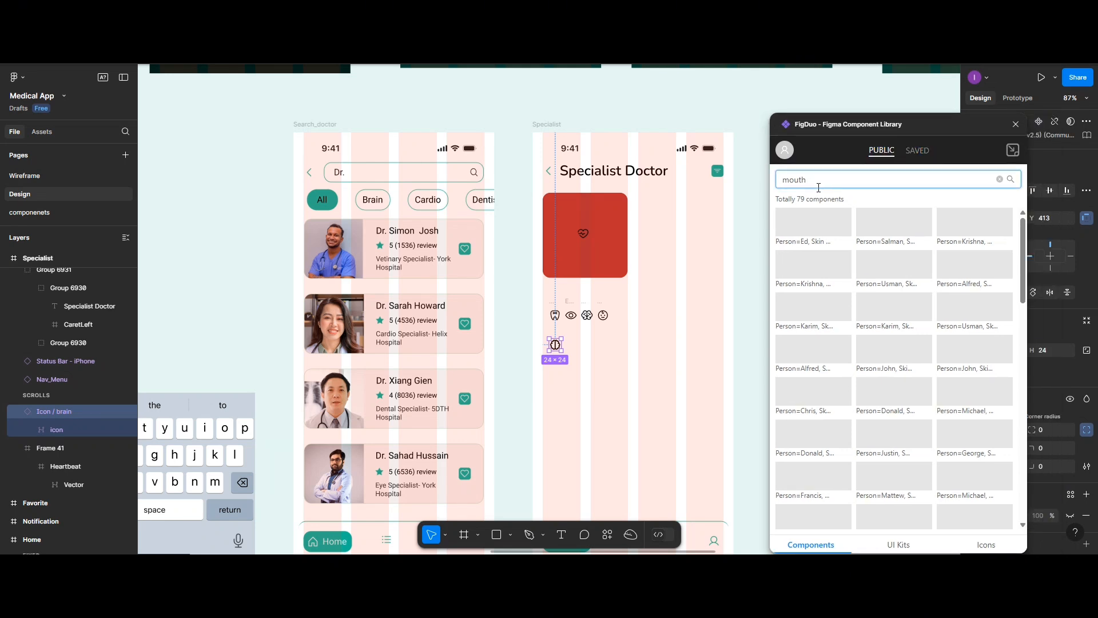
{"action": "key", "text": "Return"}
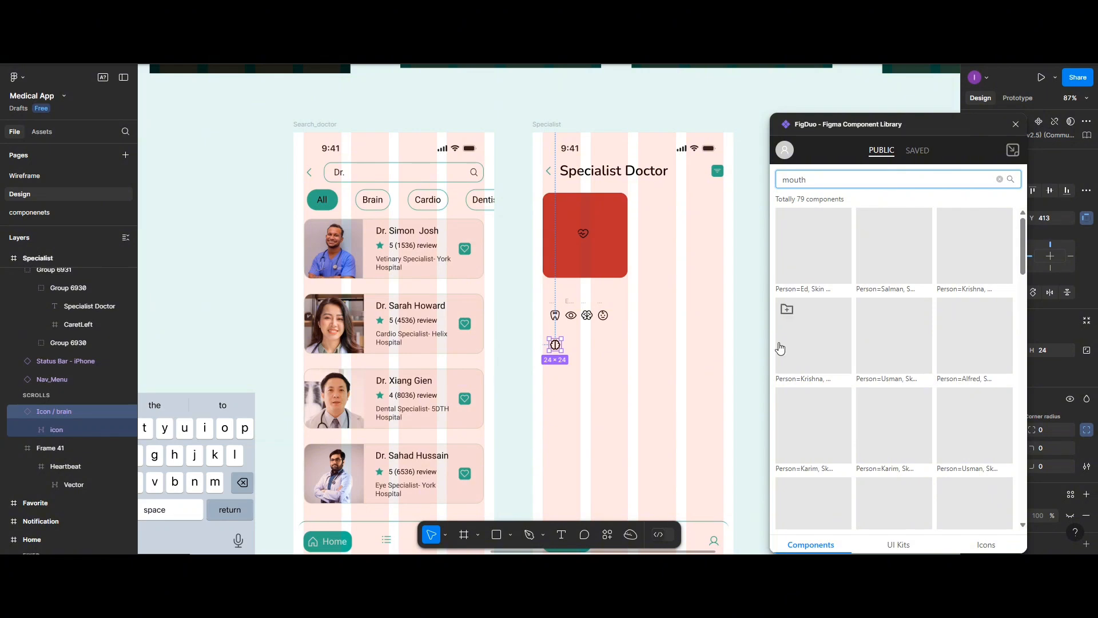
{"action": "mouse_move", "coordinate": [859, 227]}
{"action": "left_click", "coordinate": [1010, 179]}
{"action": "left_click", "coordinate": [1015, 124]}
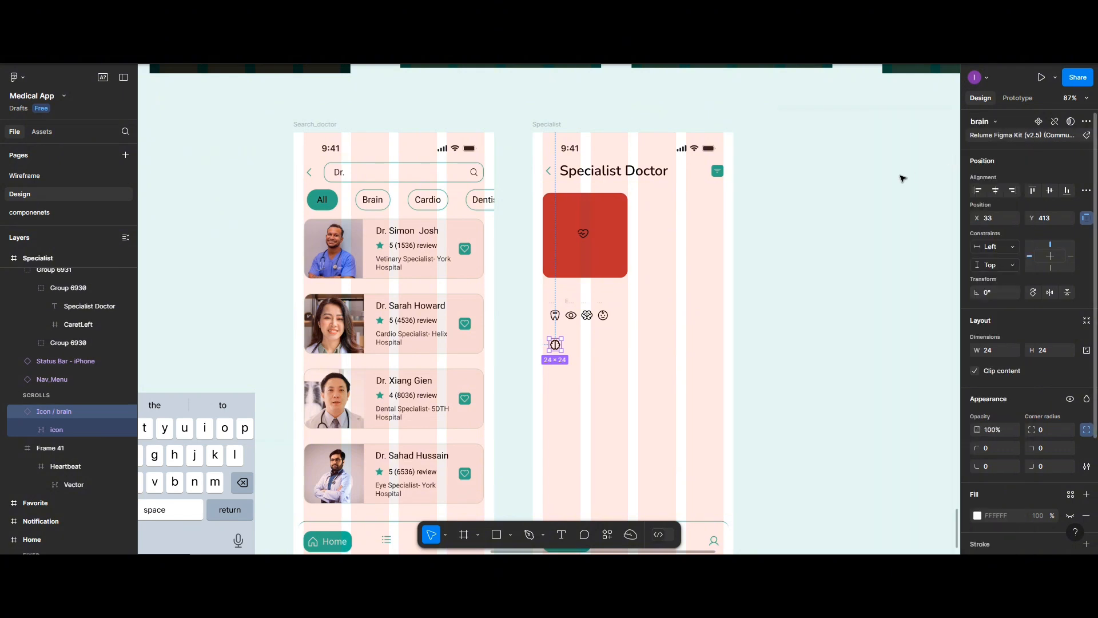
{"action": "right_click", "coordinate": [674, 320]}
{"action": "left_click", "coordinate": [851, 151]}
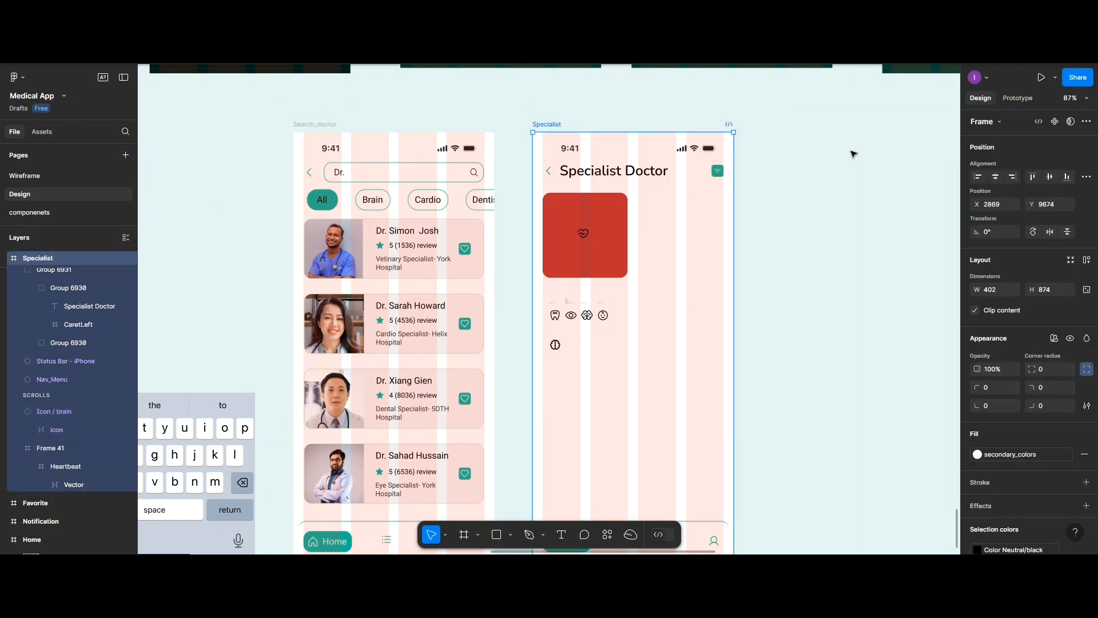
- Enlarge the heartbeat icon in the red square with the Scale tool to about 57 × 57
{"action": "double_click", "coordinate": [583, 233]}
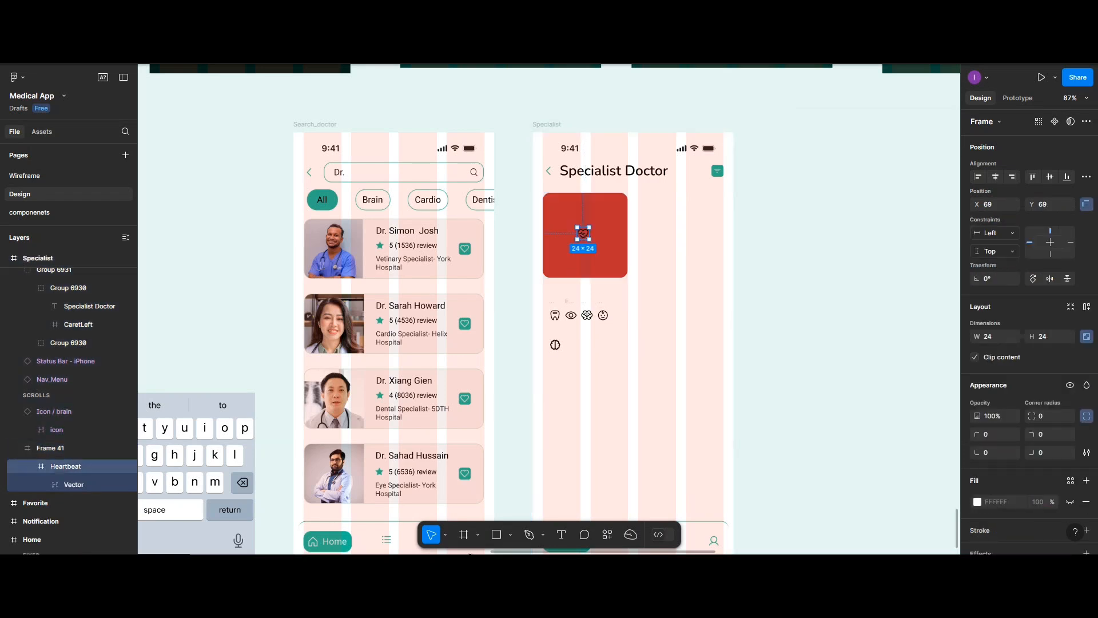
{"action": "left_click", "coordinate": [445, 534]}
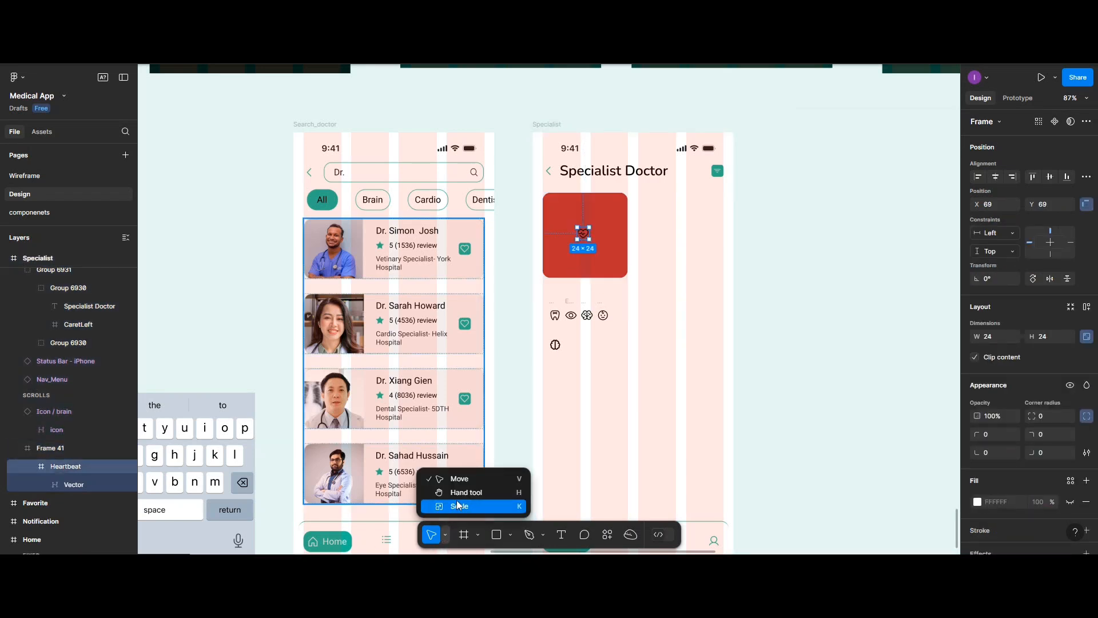
{"action": "left_click", "coordinate": [457, 506]}
{"action": "mouse_move", "coordinate": [591, 228]}
{"action": "left_mouse_down"}
{"action": "mouse_move", "coordinate": [623, 203]}
{"action": "mouse_move", "coordinate": [582, 224]}
{"action": "mouse_move", "coordinate": [591, 220]}
{"action": "left_mouse_up"}
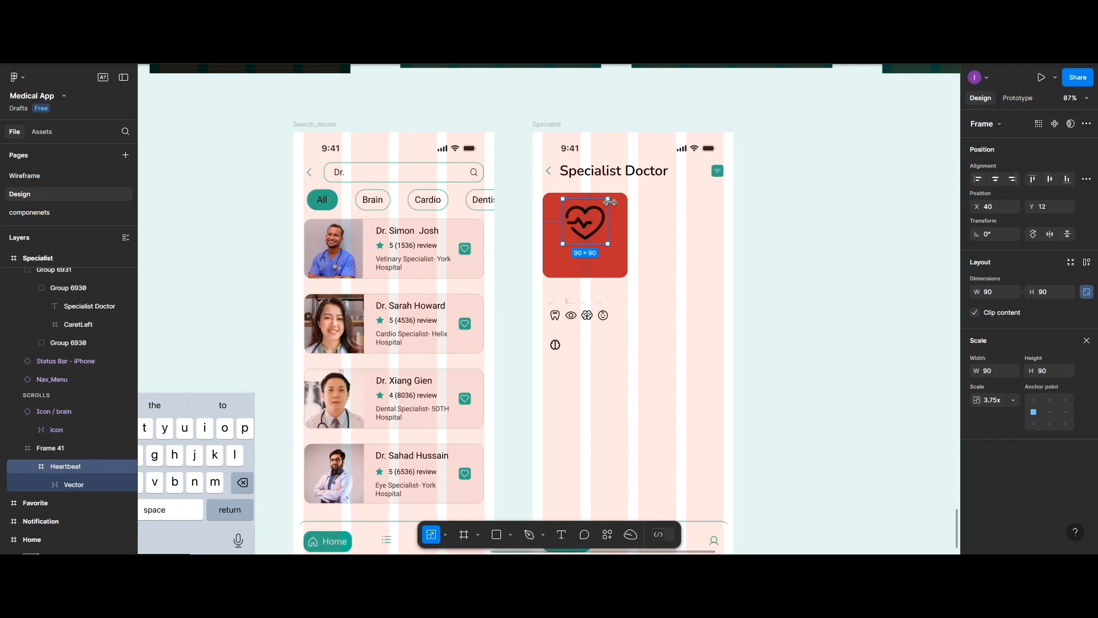
{"action": "left_click_drag", "start_coordinate": [608, 198], "coordinate": [588, 224]}
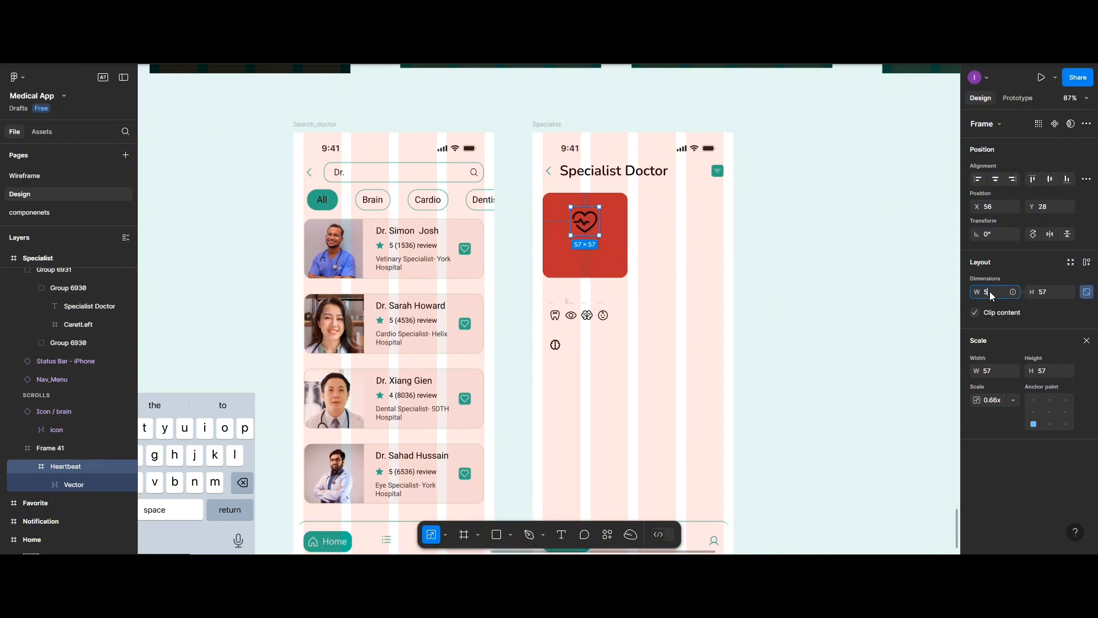
{"action": "key", "text": "Return"}
- Change the fill of the heartbeat icon's vector to E6F8F2 from the page colors
{"action": "double_click", "coordinate": [589, 227]}
{"action": "left_click", "coordinate": [1086, 319]}
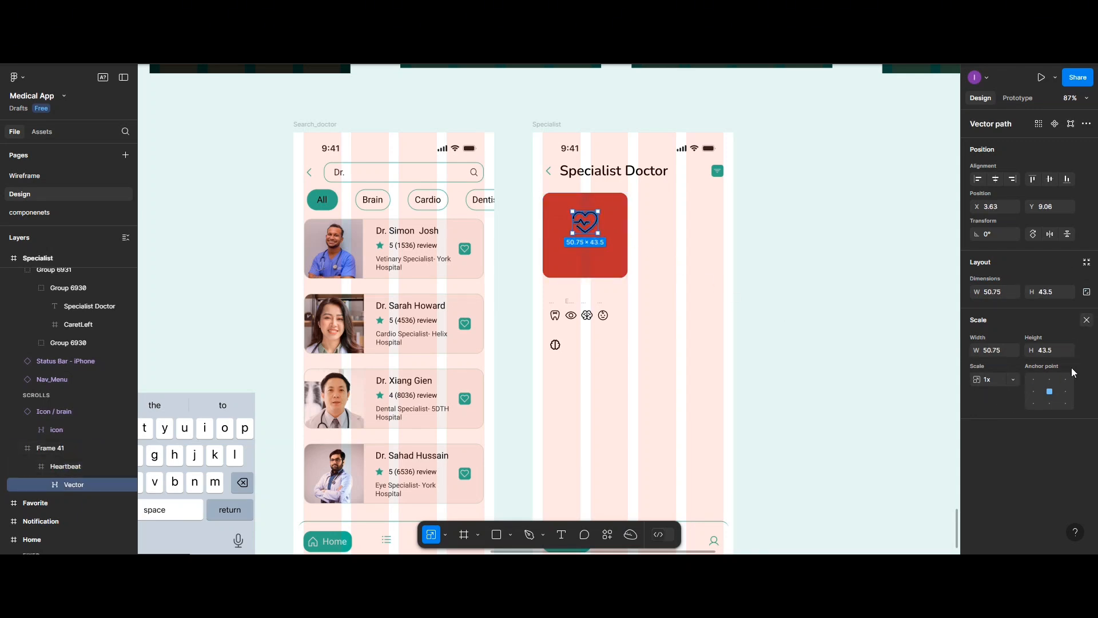
{"action": "left_click", "coordinate": [977, 446]}
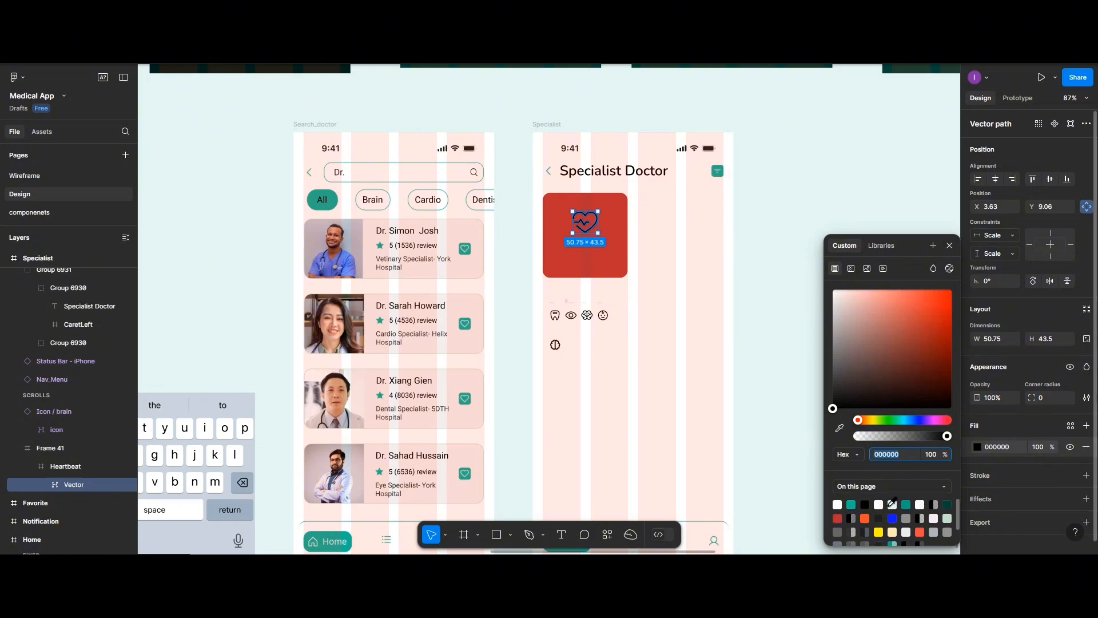
{"action": "left_click", "coordinate": [892, 503]}
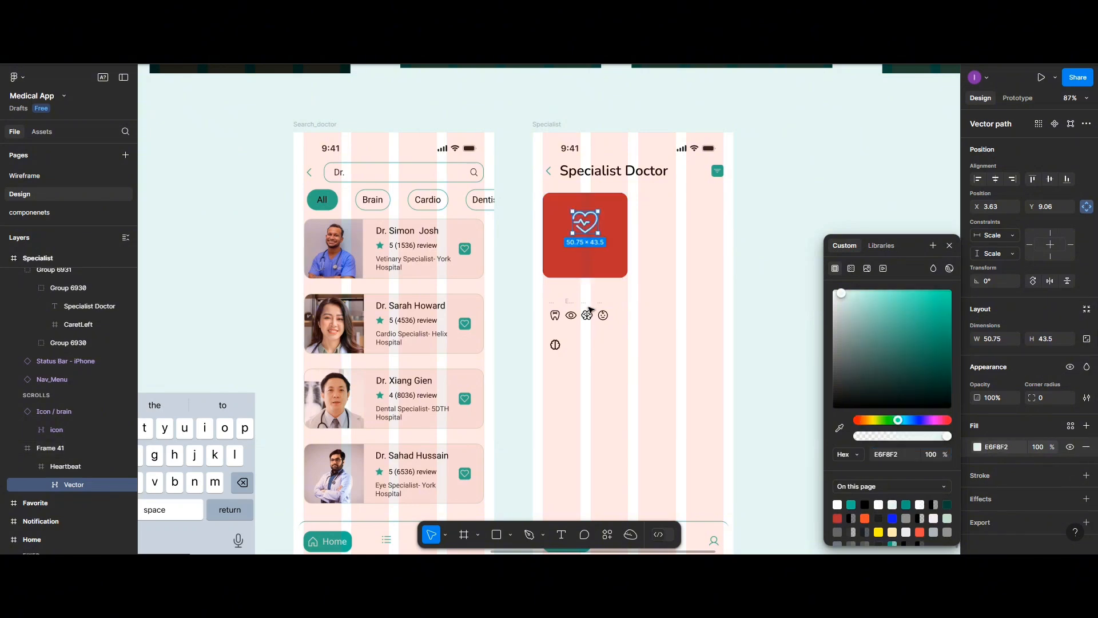
- Add the text "Cardio Specialist" in the empty area below the small icons
{"action": "left_click", "coordinate": [561, 534]}
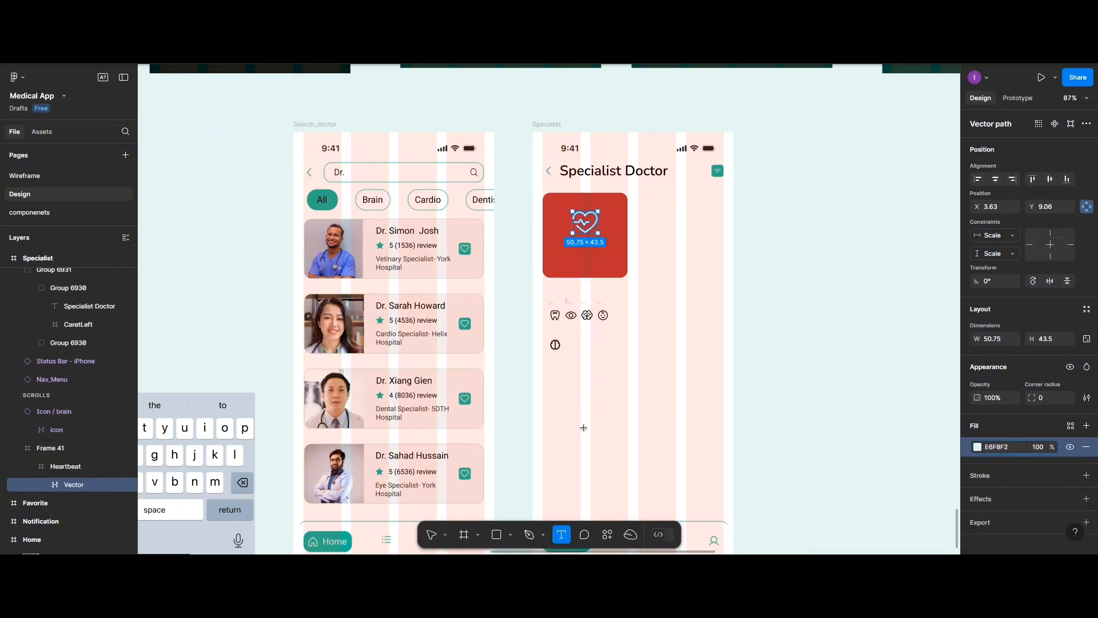
{"action": "scroll", "coordinate": [583, 427], "scroll_direction": "up", "scroll_amount": 5}
{"action": "scroll", "coordinate": [583, 427], "scroll_direction": "up", "scroll_amount": 2}
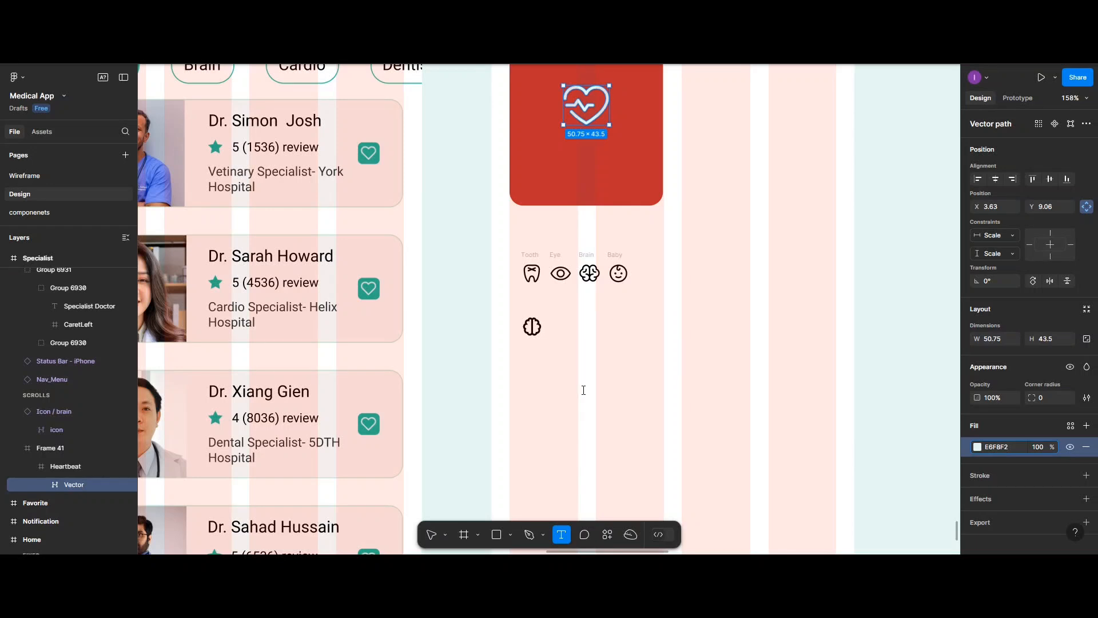
{"action": "left_click", "coordinate": [583, 390]}
{"action": "type", "text": "C"}
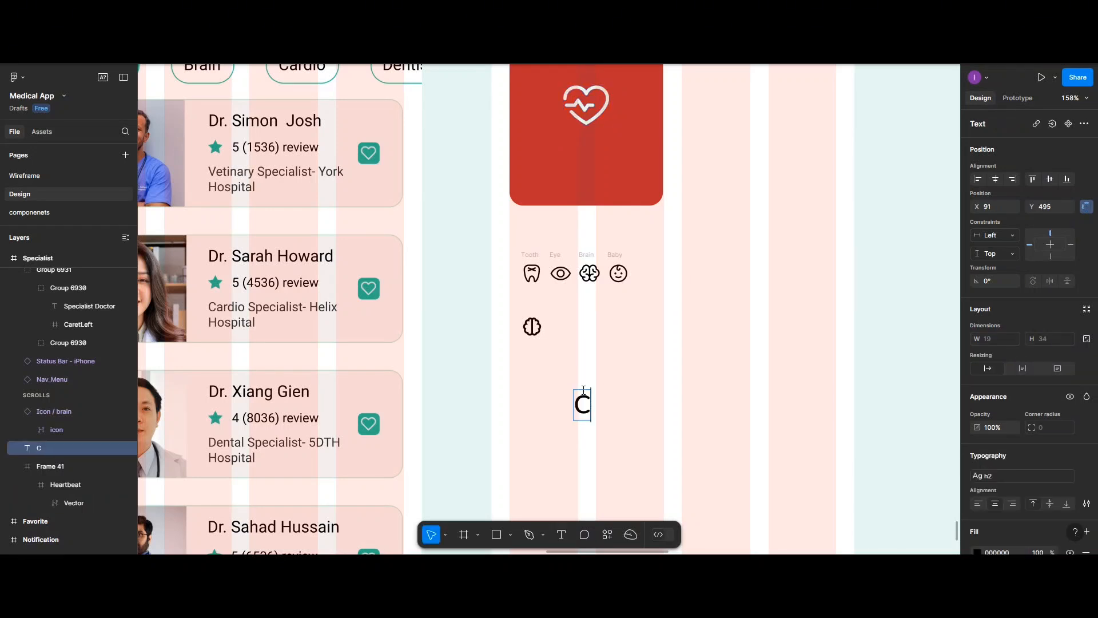
{"action": "type", "text": "ardio Sp"}
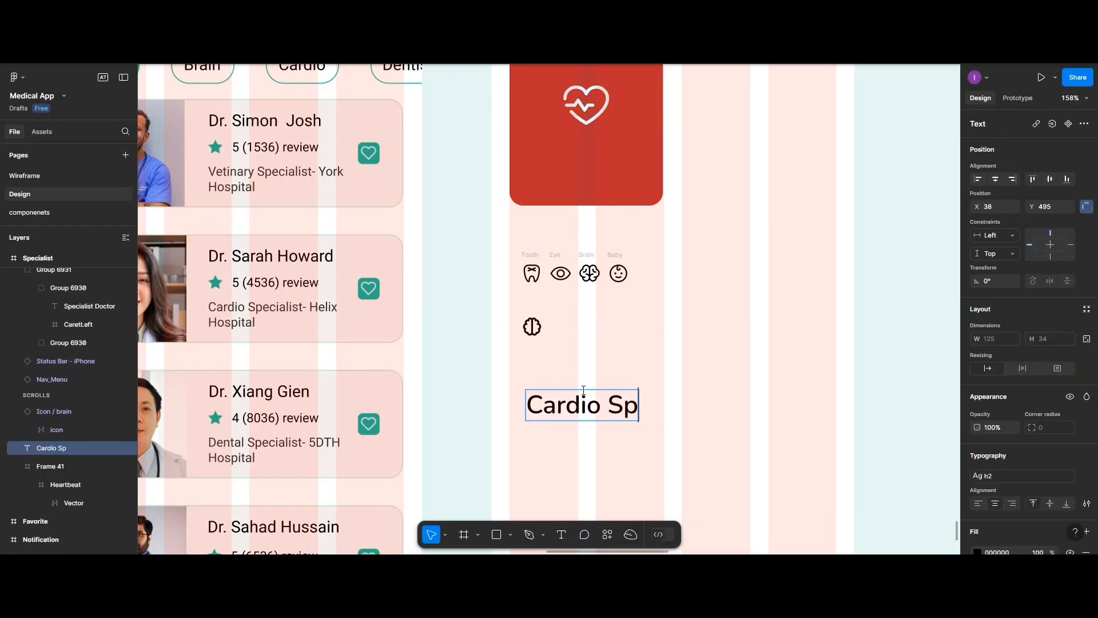
{"action": "type", "text": "ecialist"}
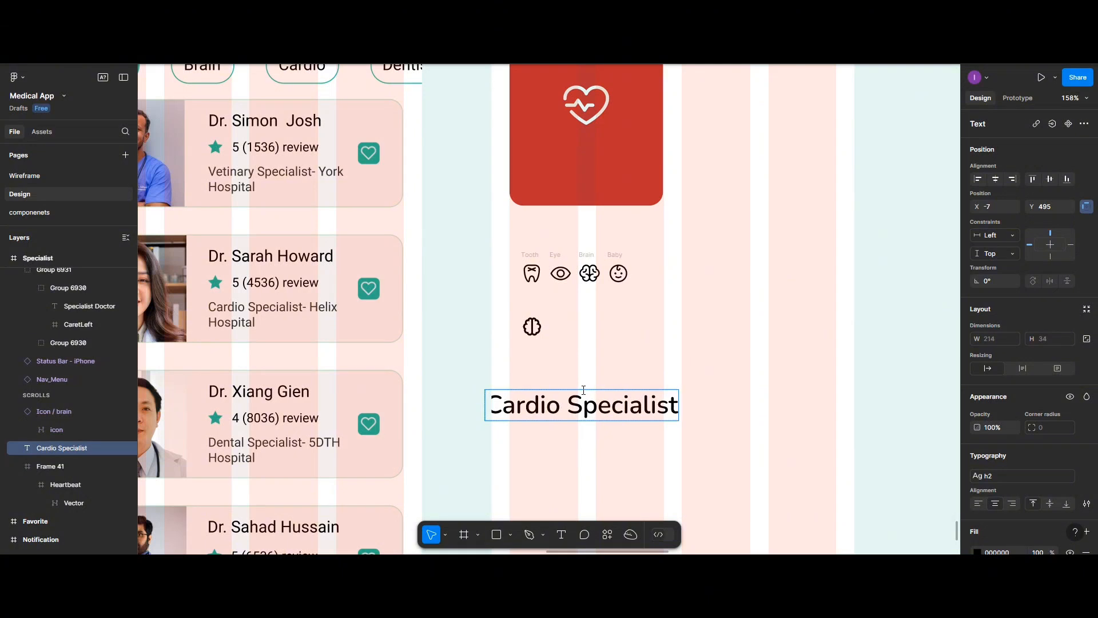
{"action": "key", "text": "Escape"}
- Detach the h2 text style from the "Cardio Specialist" label
{"action": "scroll", "coordinate": [1030, 412], "scroll_direction": "down", "scroll_amount": 3}
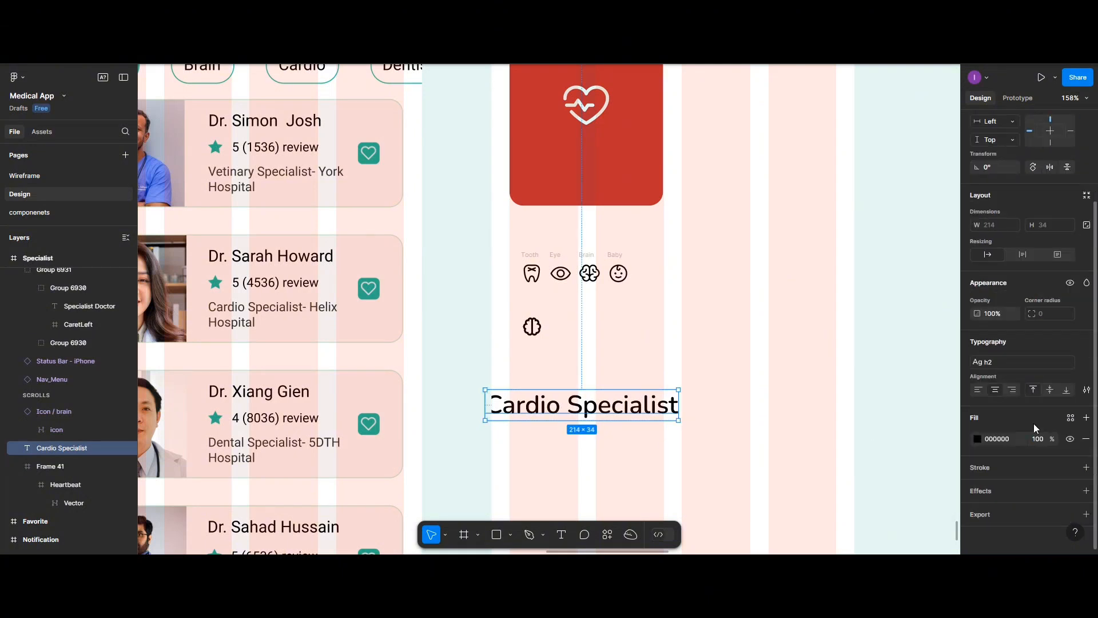
{"action": "left_click", "coordinate": [1086, 391]}
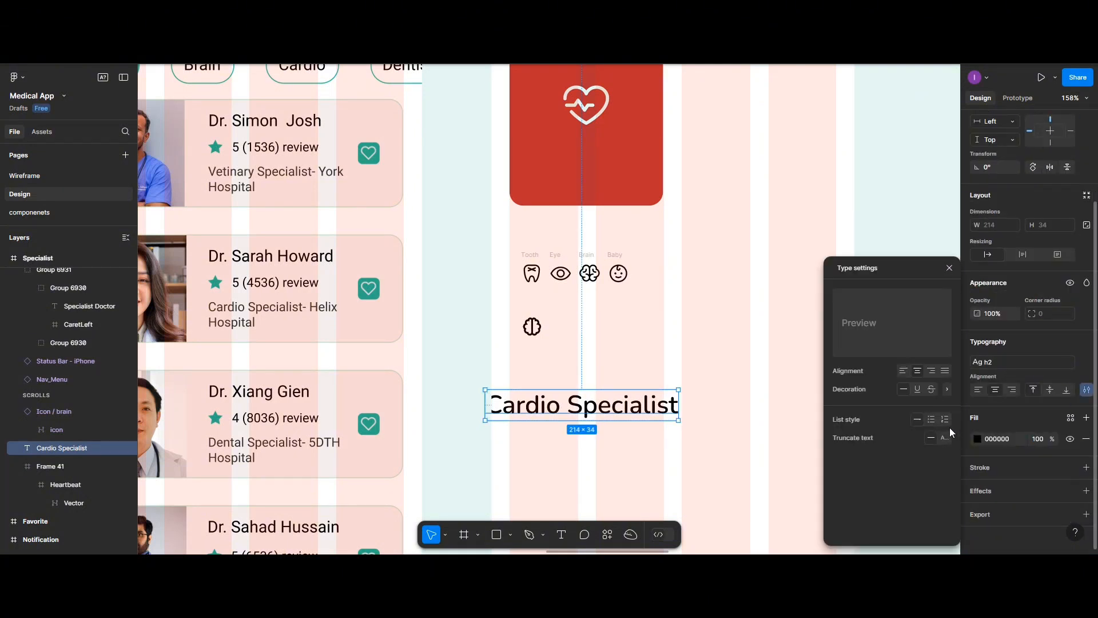
{"action": "left_click", "coordinate": [1072, 364]}
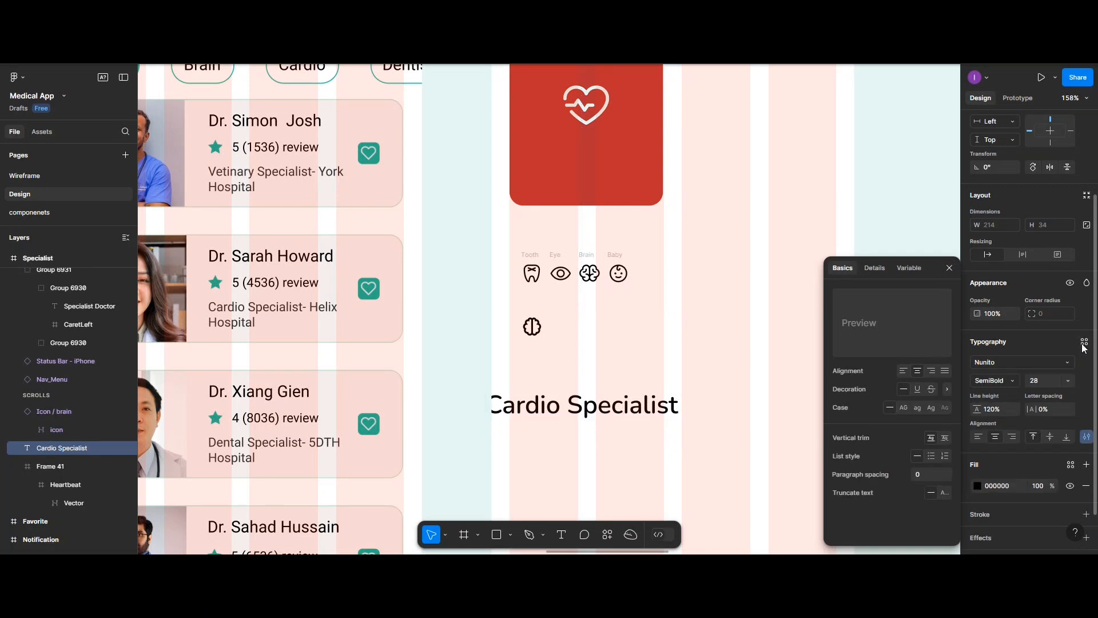
- Apply the body large text style to the "Cardio Specialist" label and move it under the heartbeat icon in the red card
{"action": "left_click", "coordinate": [1084, 342]}
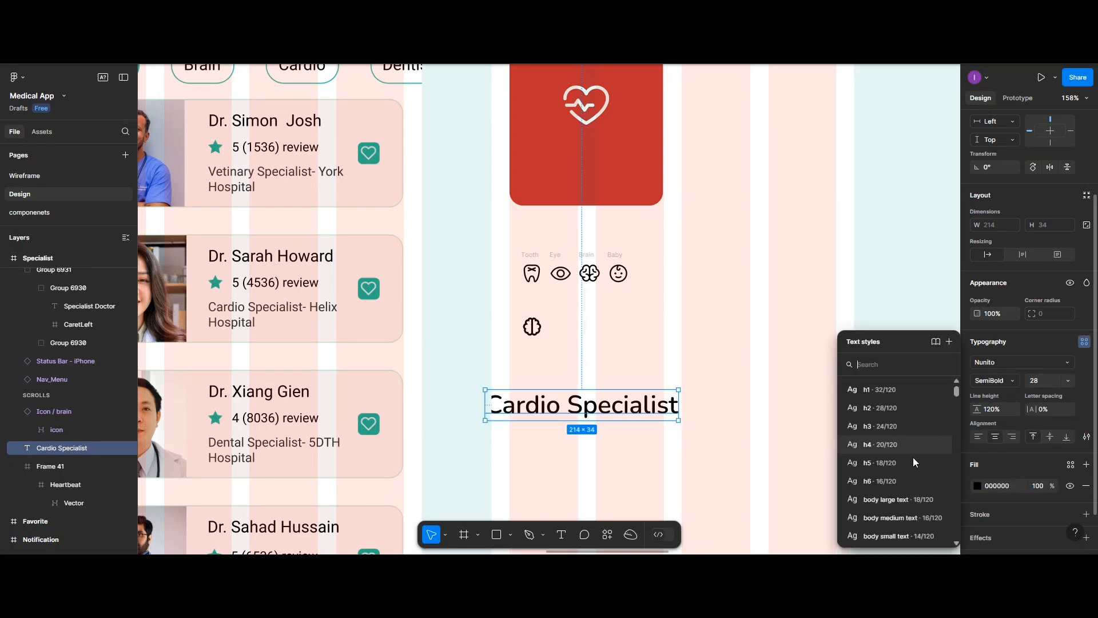
{"action": "left_click", "coordinate": [884, 499]}
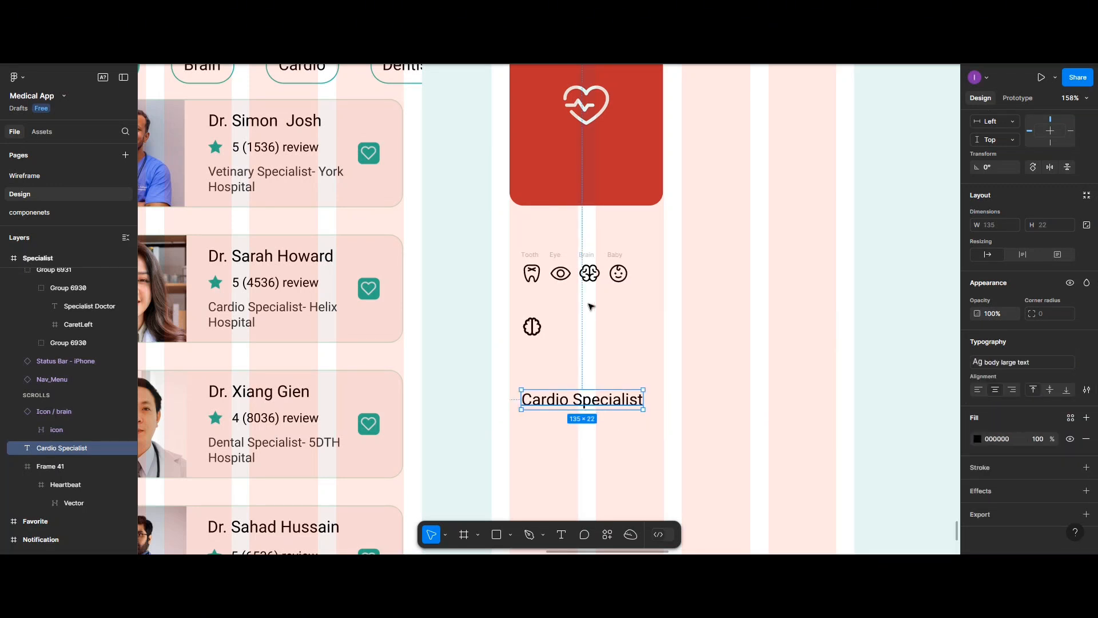
{"action": "left_click_drag", "start_coordinate": [591, 307], "coordinate": [603, 148]}
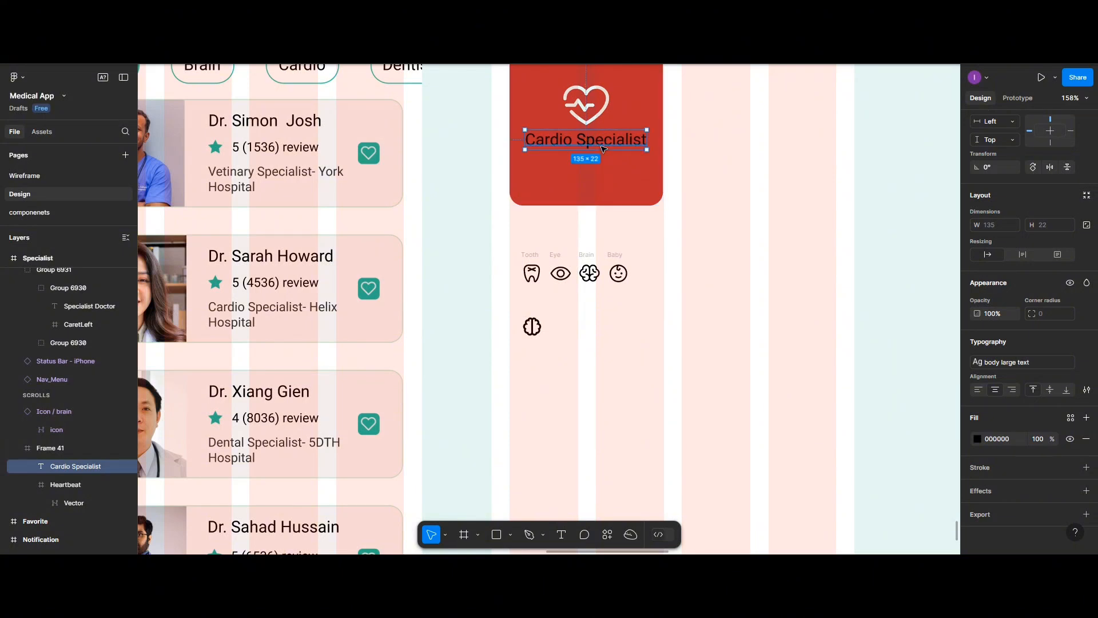
- Duplicate the "Cardio Specialist" label just below itself in the red card and change the copy's text to "345 doctors"
{"action": "left_click_drag", "start_coordinate": [603, 148], "coordinate": [601, 179]}
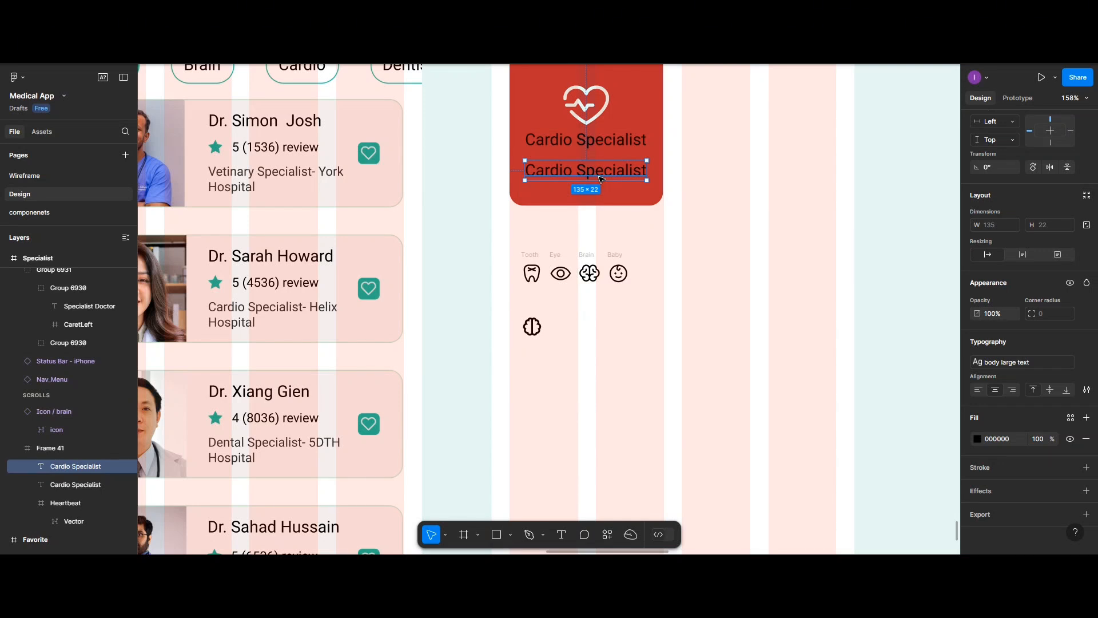
{"action": "double_click", "coordinate": [600, 178]}
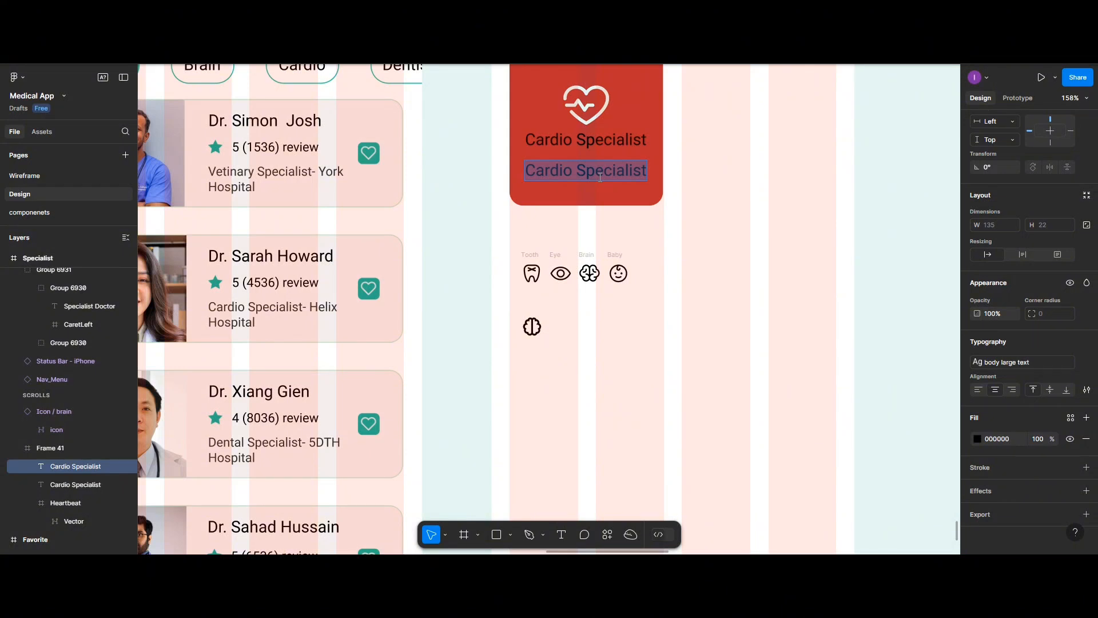
{"action": "type", "text": "34"}
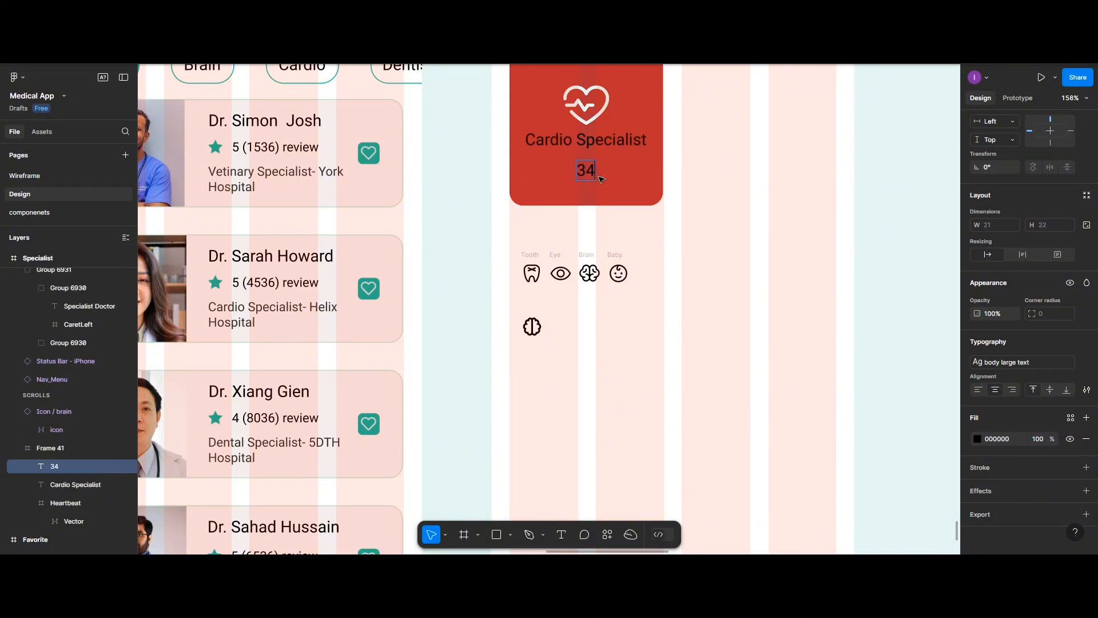
{"action": "type", "text": "5 doctore"}
{"action": "key", "text": "BackSpace"}
{"action": "type", "text": "s"}
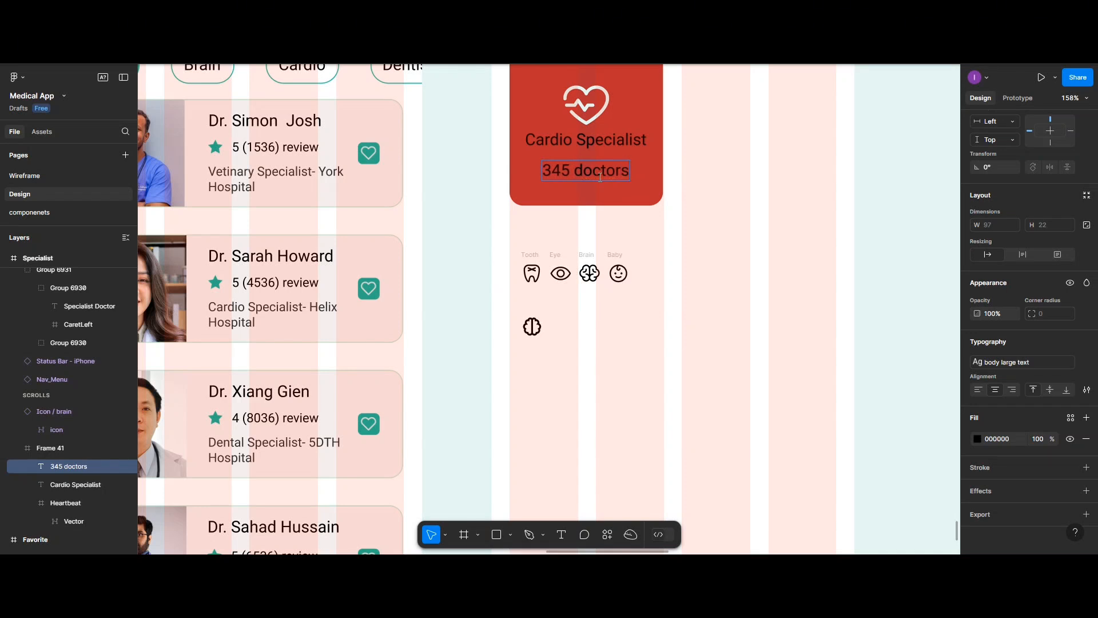
{"action": "left_click", "coordinate": [646, 145]}
{"action": "left_click", "coordinate": [627, 171]}
{"action": "key", "text": "Escape"}
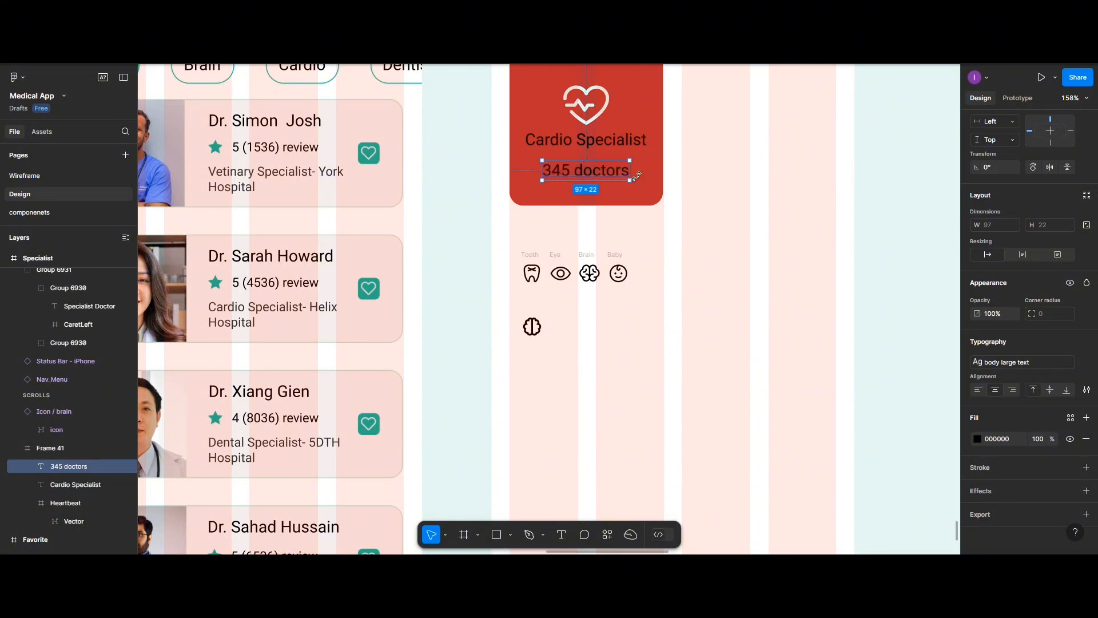
- Apply the secondary_colors library color to the "Cardio Specialist" and "345 doctors" labels
{"action": "left_click", "coordinate": [621, 143]}
{"action": "left_click", "coordinate": [628, 172], "text": "shift"}
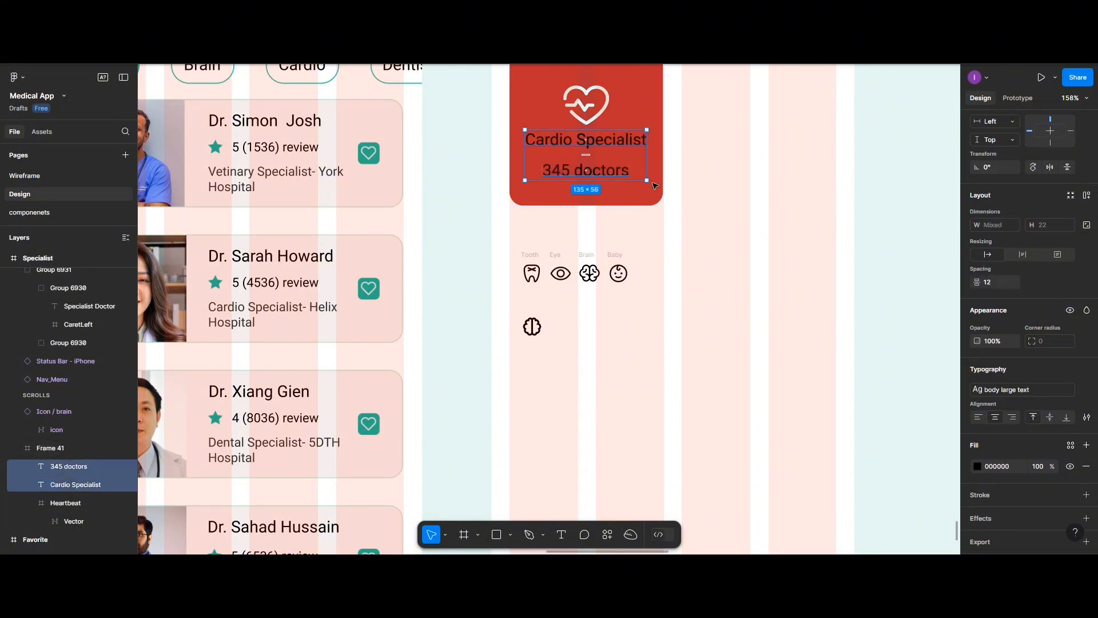
{"action": "left_click", "coordinate": [977, 466]}
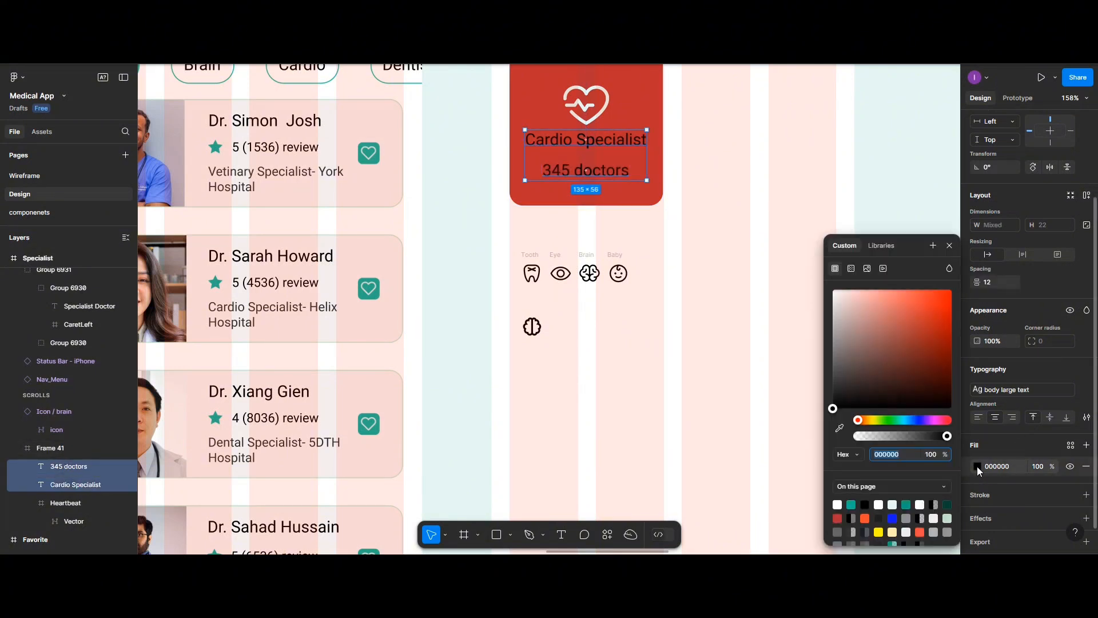
{"action": "left_click", "coordinate": [880, 245]}
{"action": "left_click", "coordinate": [860, 407]}
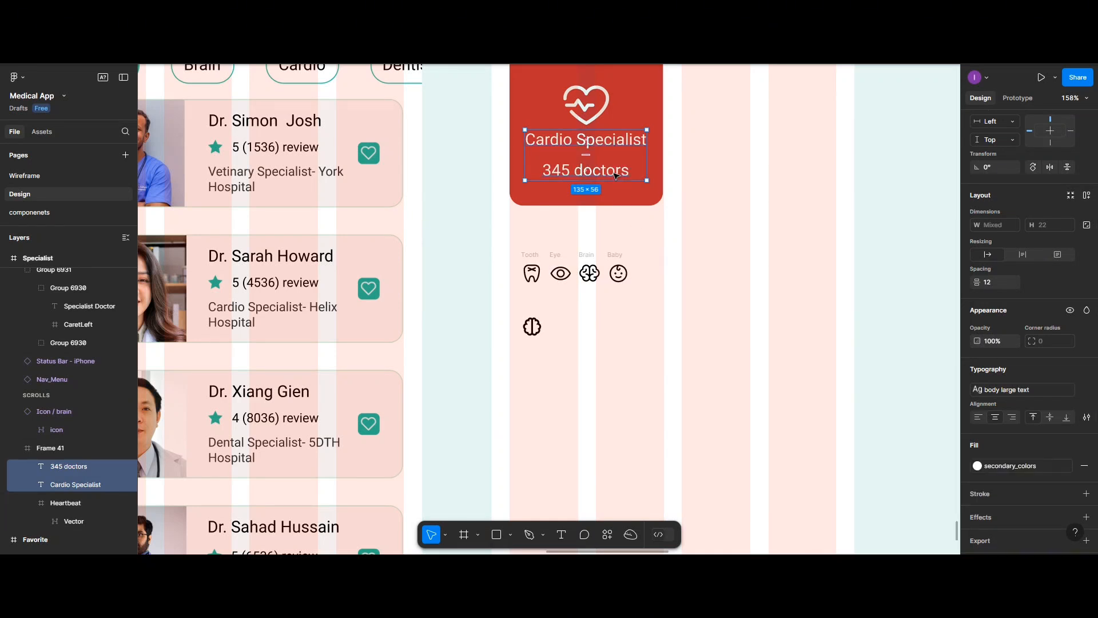
- Distribute the heartbeat icon and both labels vertically in the red card with a spacing of 10
{"action": "left_click", "coordinate": [991, 281]}
{"action": "type", "text": "10"}
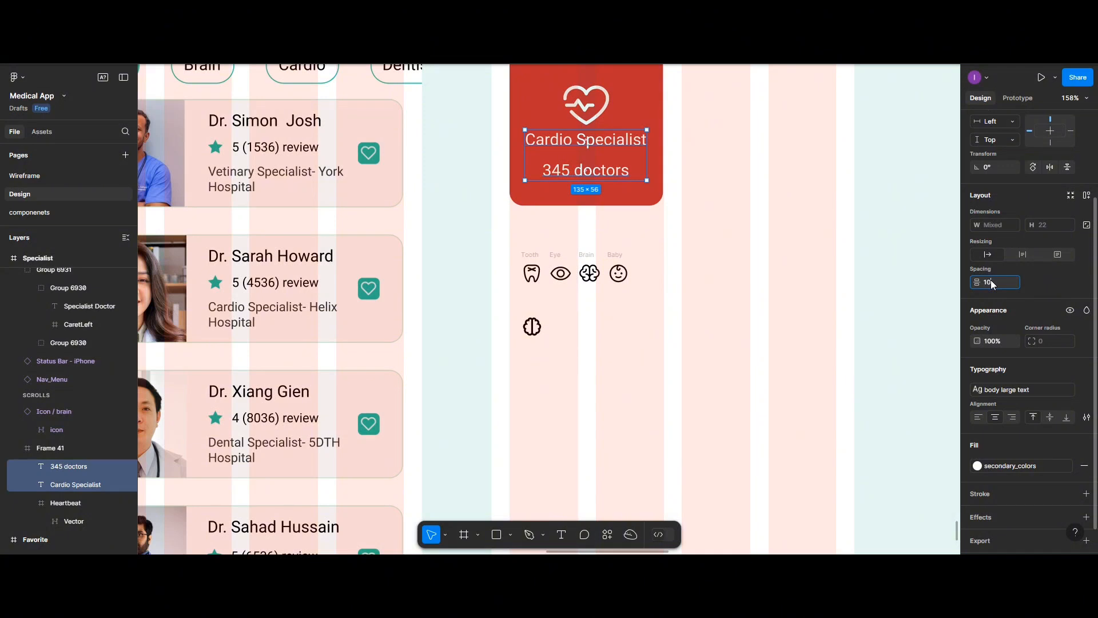
{"action": "left_click", "coordinate": [600, 115], "text": "shift"}
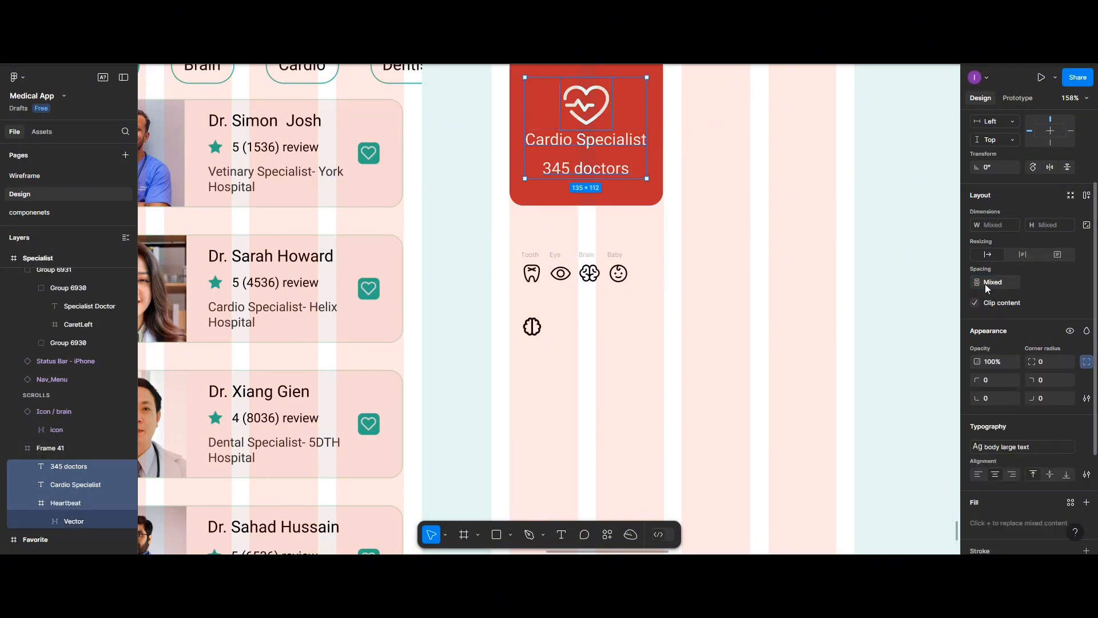
{"action": "scroll", "coordinate": [1061, 142], "scroll_direction": "up", "scroll_amount": 3}
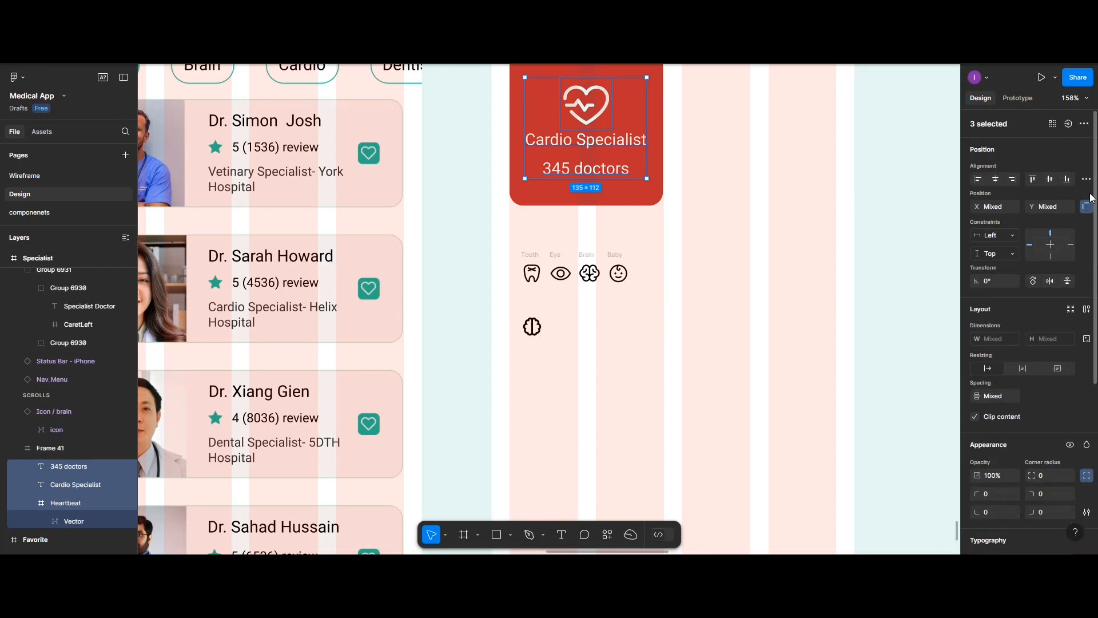
{"action": "left_click", "coordinate": [1086, 179]}
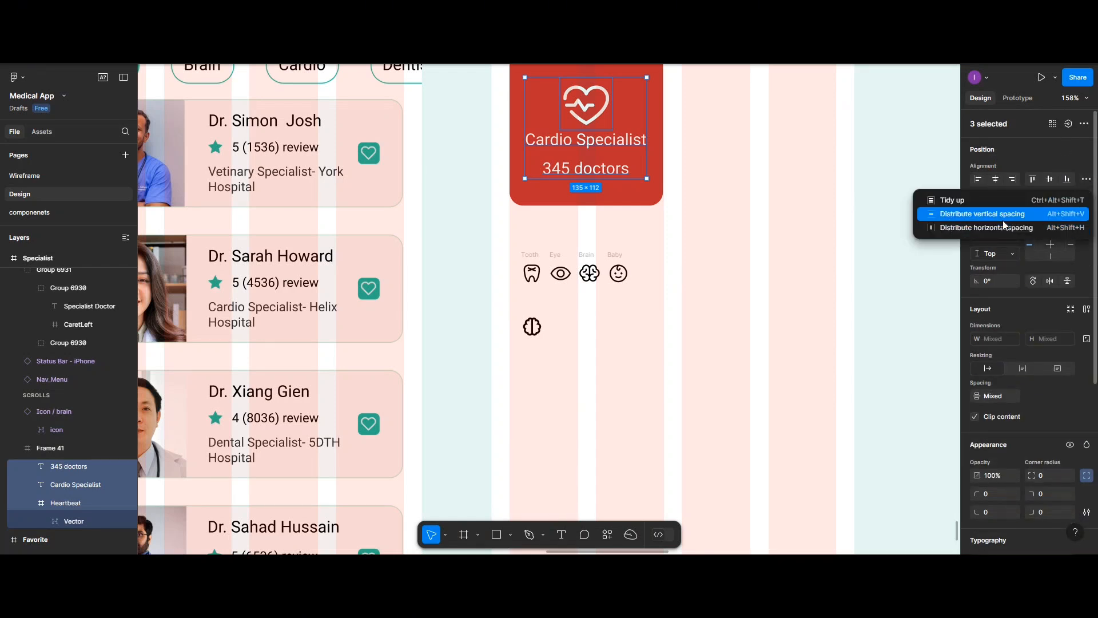
{"action": "left_click", "coordinate": [1003, 219]}
{"action": "left_click", "coordinate": [992, 395]}
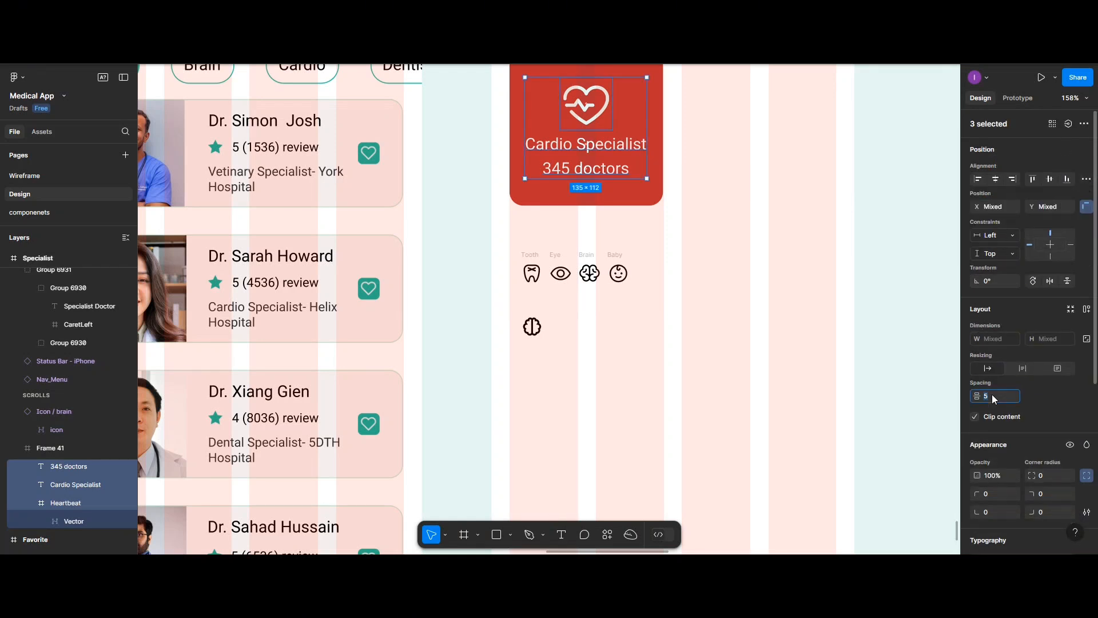
{"action": "type", "text": "10"}
{"action": "key", "text": "Return"}
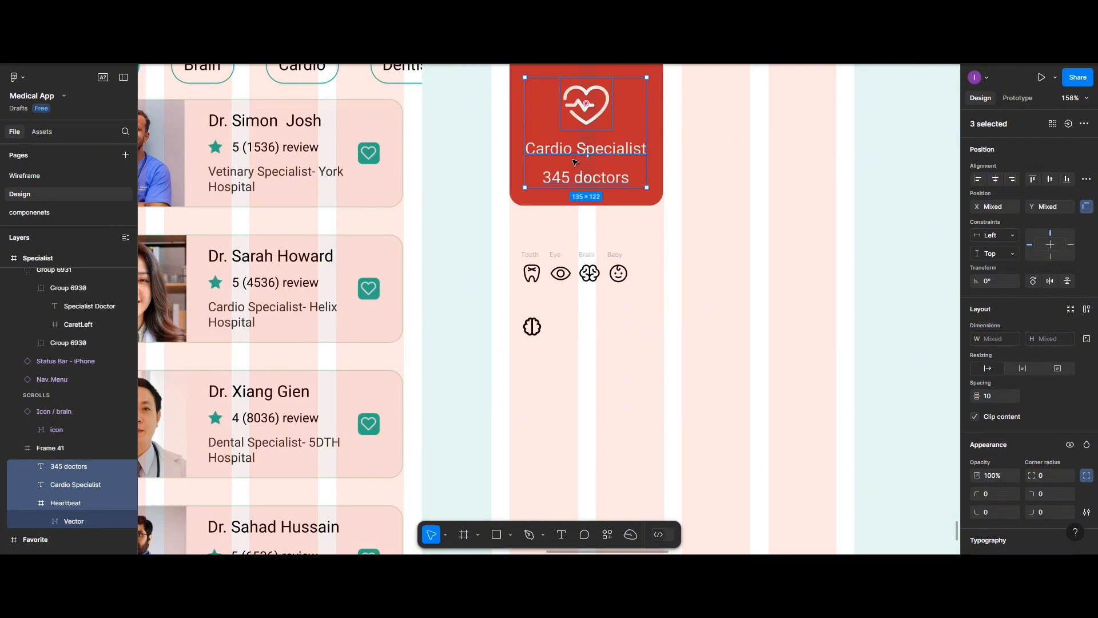
- Detach the text style and the fill color style from the "345 doctors" label
{"action": "left_click", "coordinate": [587, 153]}
{"action": "scroll", "coordinate": [587, 153], "scroll_direction": "up", "scroll_amount": 2}
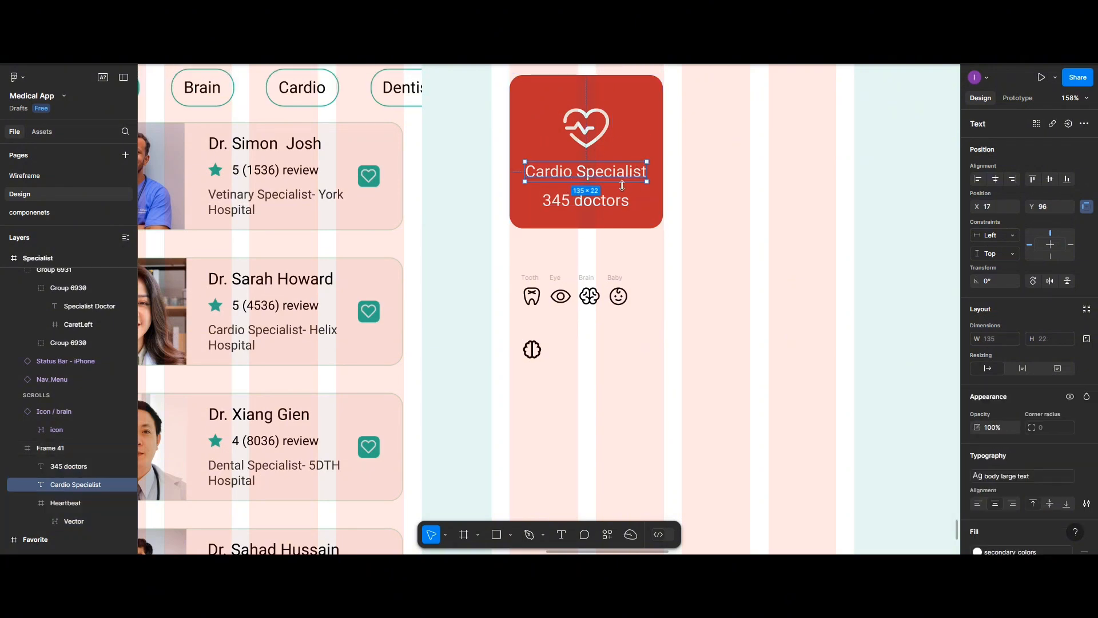
{"action": "left_click", "coordinate": [582, 205]}
{"action": "scroll", "coordinate": [1026, 458], "scroll_direction": "down", "scroll_amount": 2}
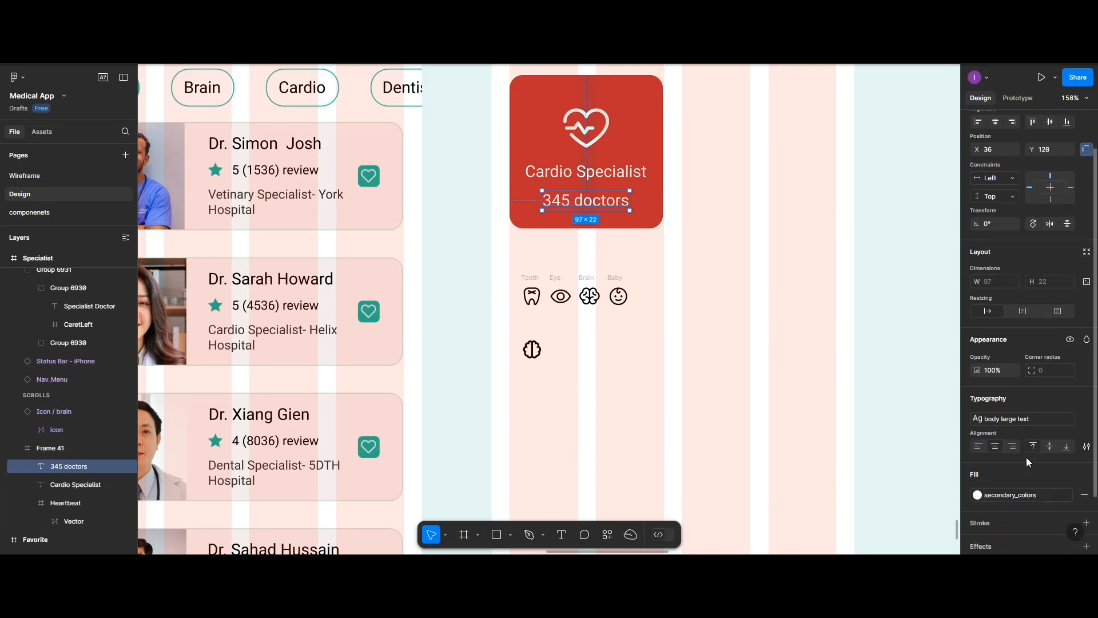
{"action": "left_click", "coordinate": [1084, 418]}
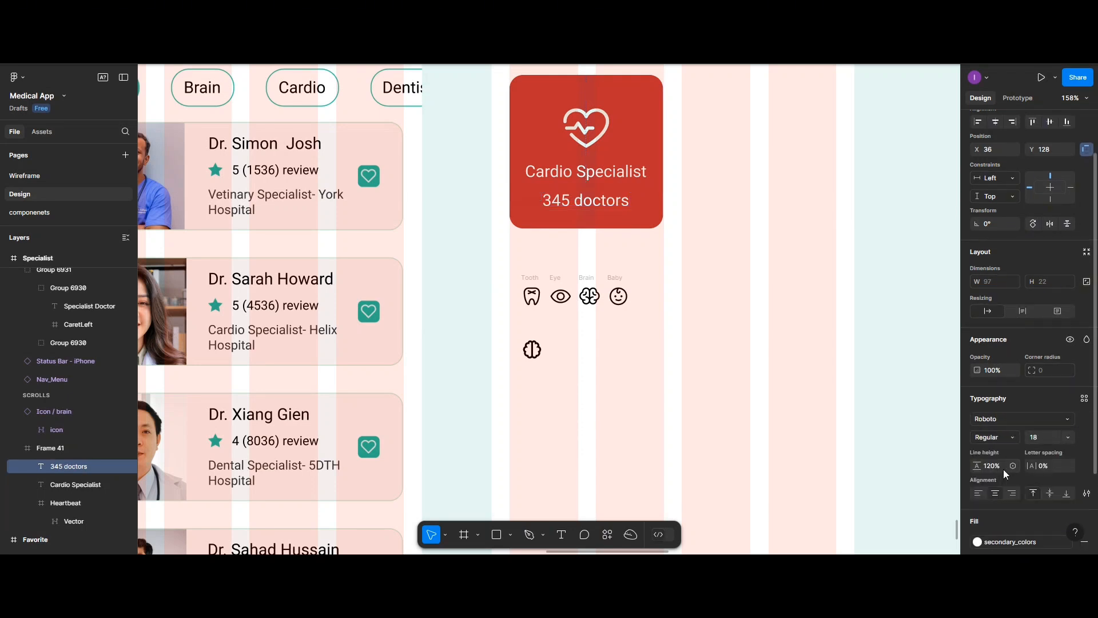
{"action": "scroll", "coordinate": [998, 460], "scroll_direction": "down", "scroll_amount": 3}
{"action": "left_click", "coordinate": [1067, 439]}
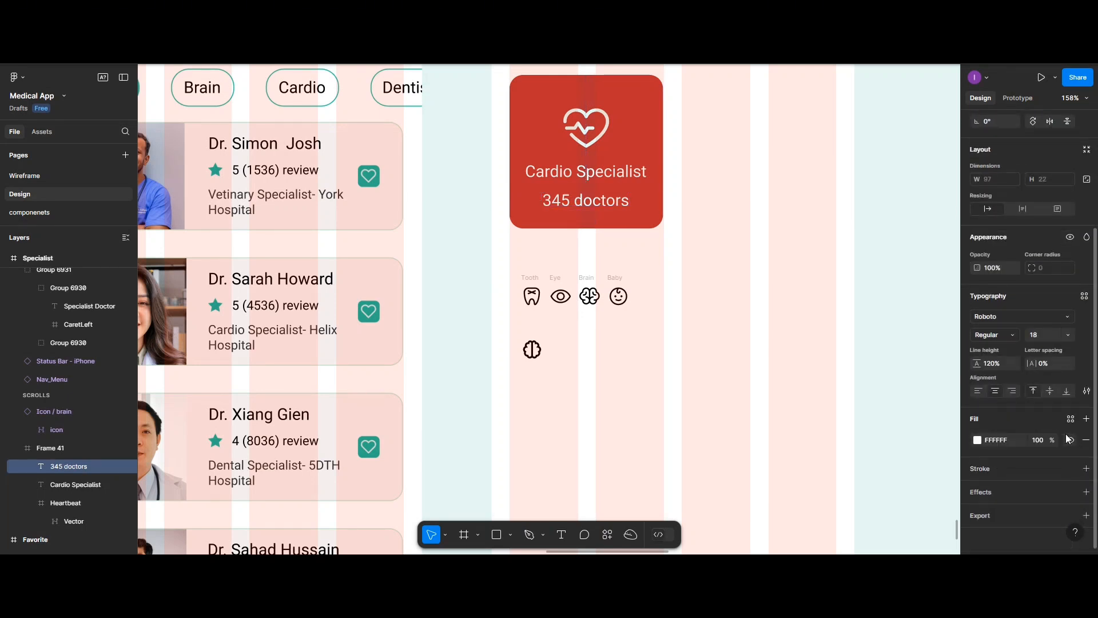
- Set the fill opacity of the "345 doctors" label to 80%
{"action": "left_click", "coordinate": [1038, 440]}
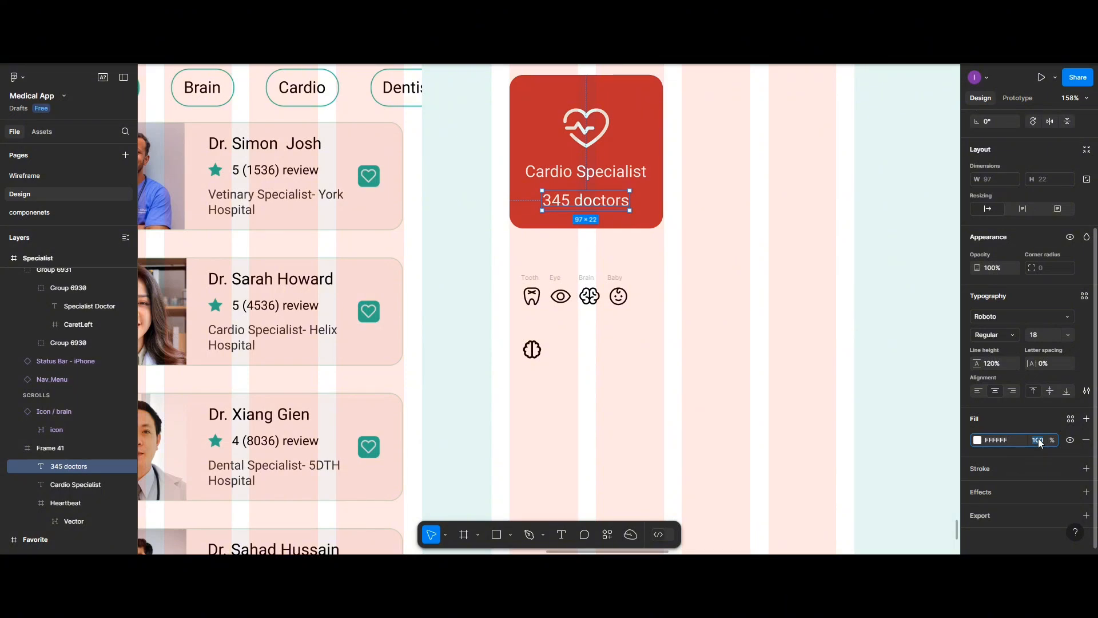
{"action": "type", "text": "80"}
{"action": "key", "text": "Return"}
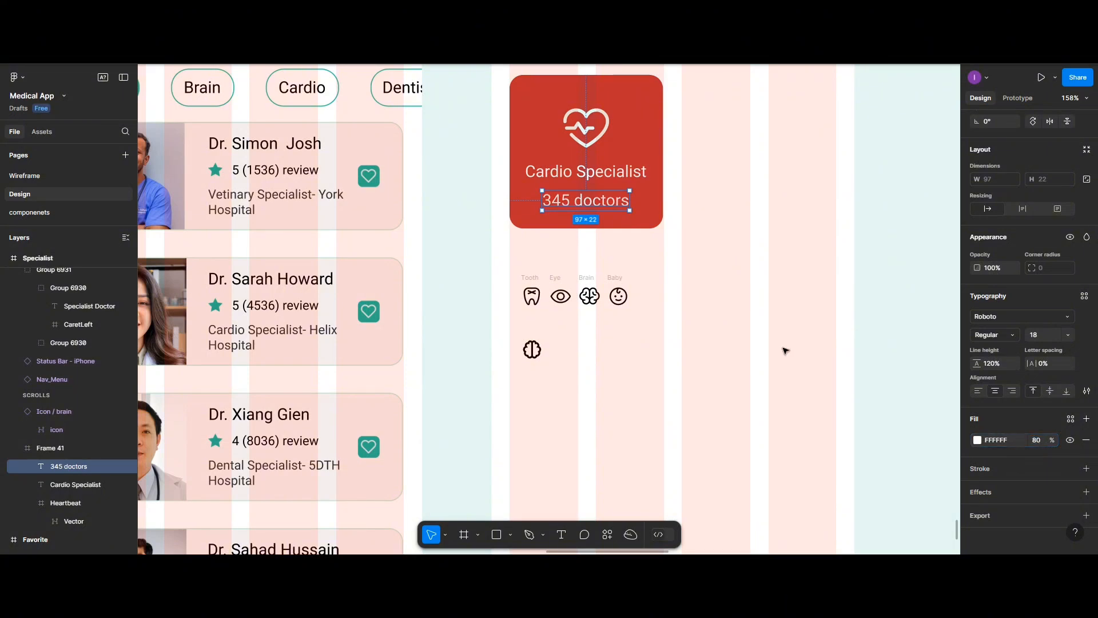
{"action": "key", "text": "Escape"}
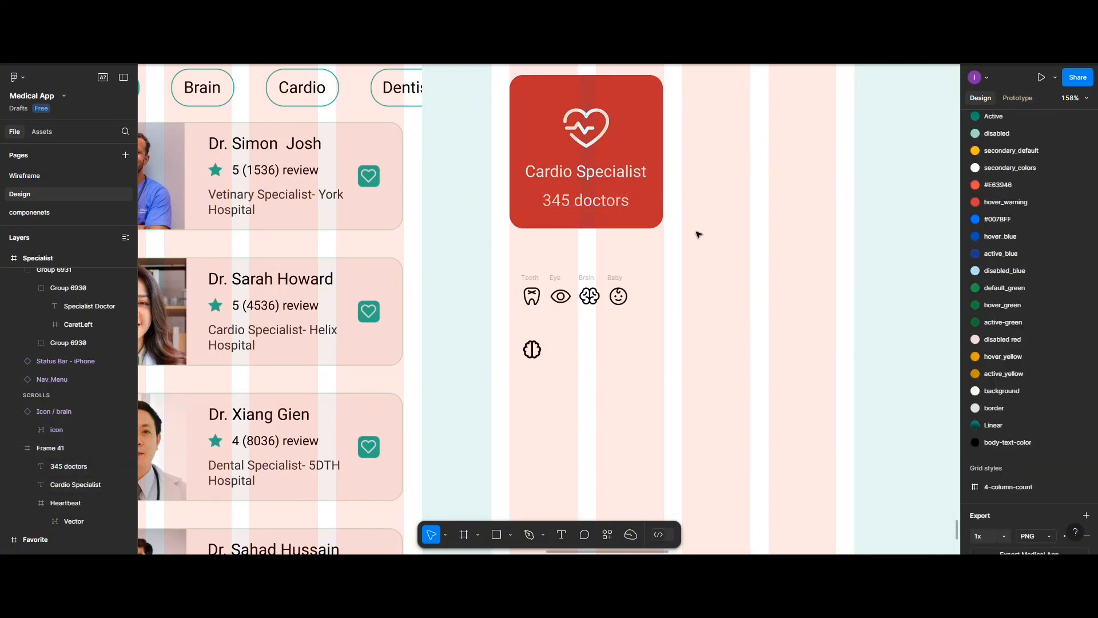
- Duplicate the red Cardio Specialist card into the two grid columns beside it and delete the copy's heartbeat icon
{"action": "scroll", "coordinate": [699, 234], "scroll_direction": "down", "scroll_amount": 3}
{"action": "scroll", "coordinate": [699, 234], "scroll_direction": "up", "scroll_amount": 4}
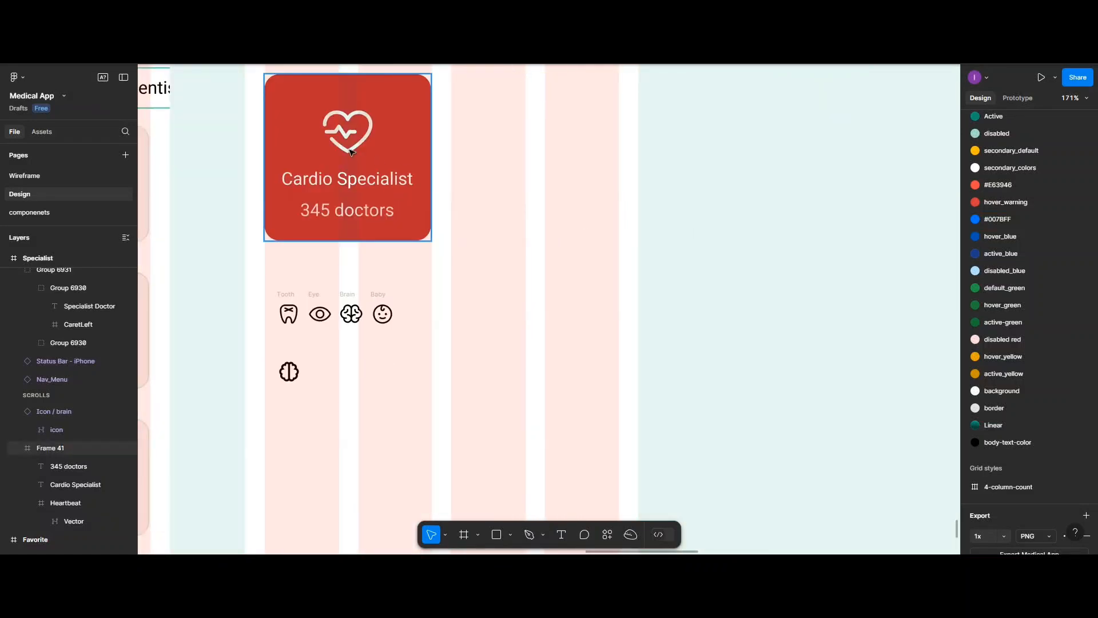
{"action": "left_click", "coordinate": [352, 152]}
{"action": "left_click_drag", "start_coordinate": [354, 149], "coordinate": [538, 151]}
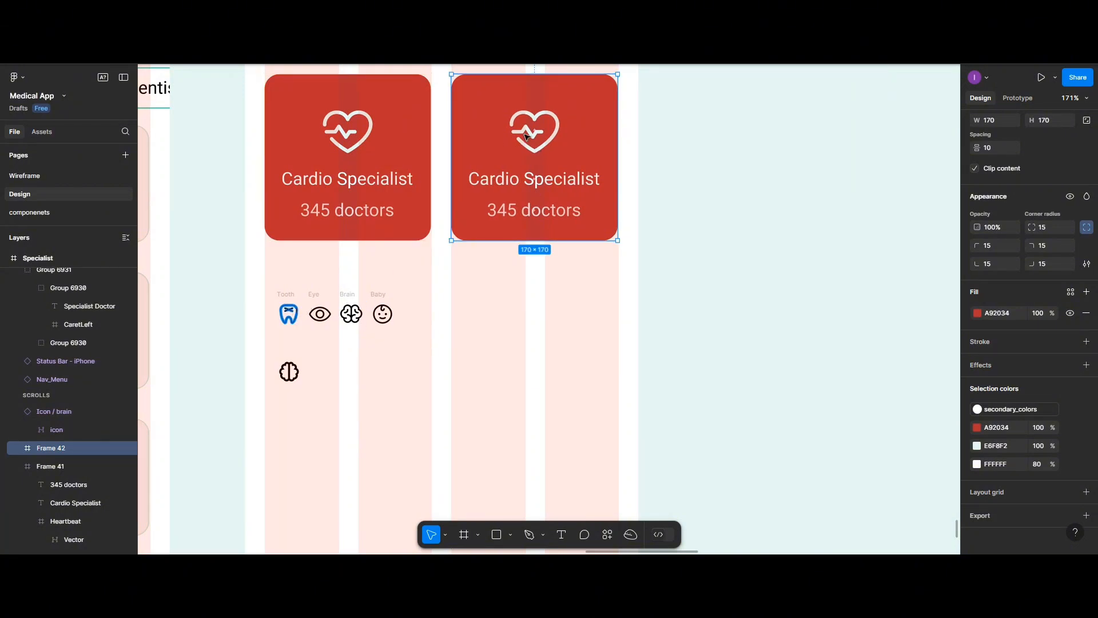
{"action": "double_click", "coordinate": [530, 137]}
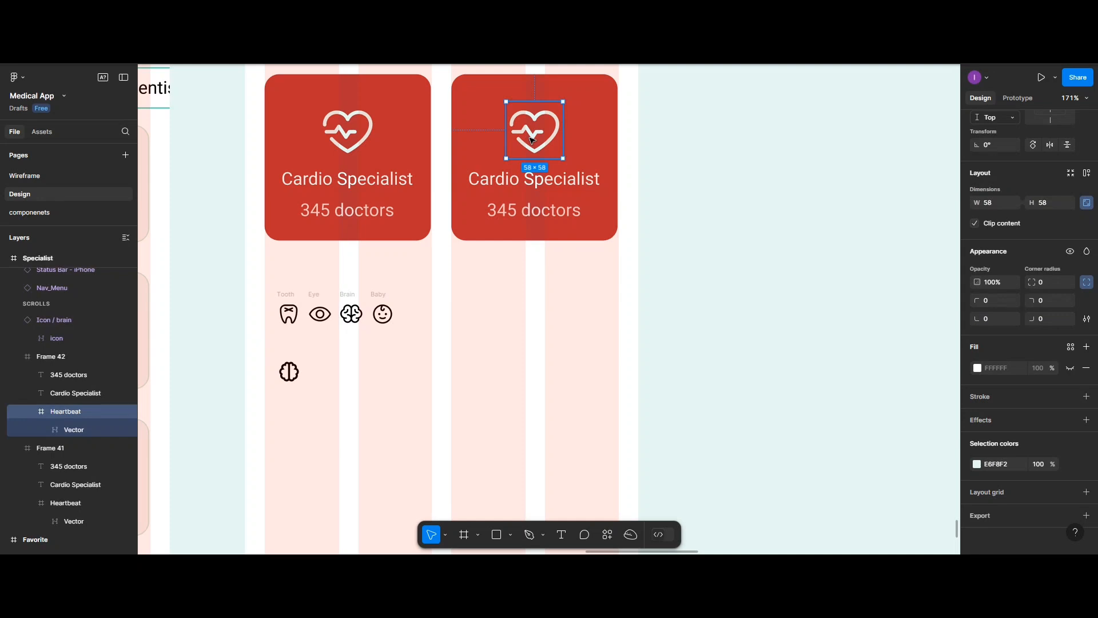
{"action": "key", "text": "Delete"}
{"action": "left_click", "coordinate": [289, 315]}
{"action": "left_click_drag", "start_coordinate": [288, 314], "coordinate": [307, 302]}
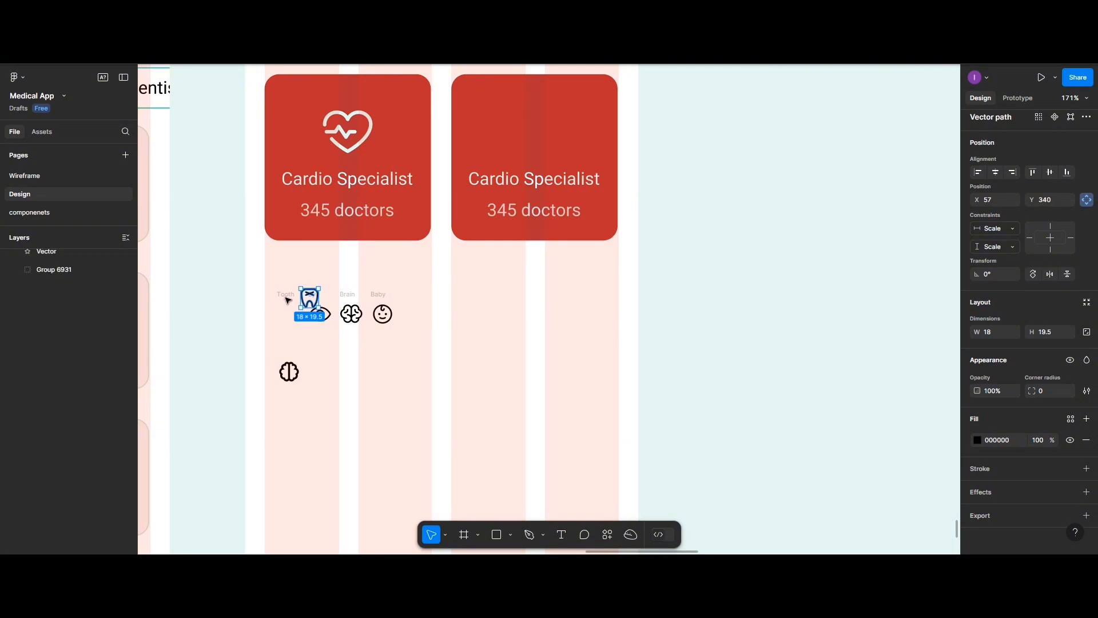
{"action": "key", "text": "ctrl+z"}
- Move the Tooth icon frame into the second red card above the label and set its size to 58 × 58
{"action": "left_click", "coordinate": [287, 294]}
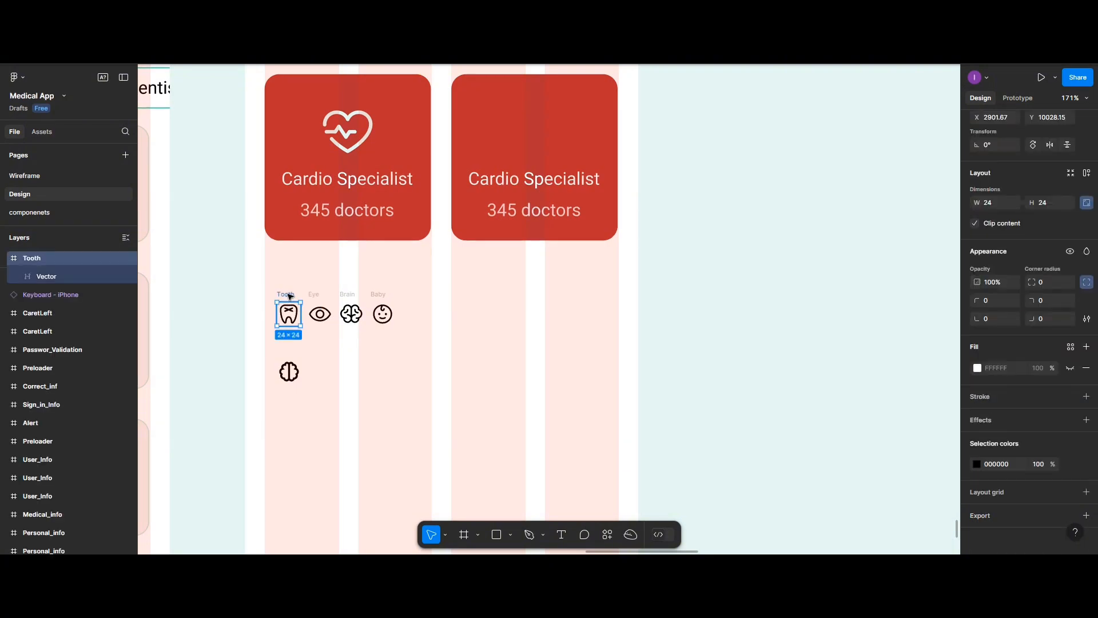
{"action": "left_click_drag", "start_coordinate": [288, 295], "coordinate": [534, 121]}
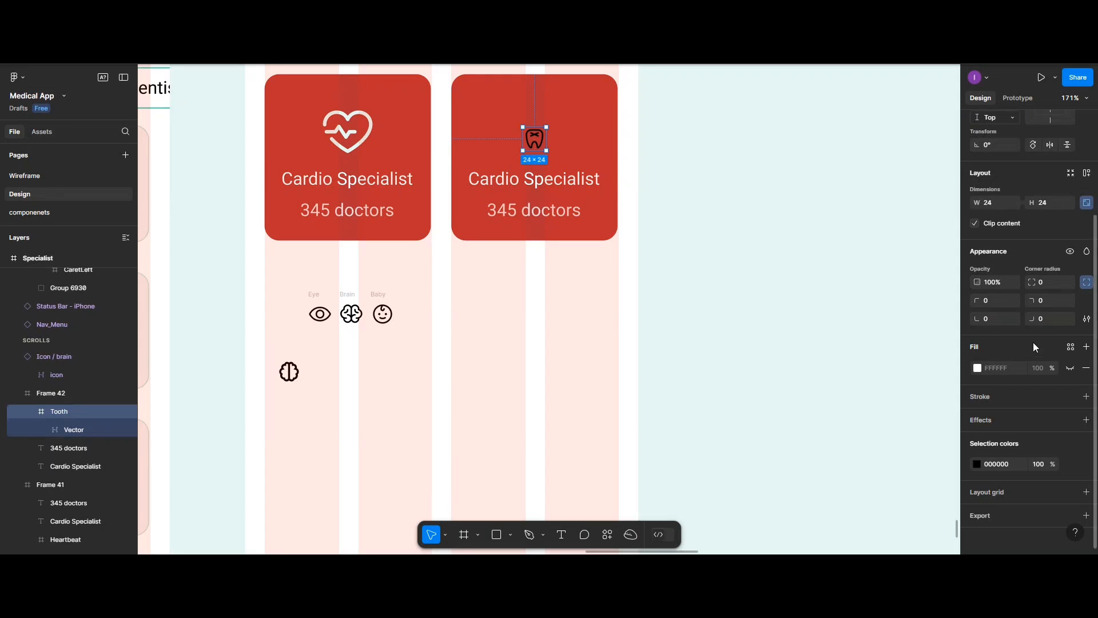
{"action": "left_click", "coordinate": [993, 206]}
{"action": "type", "text": "58"}
{"action": "key", "text": "Return"}
- Position the tooth icon above the second card's label at about Y 35 and center it horizontally in the card
{"action": "left_click_drag", "start_coordinate": [530, 139], "coordinate": [510, 112]}
{"action": "scroll", "coordinate": [1016, 205], "scroll_direction": "up", "scroll_amount": 2}
{"action": "scroll", "coordinate": [1016, 205], "scroll_direction": "up", "scroll_amount": 1}
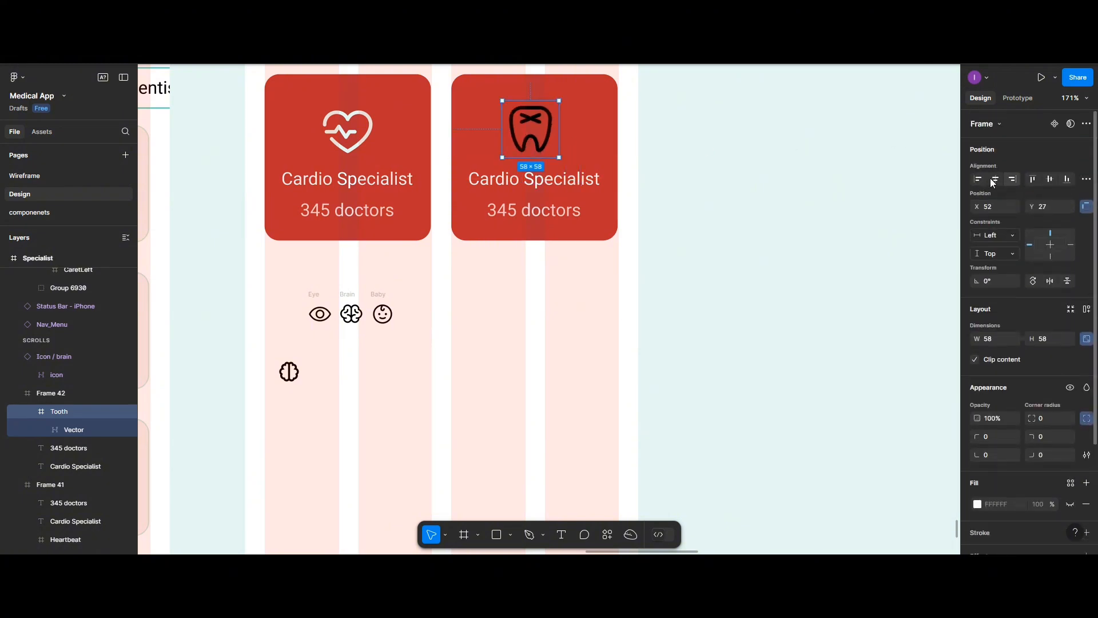
{"action": "left_click", "coordinate": [978, 179]}
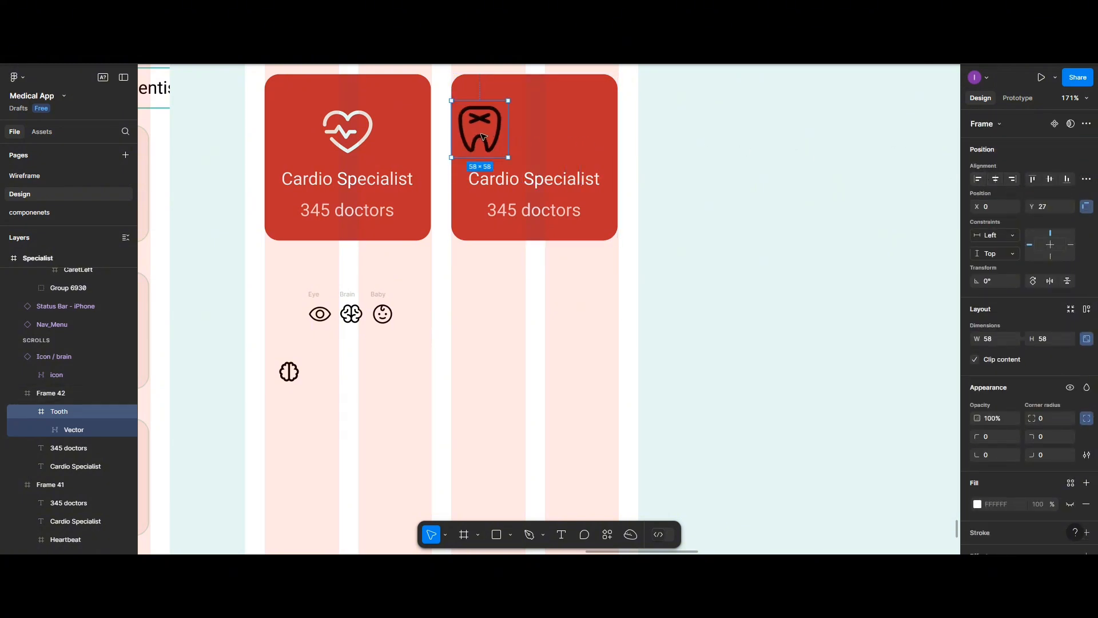
{"action": "left_click_drag", "start_coordinate": [480, 130], "coordinate": [536, 143]}
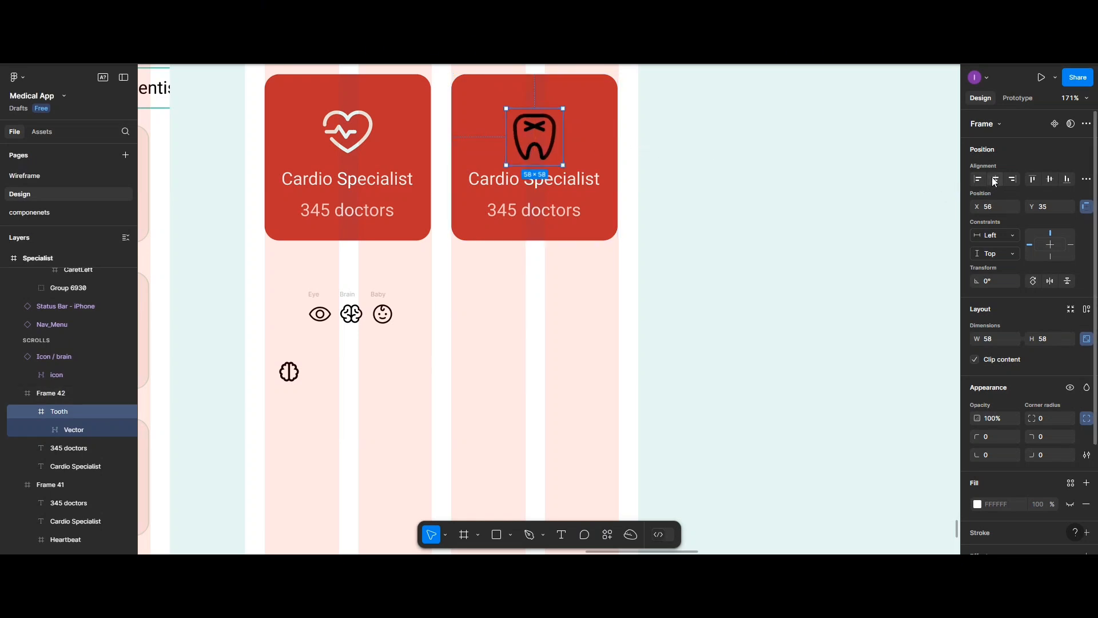
{"action": "left_click", "coordinate": [995, 179]}
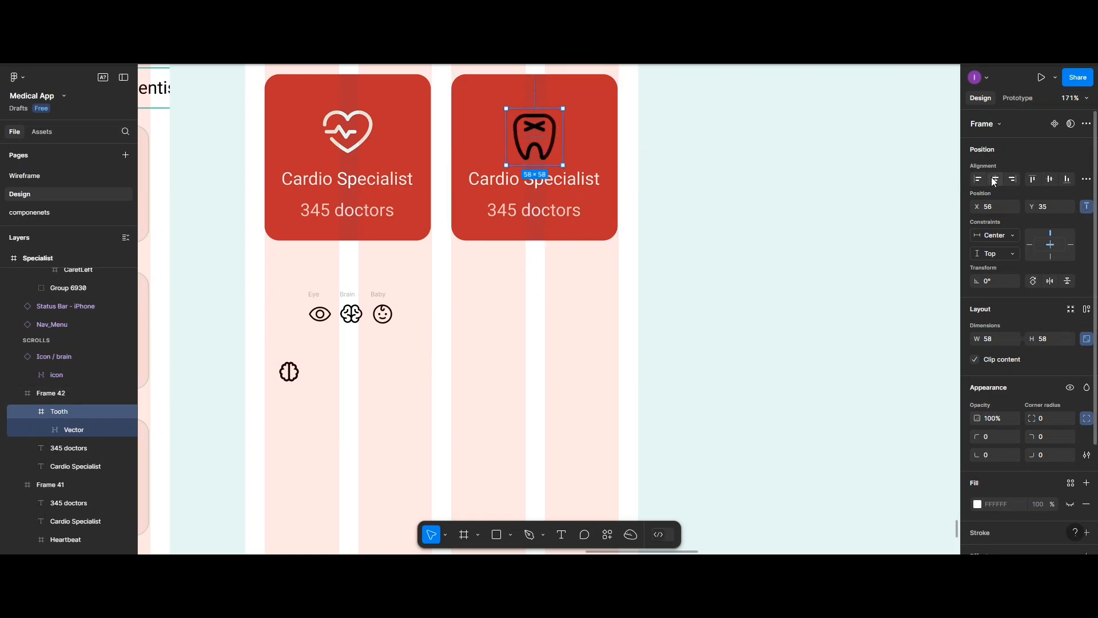
- Set the fill of the tooth icon's vector in the second card to E6F8F2
{"action": "double_click", "coordinate": [545, 149]}
{"action": "left_click", "coordinate": [978, 447]}
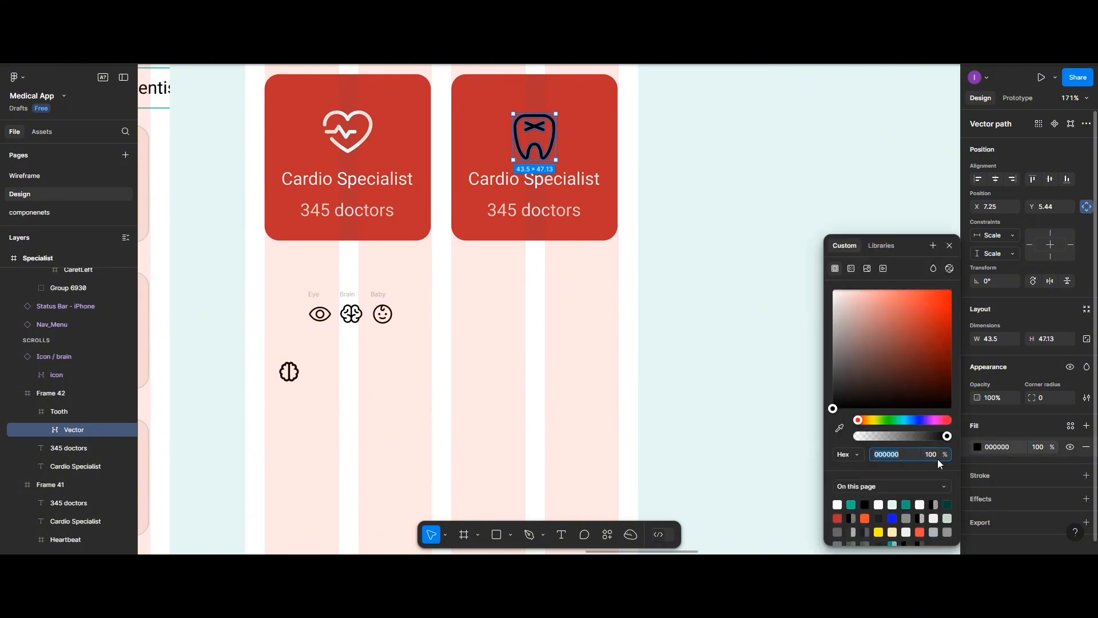
{"action": "left_click", "coordinate": [892, 504]}
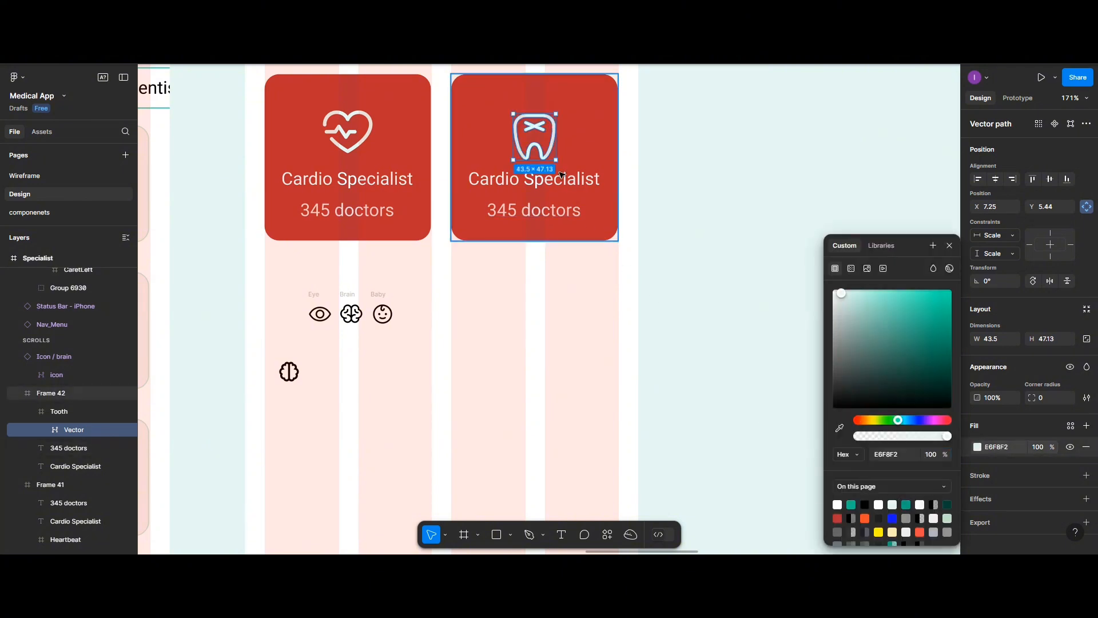
- Change the second card's specialist label to "Dental Specialist"
{"action": "left_click", "coordinate": [515, 180]}
{"action": "double_click", "coordinate": [515, 180]}
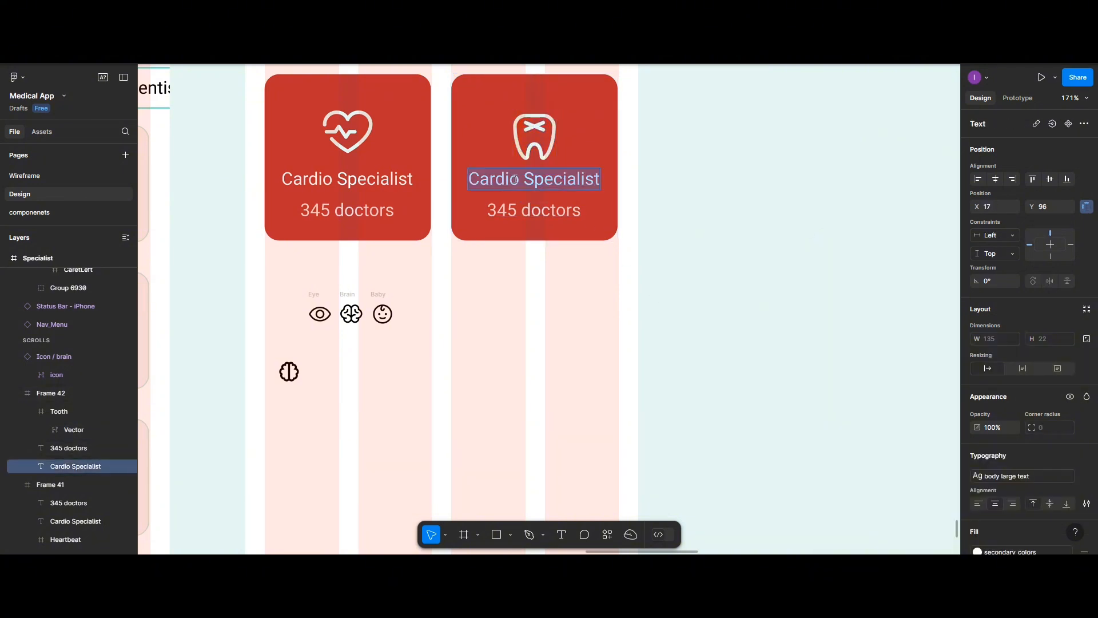
{"action": "left_click", "coordinate": [517, 180]}
{"action": "double_click", "coordinate": [503, 180]}
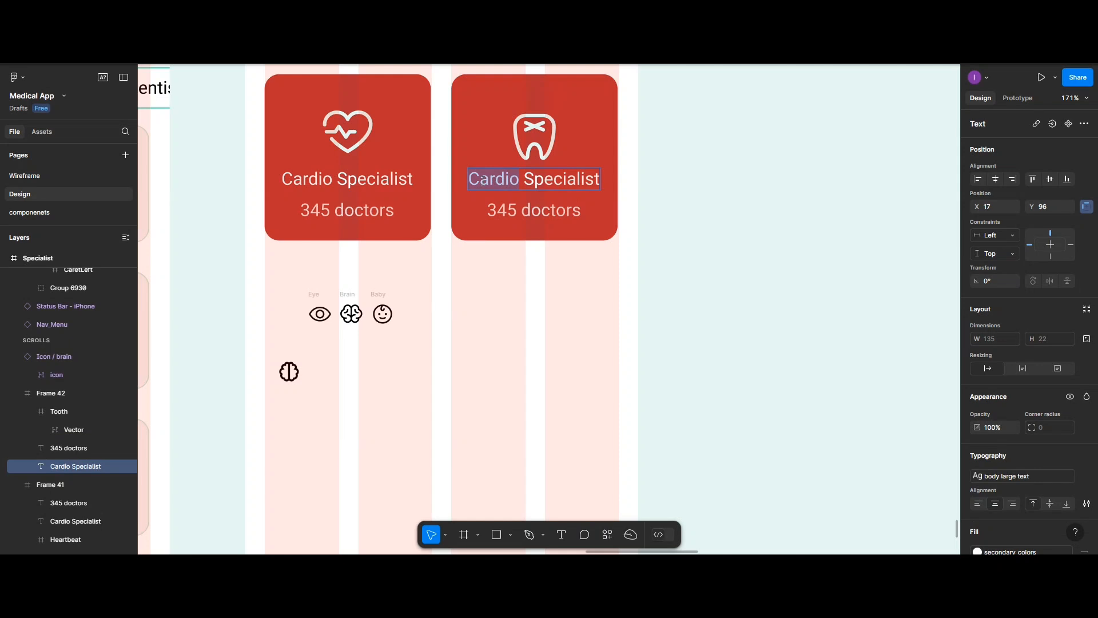
{"action": "type", "text": "Denta"}
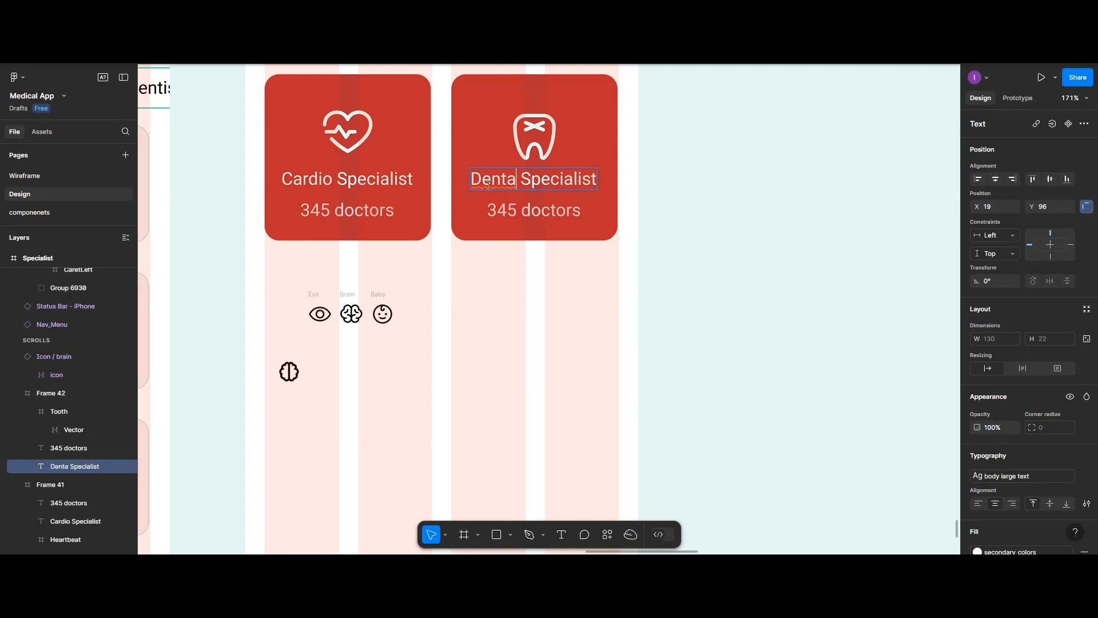
{"action": "type", "text": "l"}
- Change the doctor count on the Dental Specialist card to "565 doctors"
{"action": "left_click", "coordinate": [507, 214]}
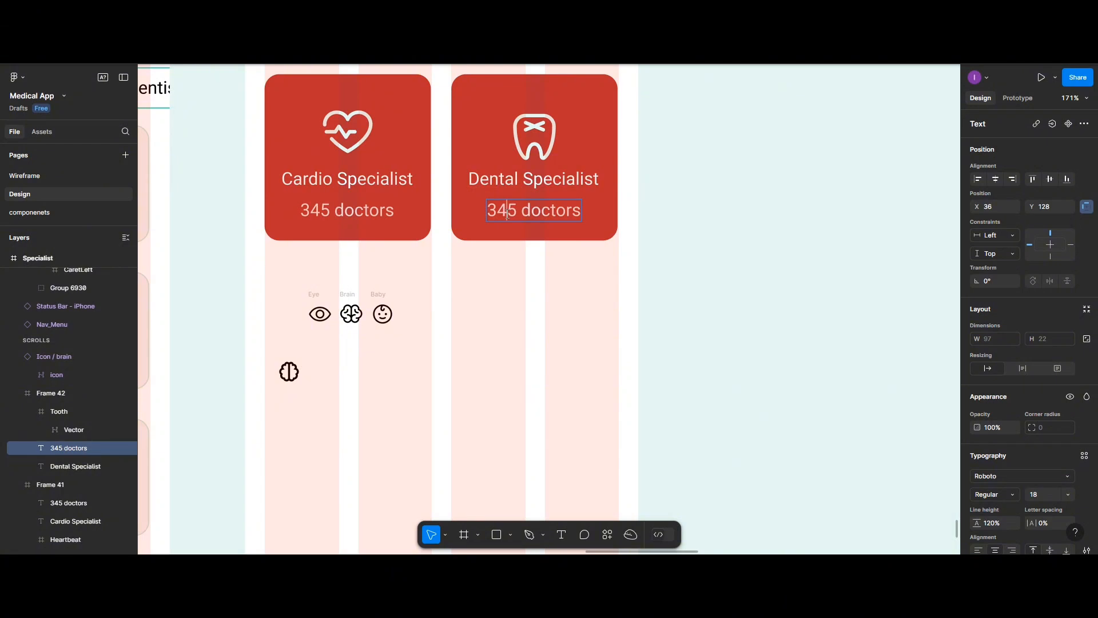
{"action": "key", "text": "BackSpace"}
{"action": "key", "text": "BackSpace"}
{"action": "type", "text": "56"}
{"action": "key", "text": "Escape"}
- Set the Dental Specialist card's fill to the blue page color 1408F5
{"action": "left_click", "coordinate": [483, 106]}
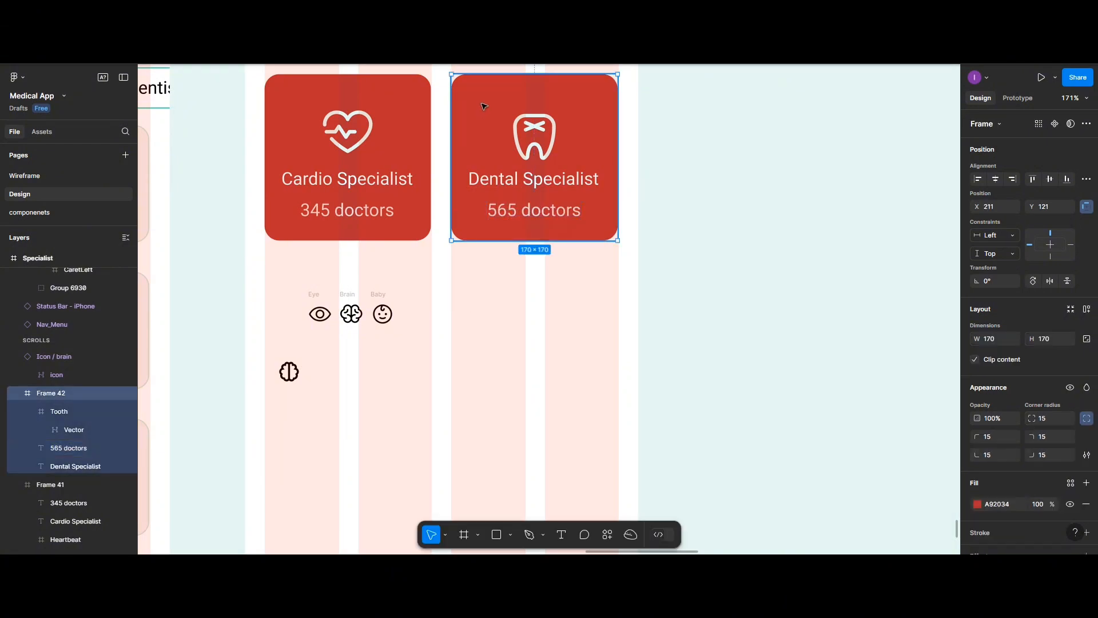
{"action": "left_click", "coordinate": [977, 504]}
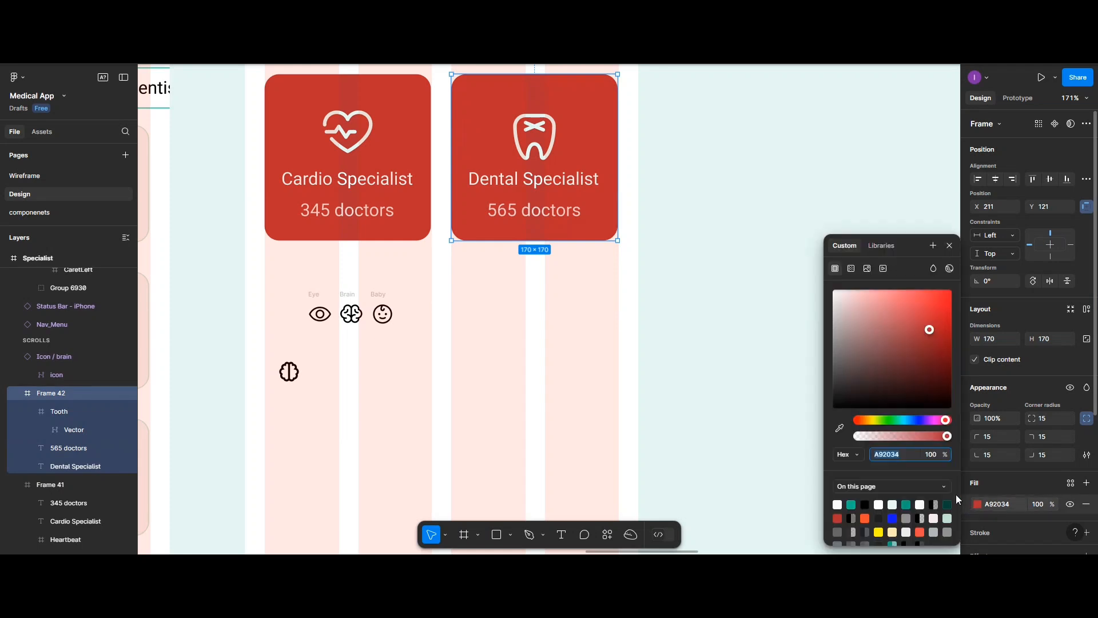
{"action": "left_click", "coordinate": [893, 518]}
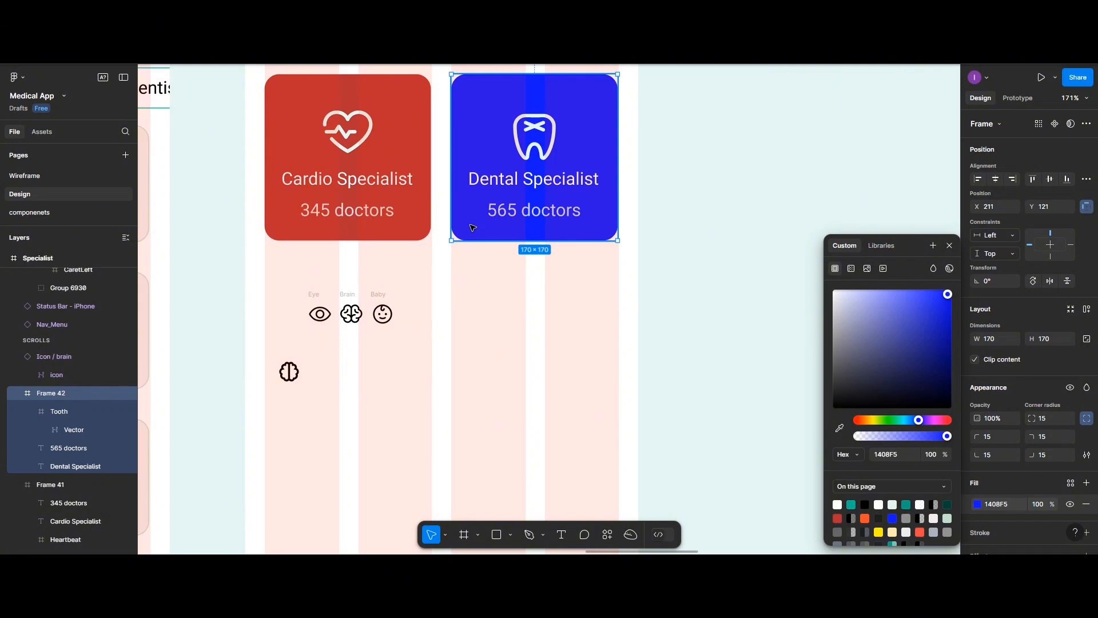
- Duplicate the blue Dental Specialist card directly below itself at about Y 333 and delete the copy's tooth icon
{"action": "left_click_drag", "start_coordinate": [472, 228], "coordinate": [470, 434]}
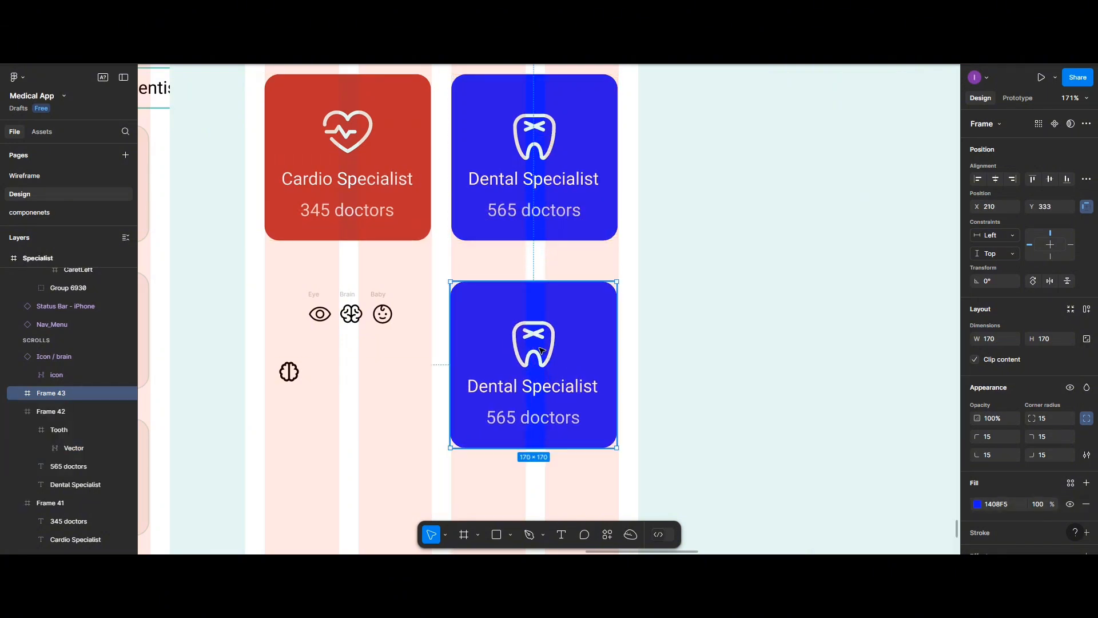
{"action": "left_click", "coordinate": [542, 350]}
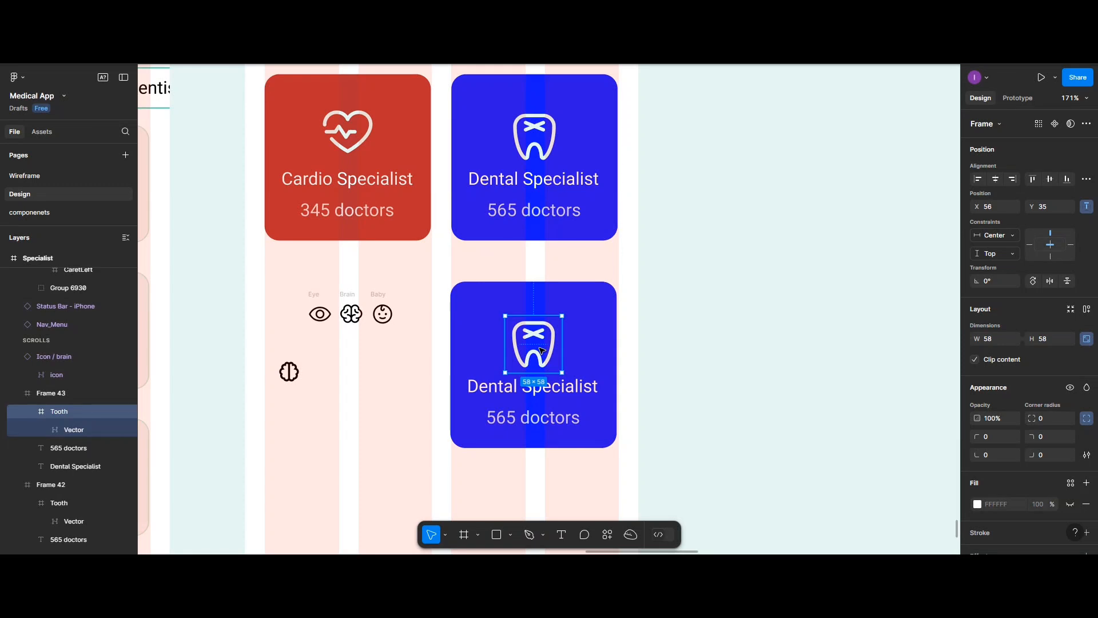
{"action": "key", "text": "Delete"}
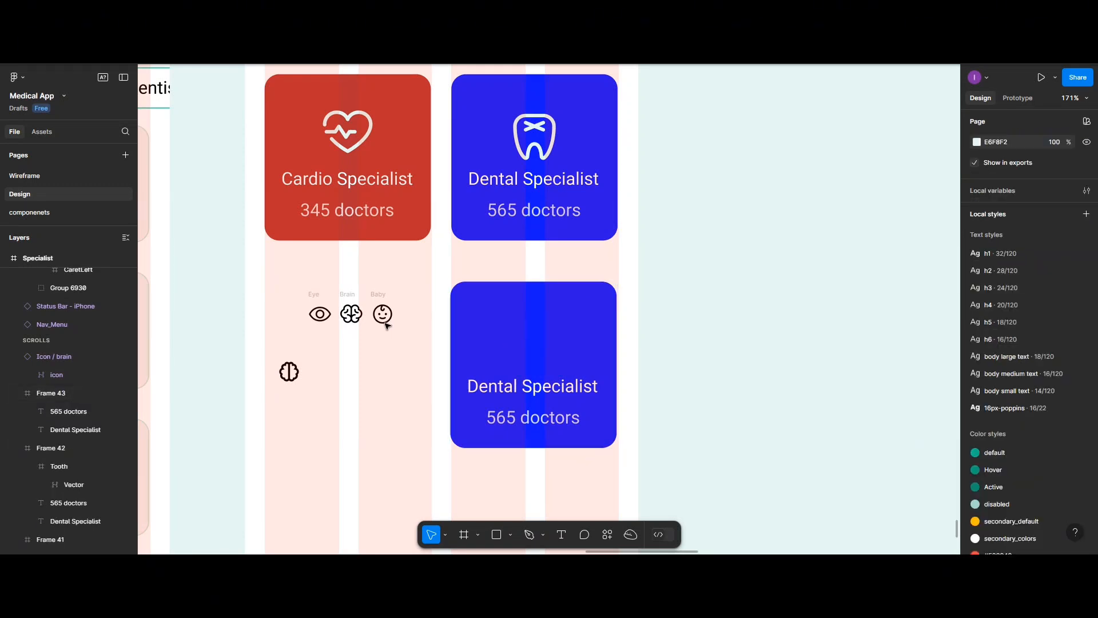
- Place the Brain icon frame inside the lower blue card, centered above its label, at a size of 58 × 58
{"action": "left_click_drag", "start_coordinate": [348, 314], "coordinate": [501, 340]}
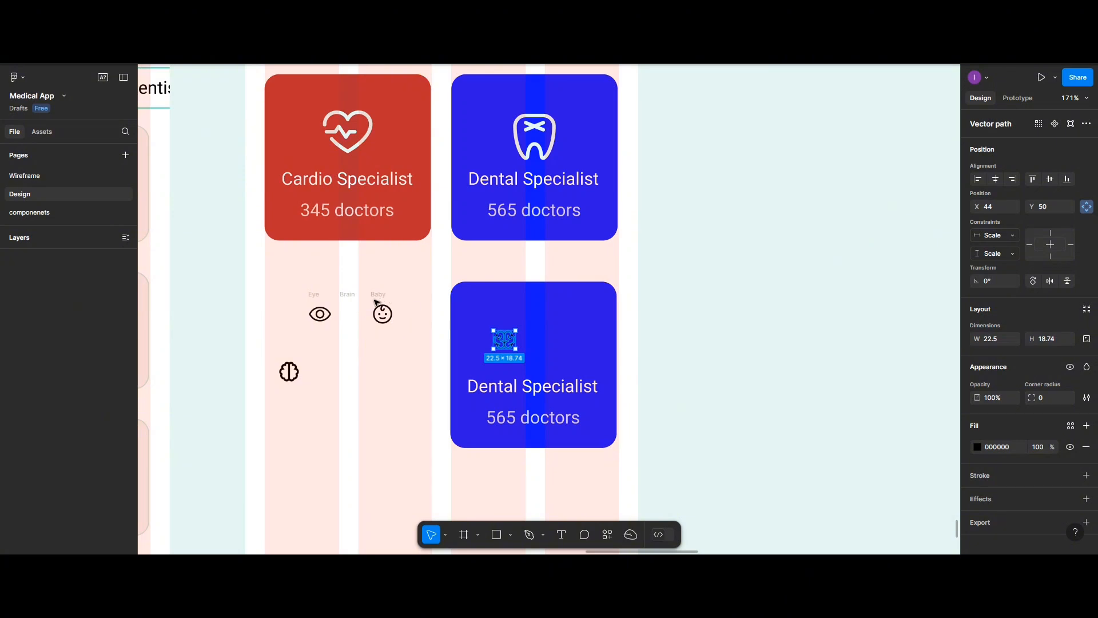
{"action": "key", "text": "ctrl+z"}
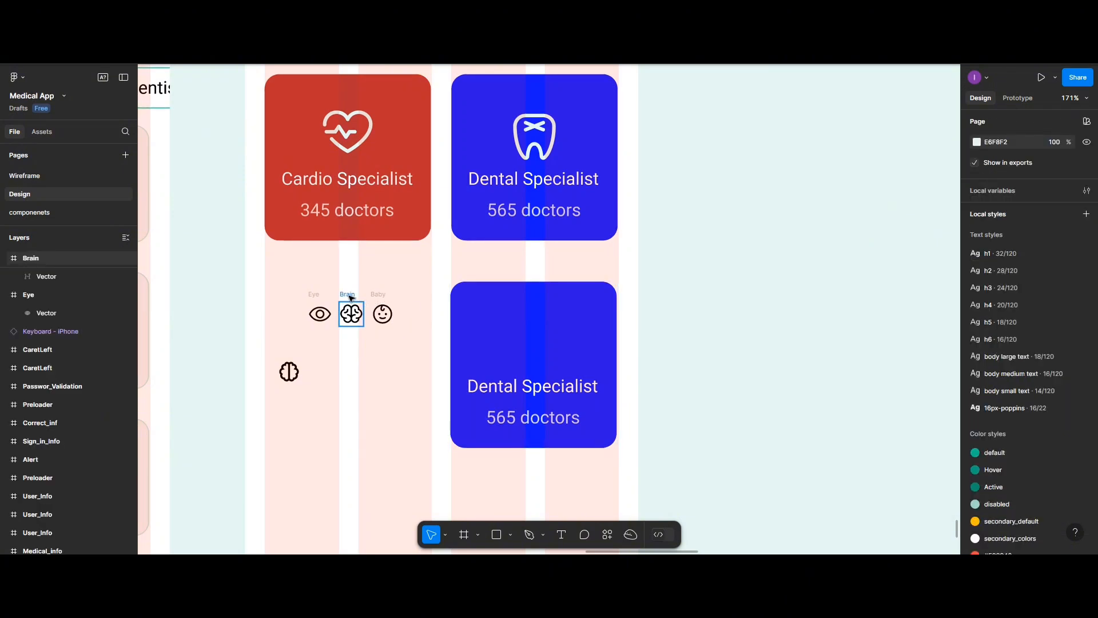
{"action": "left_click", "coordinate": [350, 295]}
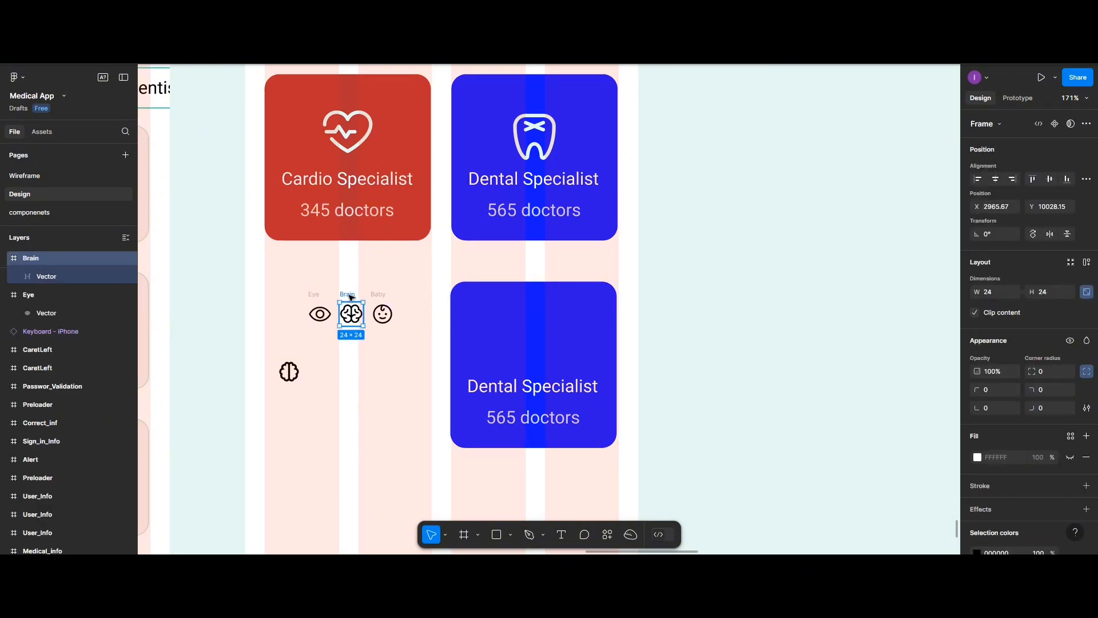
{"action": "left_click_drag", "start_coordinate": [351, 296], "coordinate": [546, 335]}
{"action": "left_click", "coordinate": [1000, 337]}
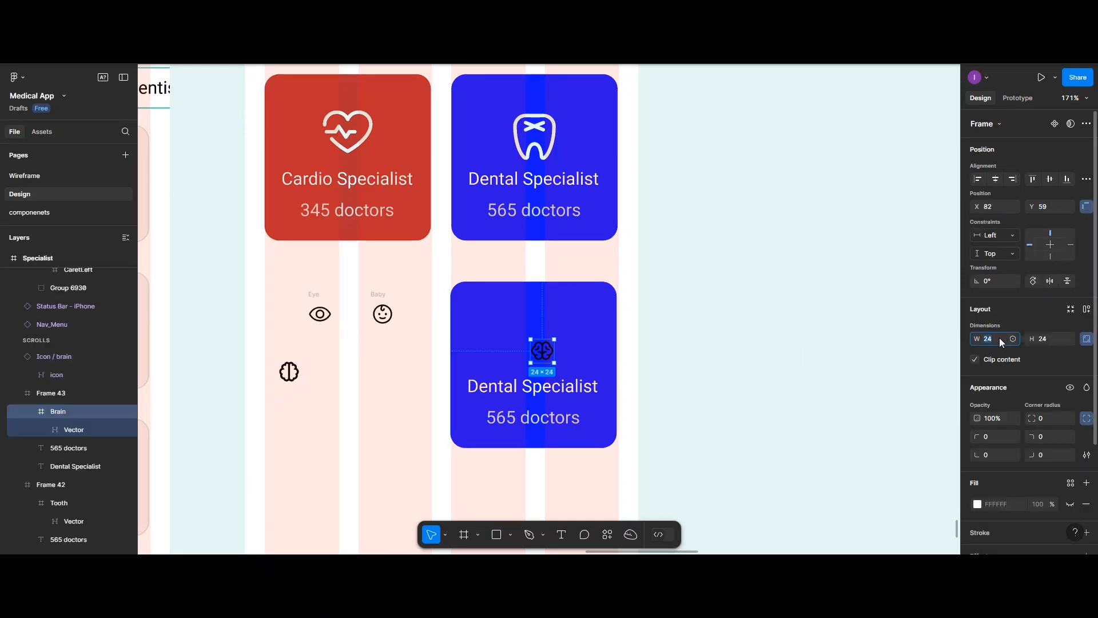
{"action": "type", "text": "58"}
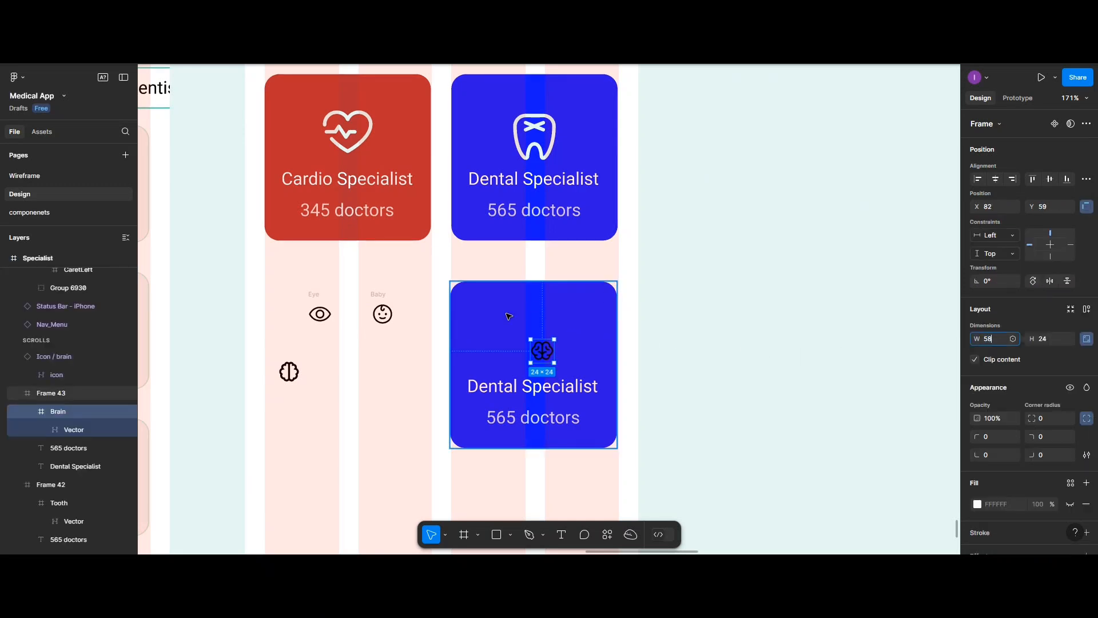
{"action": "left_click", "coordinate": [492, 323]}
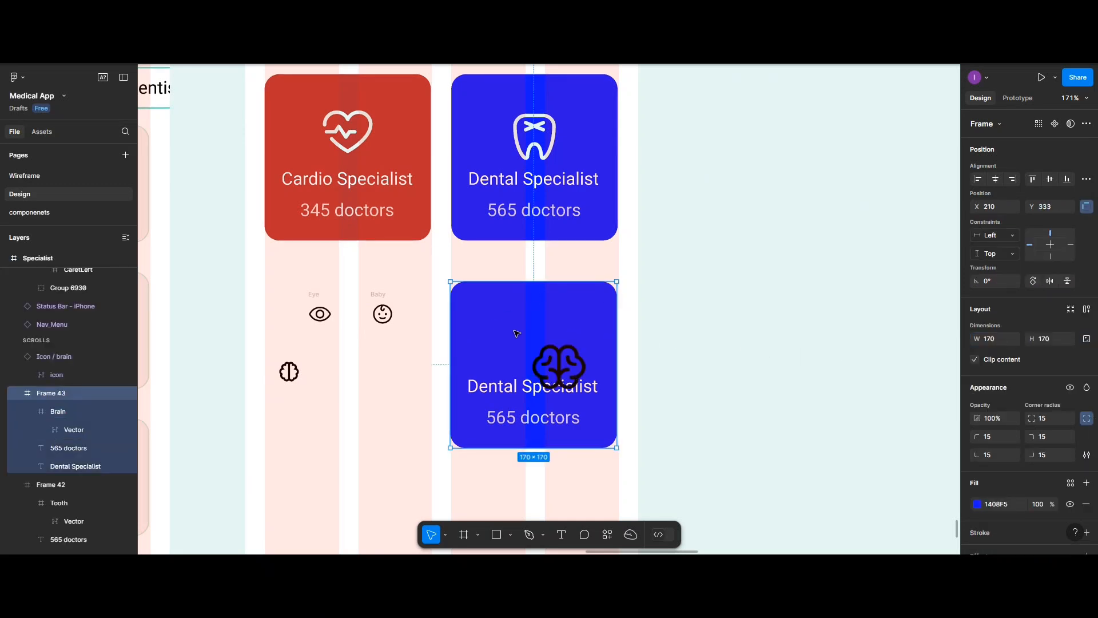
{"action": "left_click", "coordinate": [568, 361]}
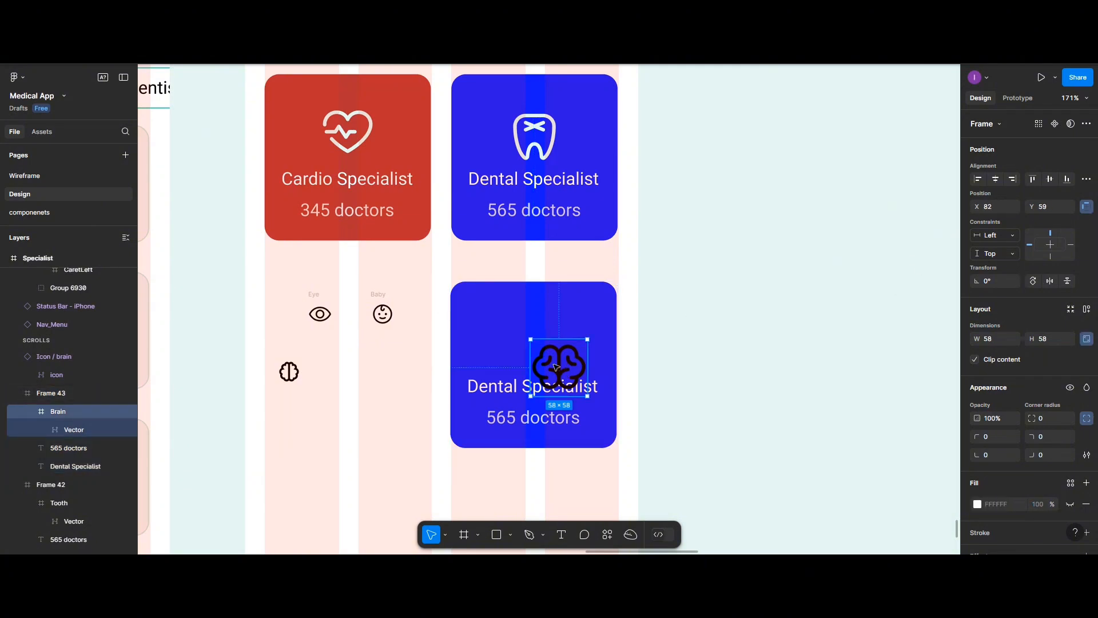
{"action": "left_click_drag", "start_coordinate": [556, 366], "coordinate": [534, 345]}
- Set the brain icon vector's fill to E6F8F2 and center it horizontally in its frame
{"action": "scroll", "coordinate": [984, 502], "scroll_direction": "down", "scroll_amount": 3}
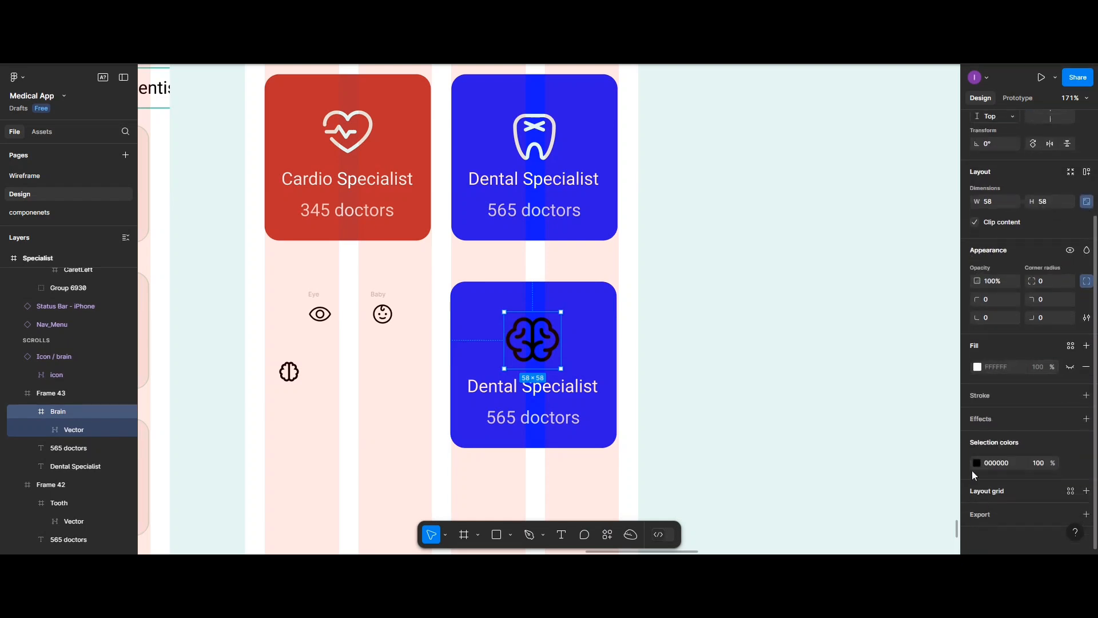
{"action": "left_click", "coordinate": [533, 359]}
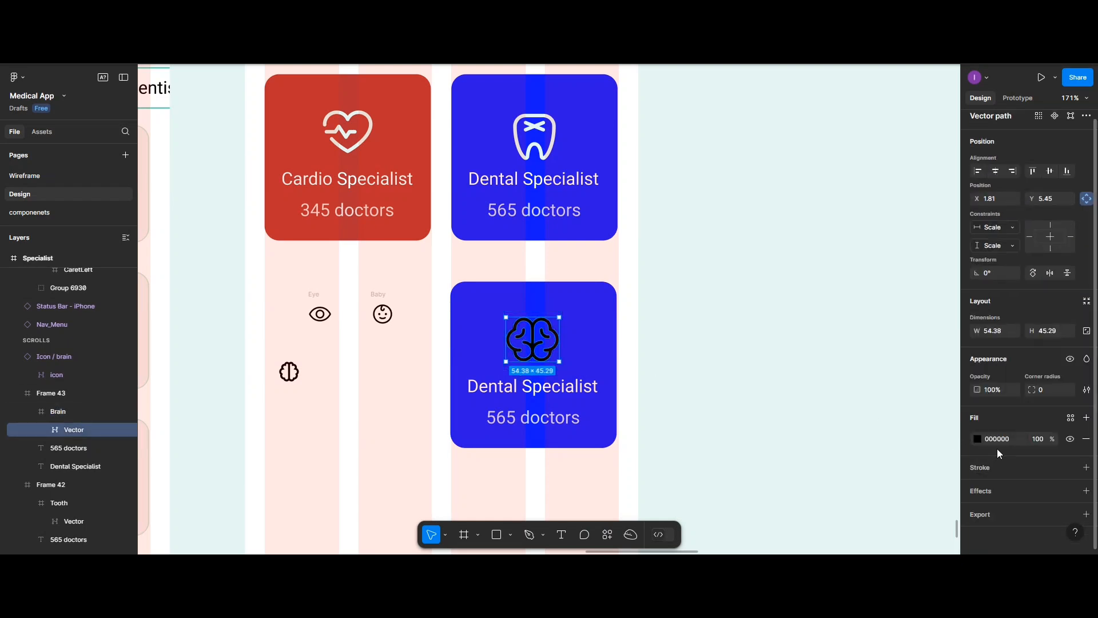
{"action": "left_click", "coordinate": [976, 439]}
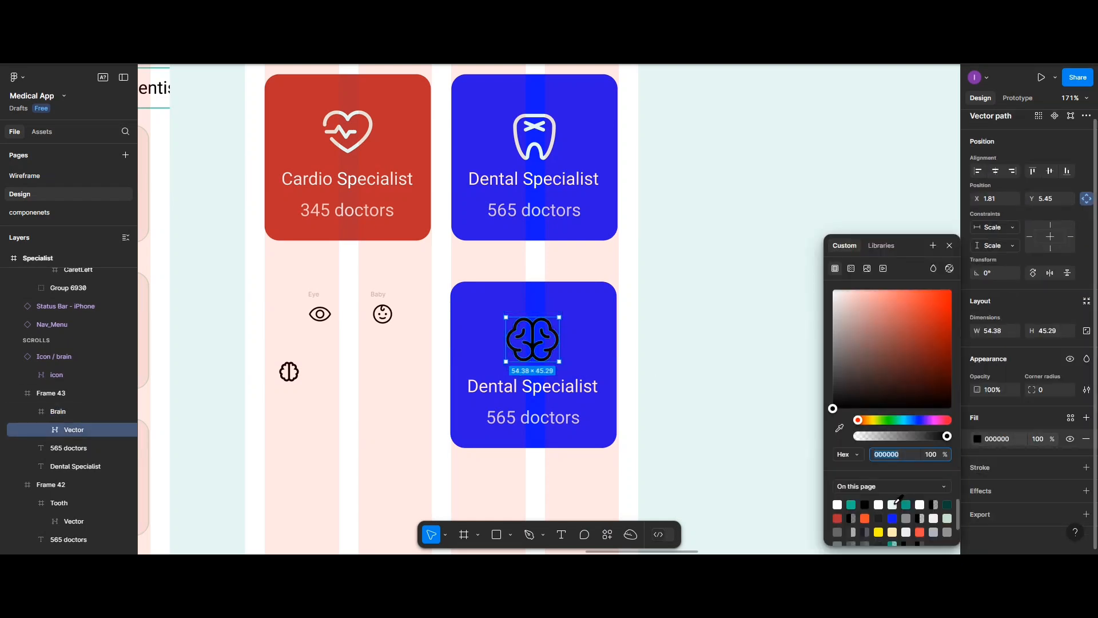
{"action": "left_click", "coordinate": [892, 504]}
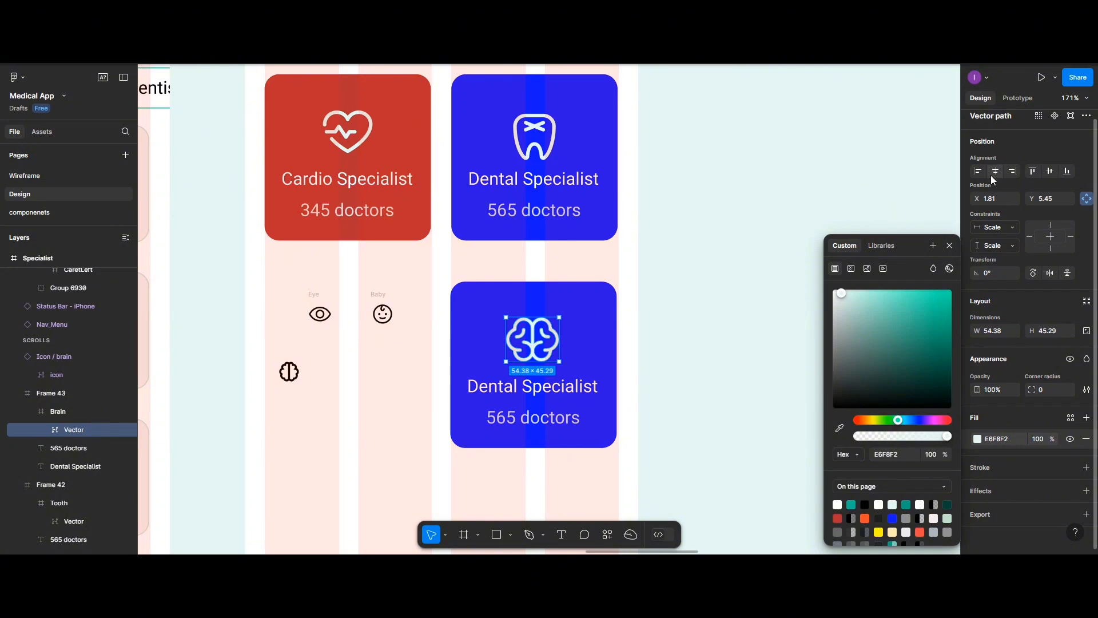
{"action": "left_click", "coordinate": [995, 170]}
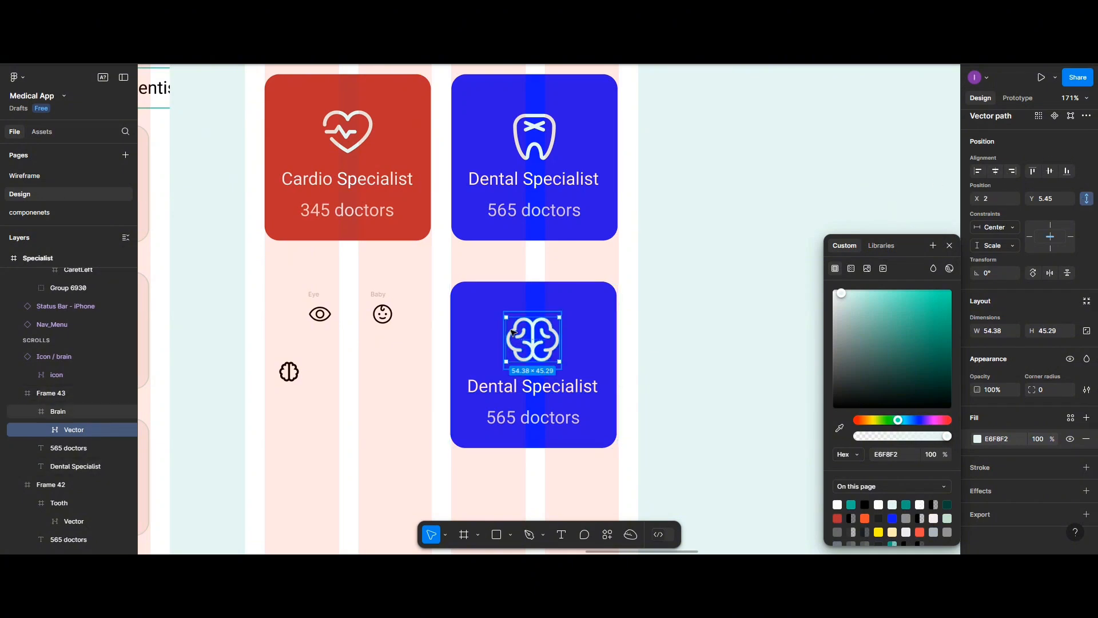
- Change the lower card's specialist label to "Brain Specialist" and center the label horizontally in the card
{"action": "left_click", "coordinate": [513, 386]}
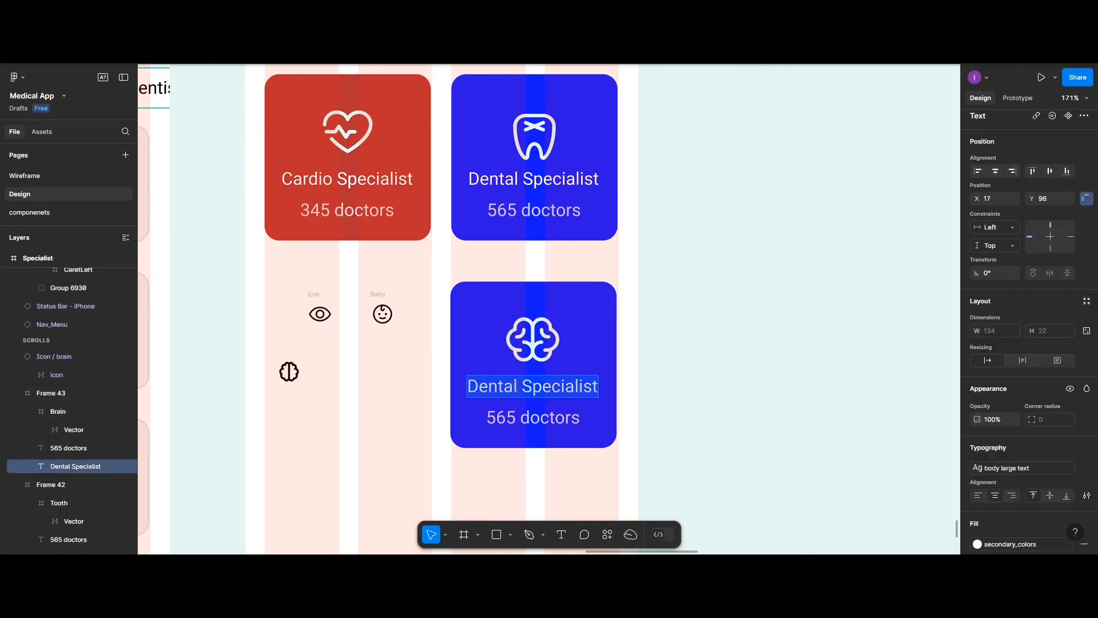
{"action": "left_click", "coordinate": [515, 387]}
{"action": "left_click_drag", "start_coordinate": [516, 385], "coordinate": [464, 388]}
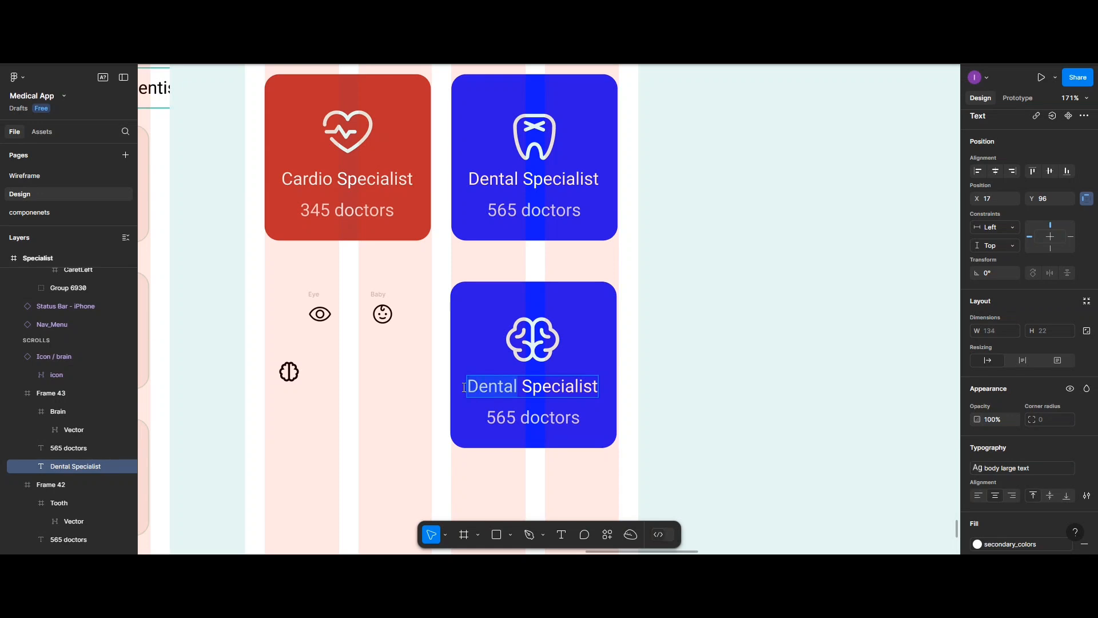
{"action": "type", "text": "Brain"}
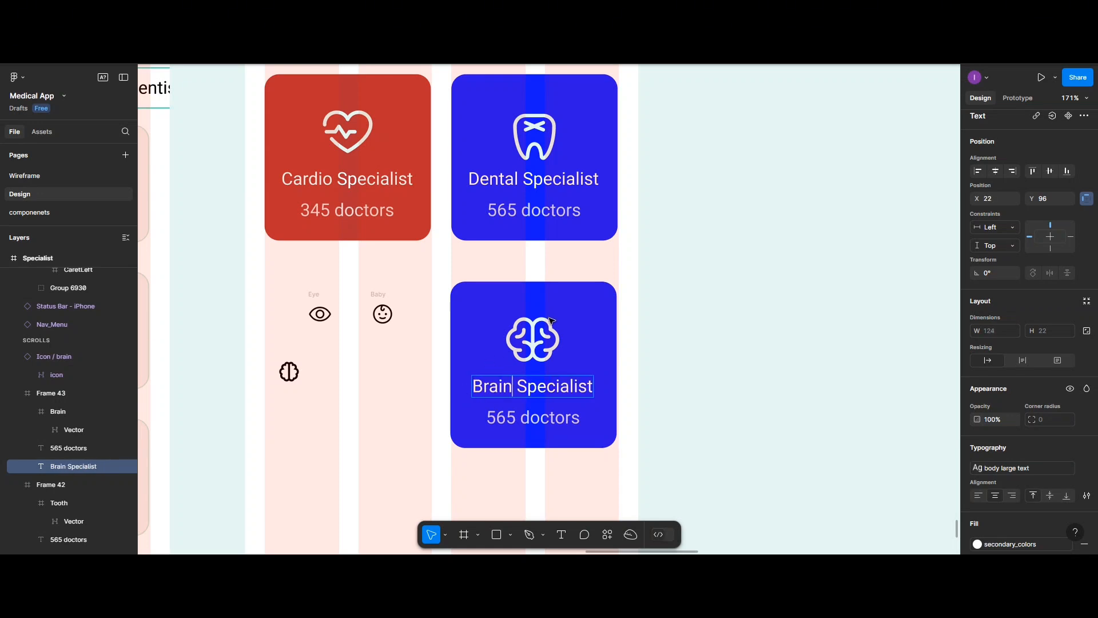
{"action": "key", "text": "Escape"}
{"action": "left_click", "coordinate": [995, 171]}
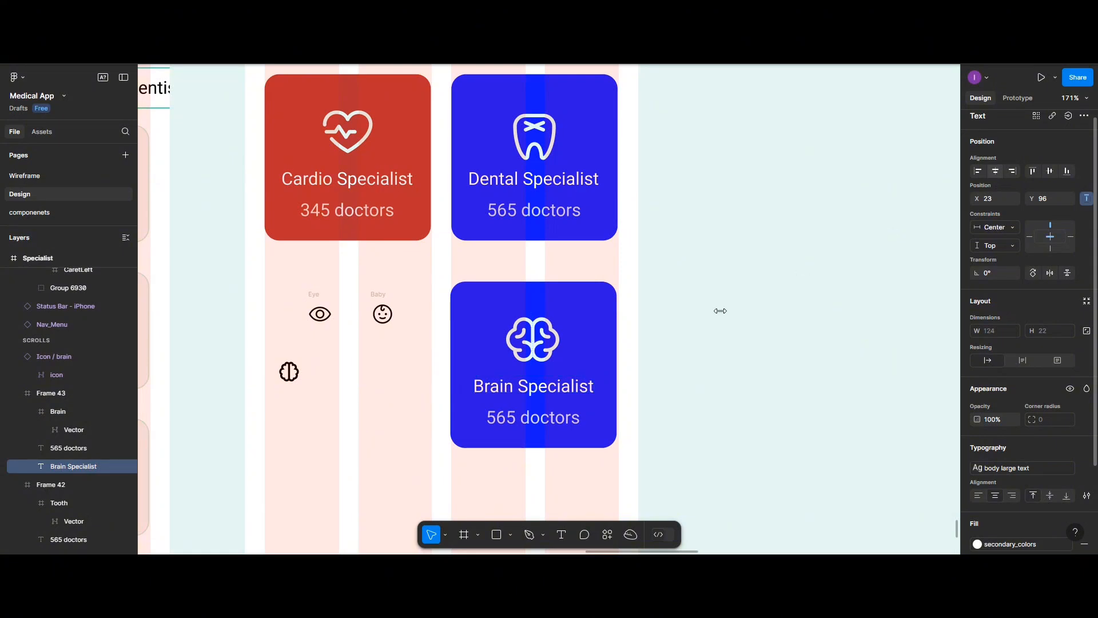
- Change the doctor count on the Brain Specialist card to "290 doctors"
{"action": "double_click", "coordinate": [514, 419]}
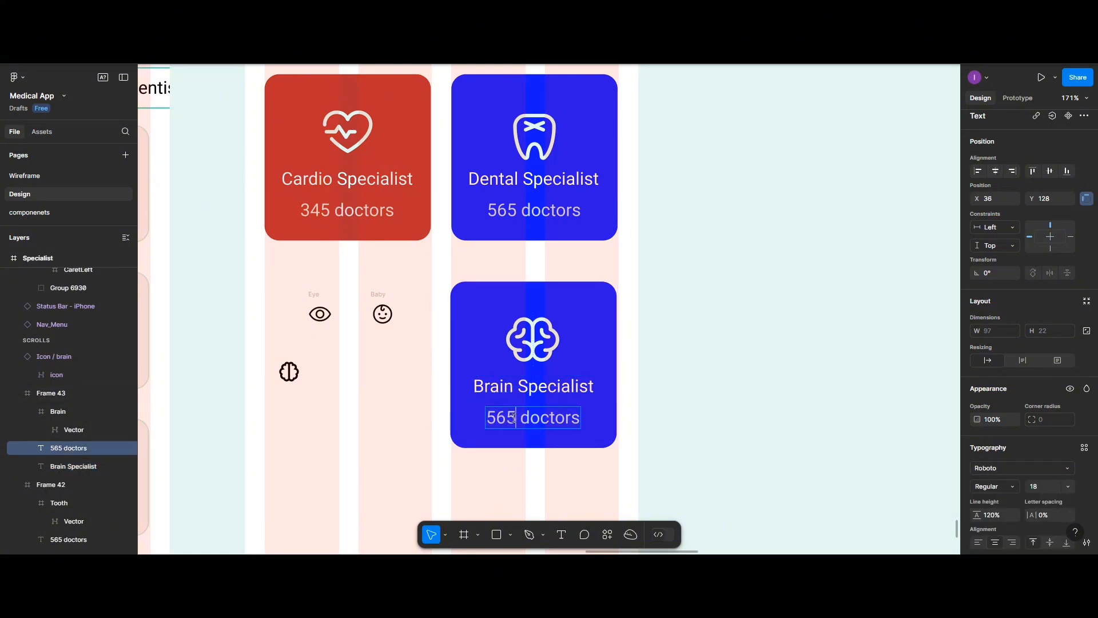
{"action": "key", "text": "BackSpace"}
{"action": "key", "text": "BackSpace"}
{"action": "key", "text": "BackSpace"}
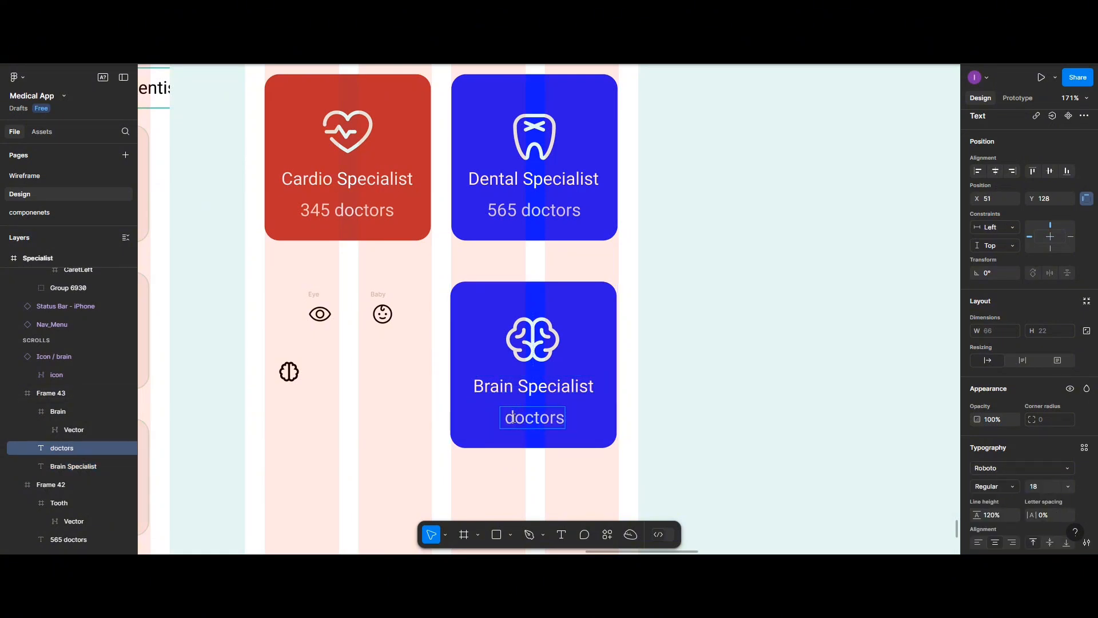
{"action": "type", "text": "290"}
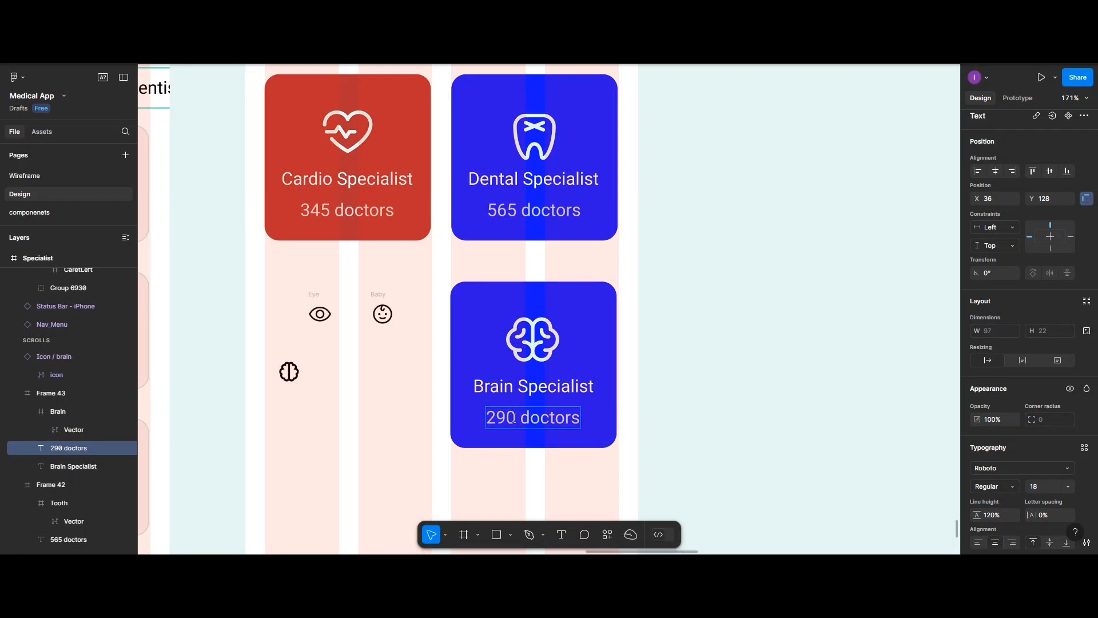
{"action": "key", "text": "Escape"}
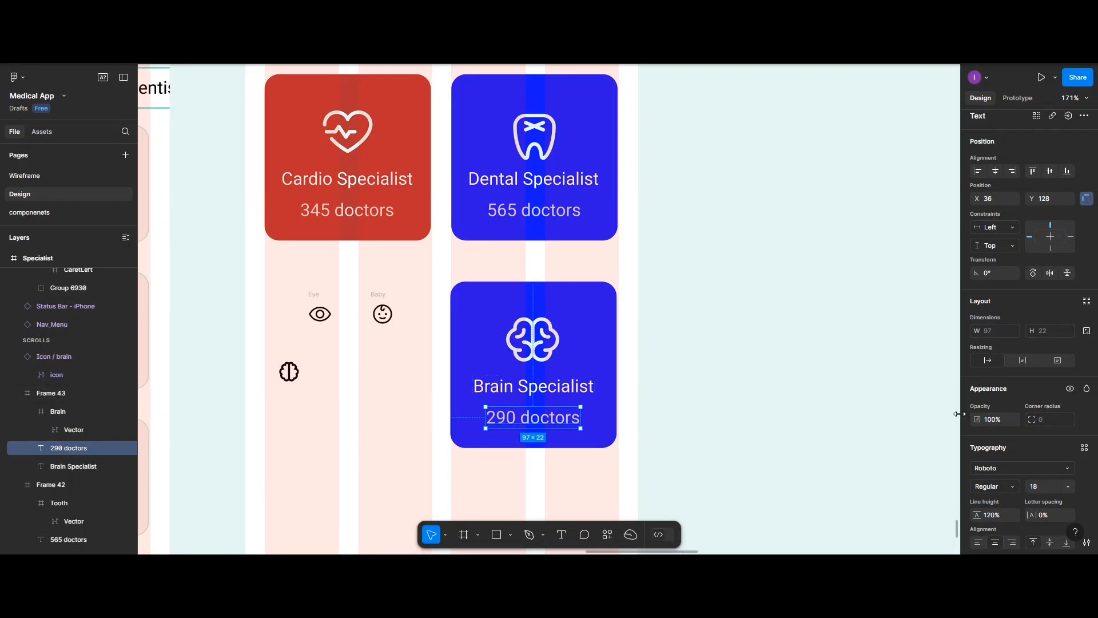
- Set the Brain Specialist card's fill to the library color default_green
{"action": "scroll", "coordinate": [965, 435], "scroll_direction": "down", "scroll_amount": 3}
{"action": "scroll", "coordinate": [976, 436], "scroll_direction": "up", "scroll_amount": 4}
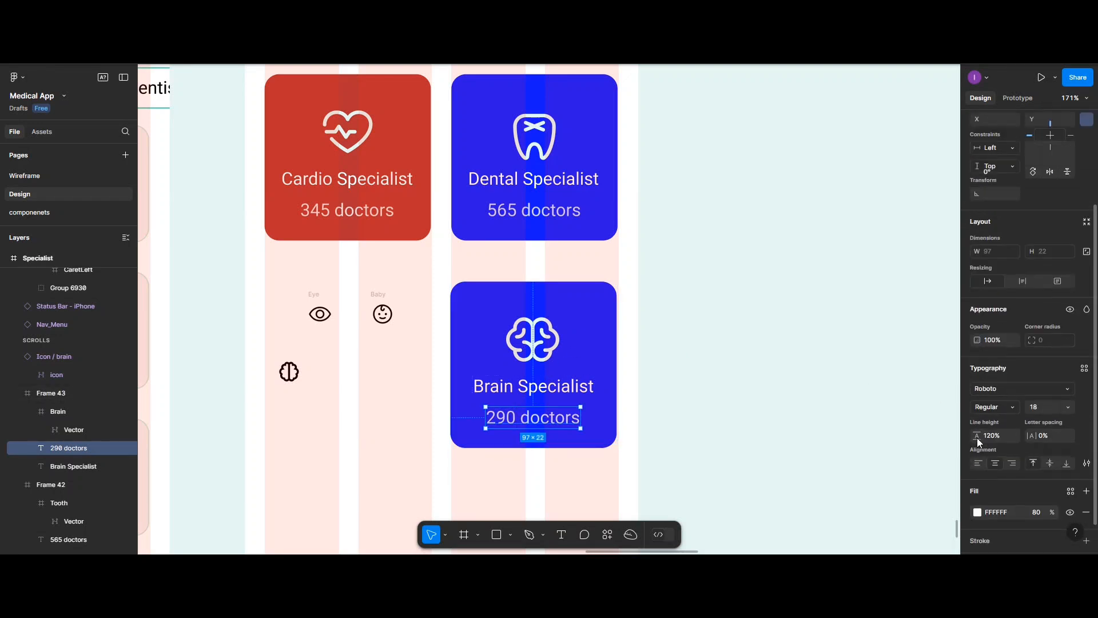
{"action": "scroll", "coordinate": [977, 435], "scroll_direction": "down", "scroll_amount": 3}
{"action": "key", "text": "Escape"}
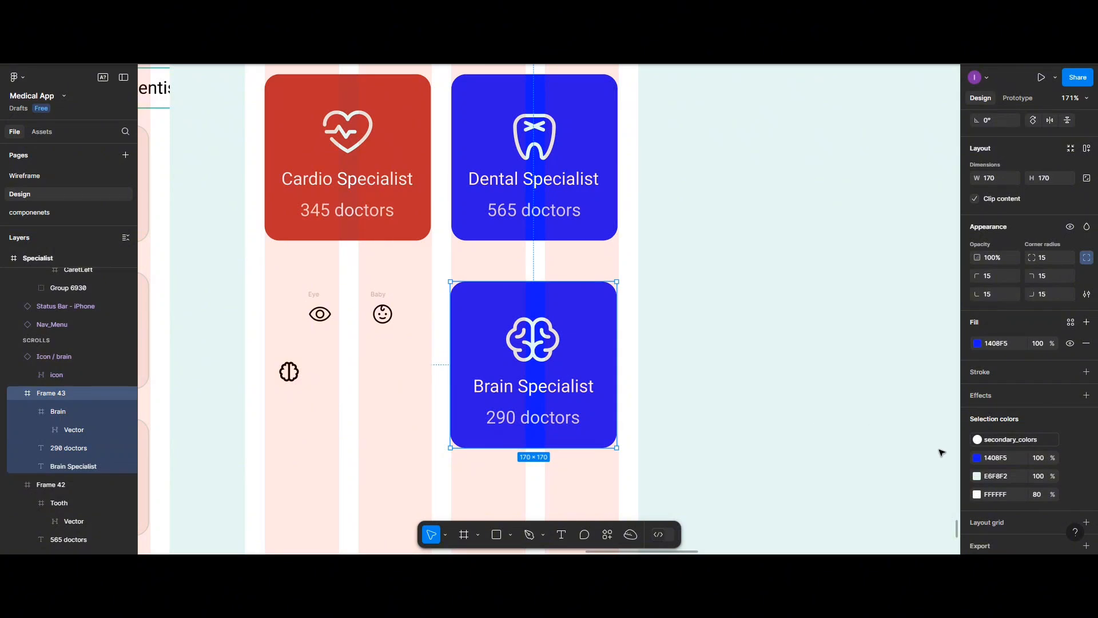
{"action": "left_click", "coordinate": [977, 458]}
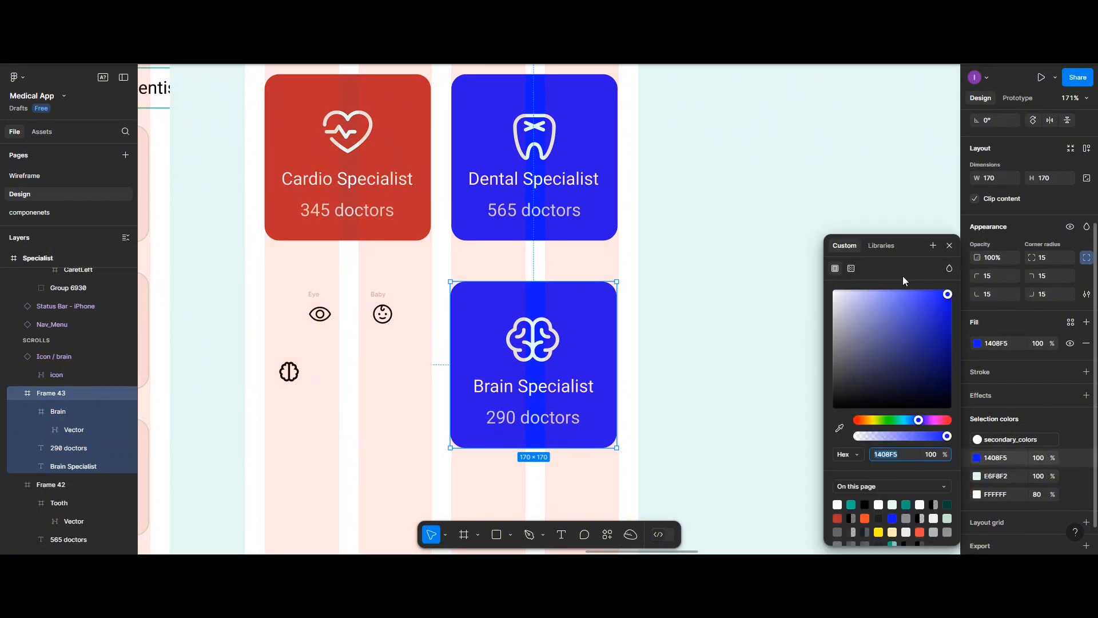
{"action": "left_click", "coordinate": [884, 245]}
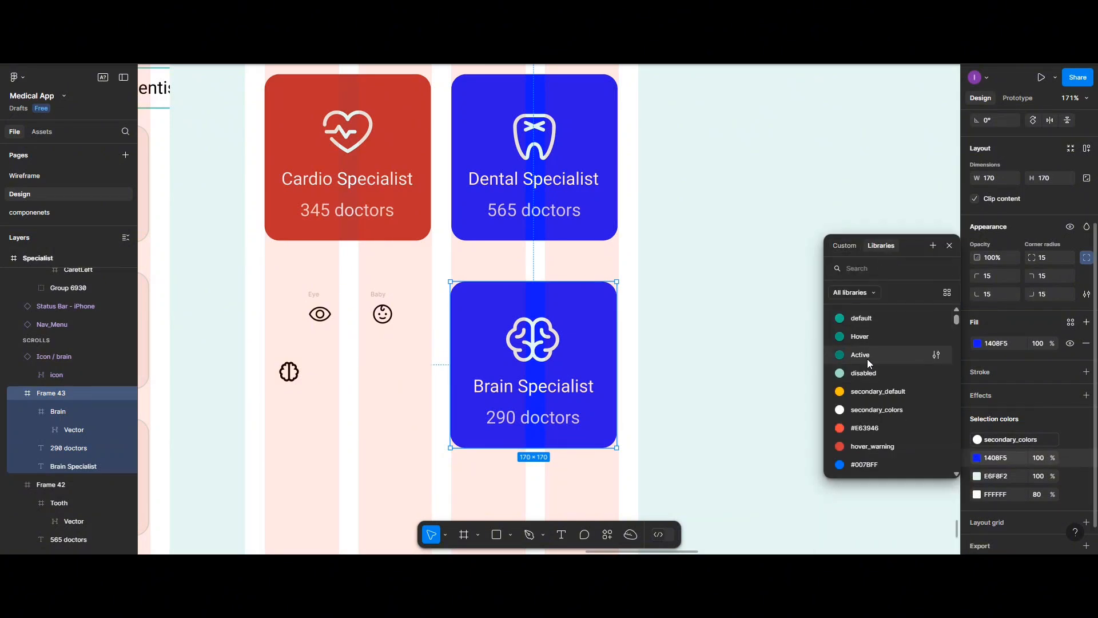
{"action": "left_click", "coordinate": [859, 379]}
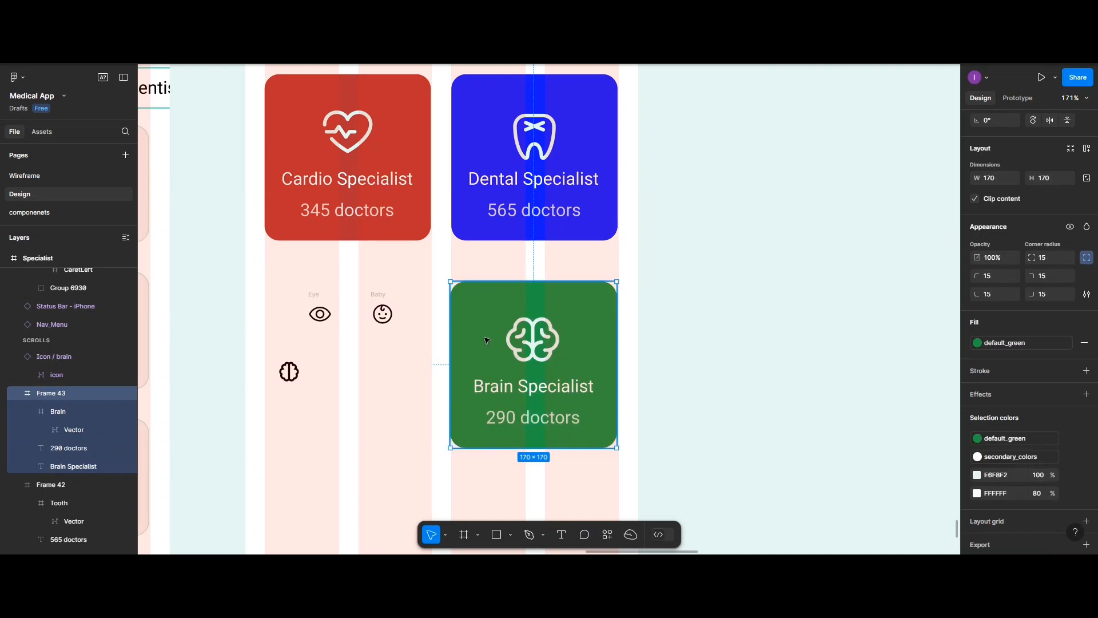
- Duplicate the green Brain Specialist card into the first column below the Cardio card and delete the loose 24 × 24 brain icon
{"action": "scroll", "coordinate": [536, 343], "scroll_direction": "down", "scroll_amount": 3}
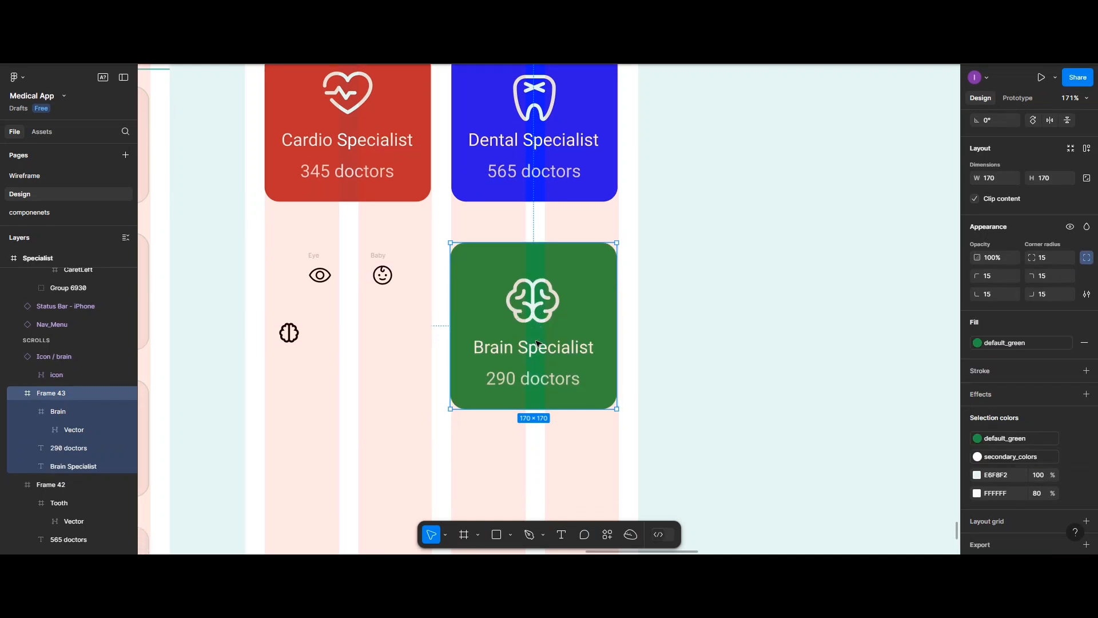
{"action": "scroll", "coordinate": [537, 343], "scroll_direction": "down", "scroll_amount": 2}
{"action": "left_click_drag", "start_coordinate": [516, 283], "coordinate": [308, 440]}
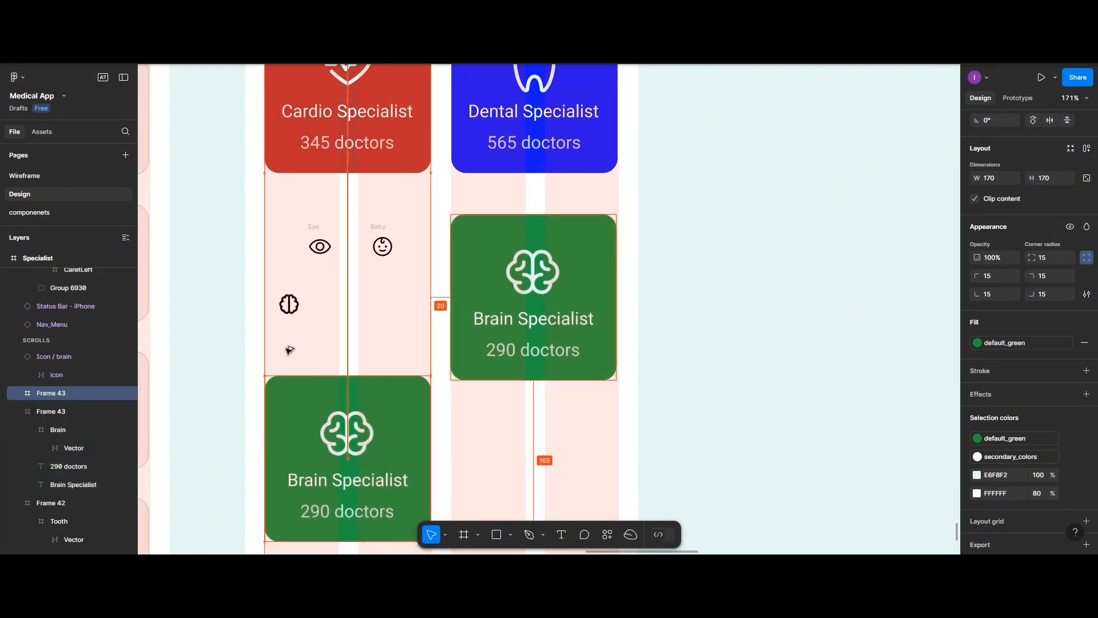
{"action": "left_click", "coordinate": [288, 310]}
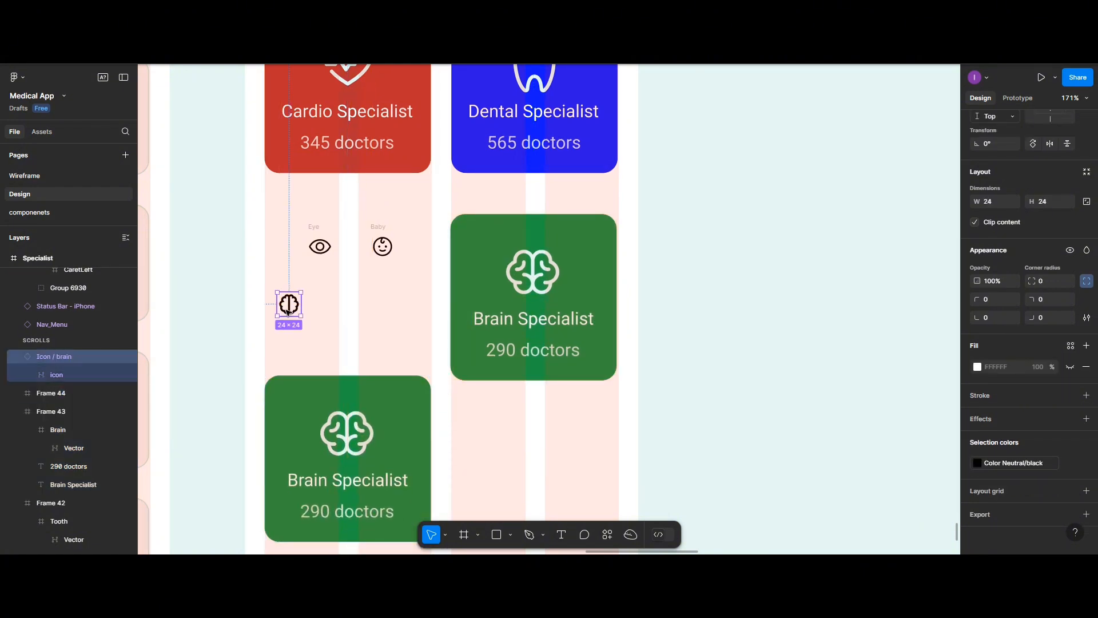
{"action": "key", "text": "Delete"}
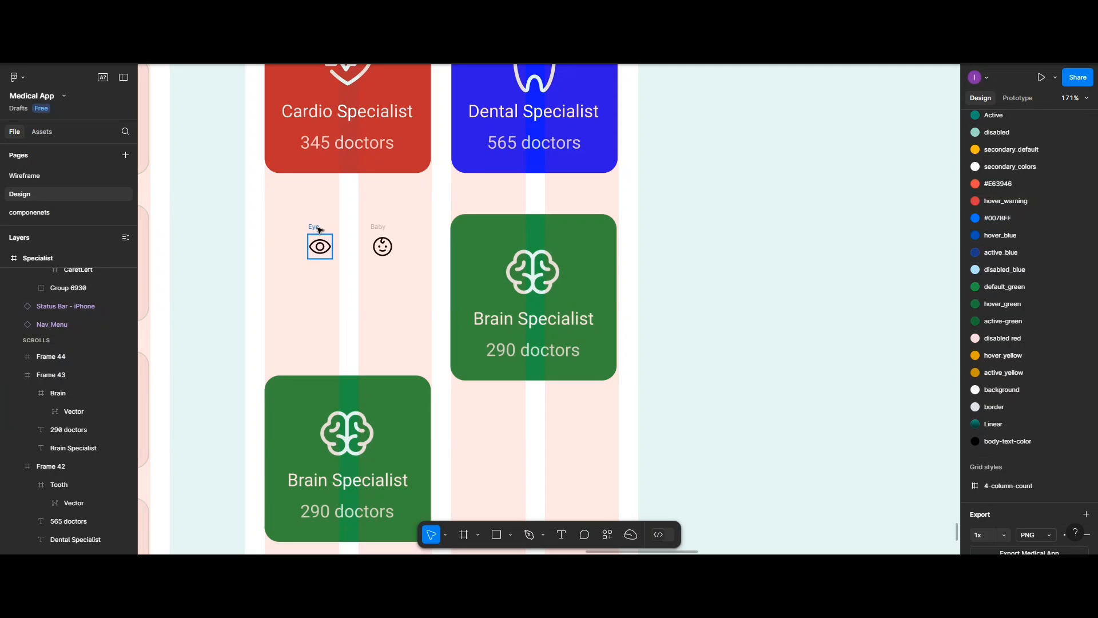
- Resize the Eye icon frame to 58 × 58, move it into the duplicated green card and delete that card's brain icon
{"action": "left_click", "coordinate": [319, 231]}
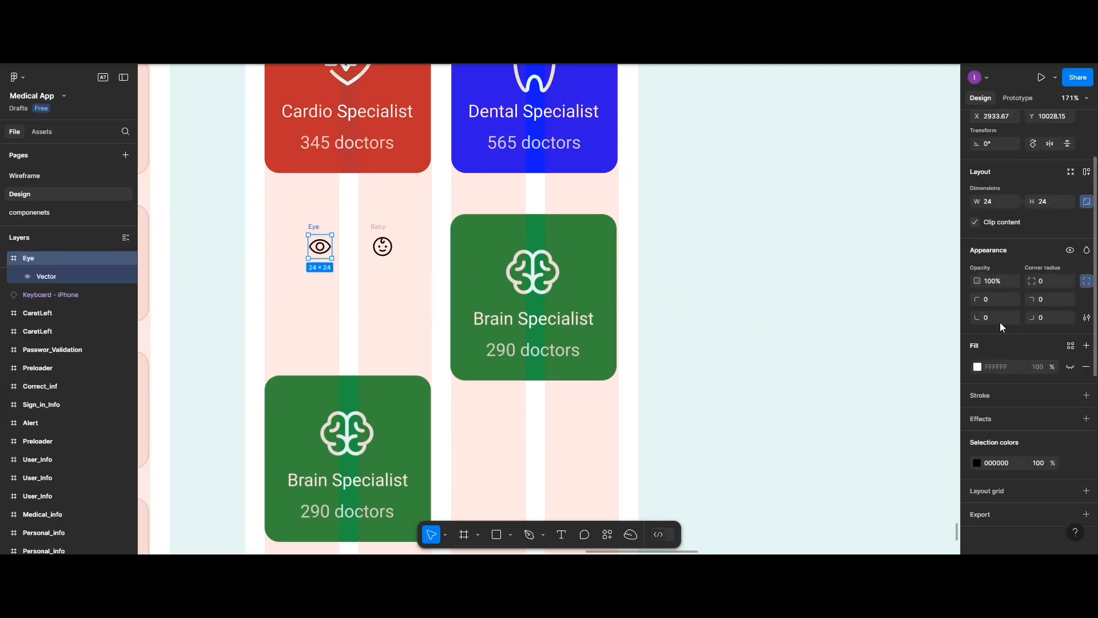
{"action": "left_click", "coordinate": [995, 207]}
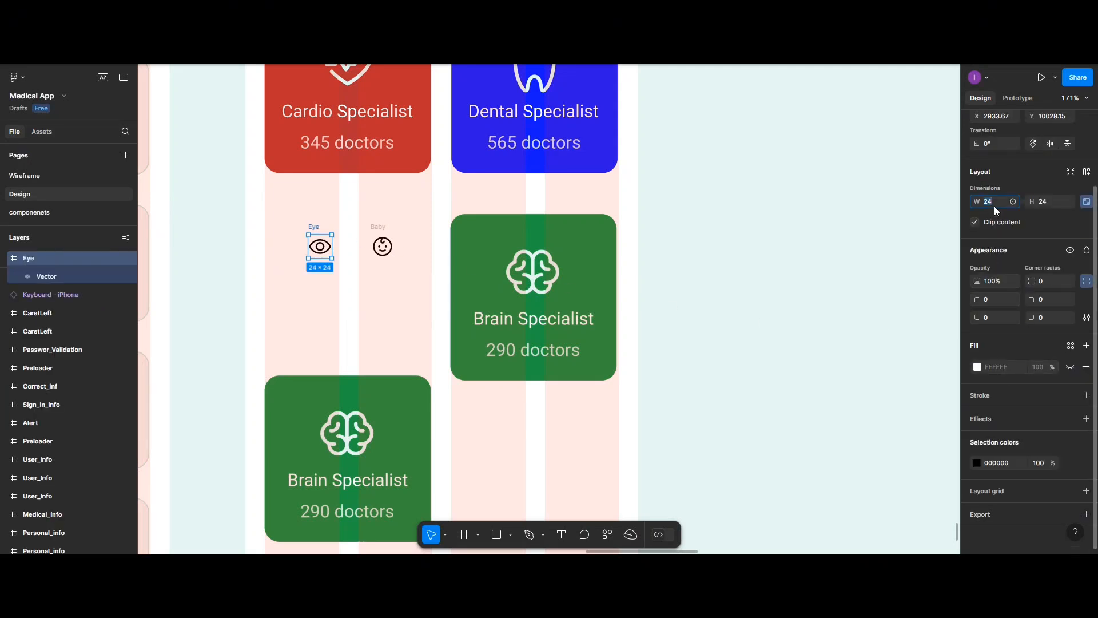
{"action": "type", "text": "56"}
{"action": "left_click", "coordinate": [297, 238]}
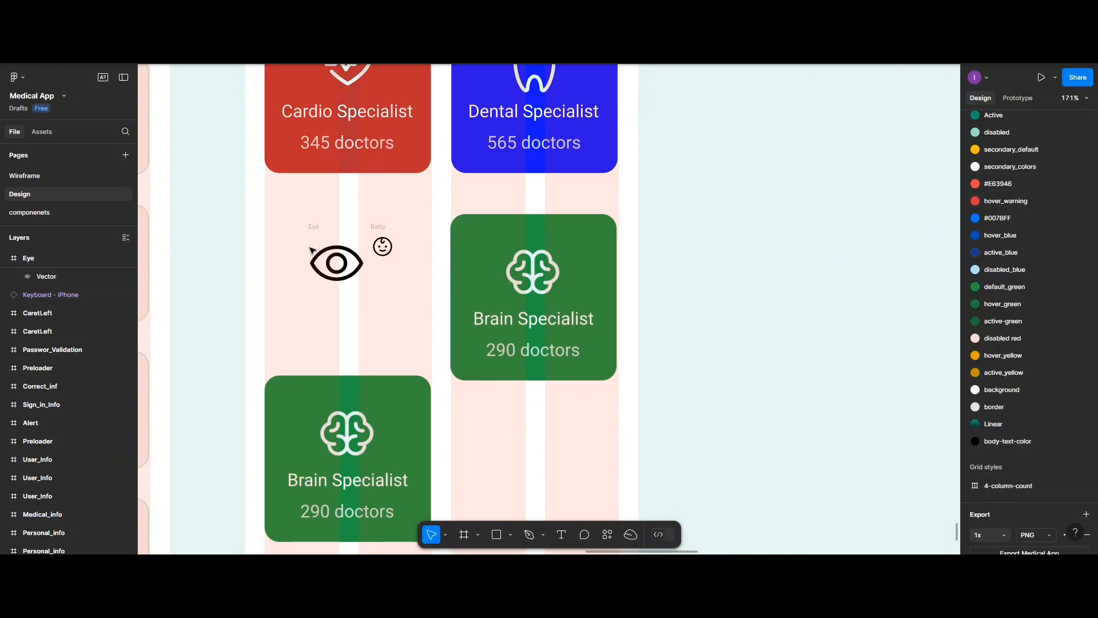
{"action": "left_click", "coordinate": [313, 252]}
{"action": "left_click_drag", "start_coordinate": [312, 254], "coordinate": [297, 416]}
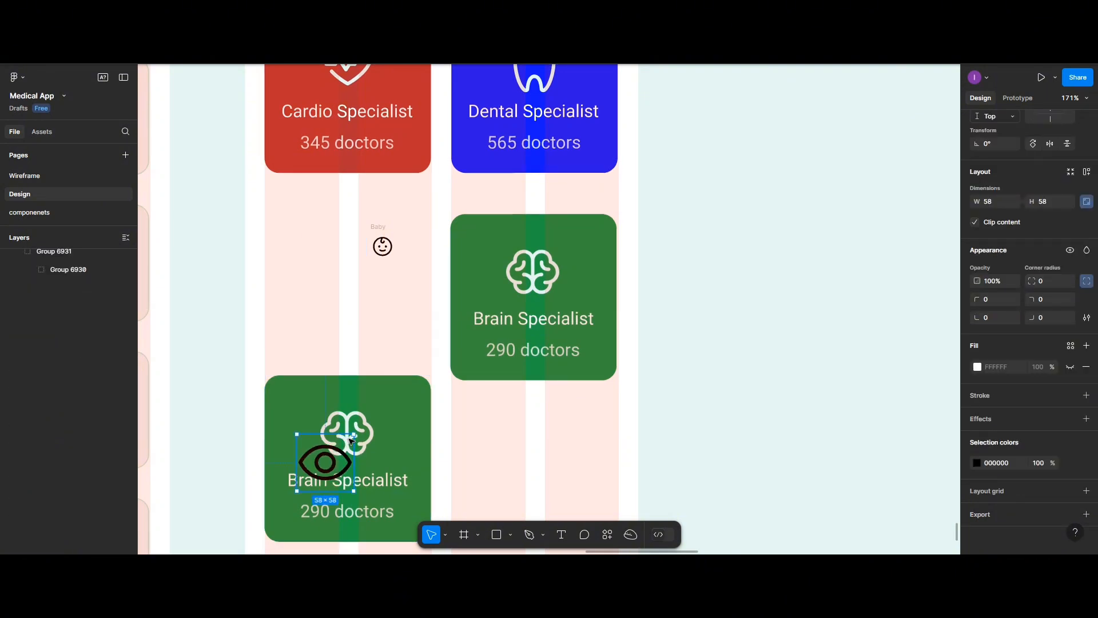
{"action": "left_click", "coordinate": [364, 423]}
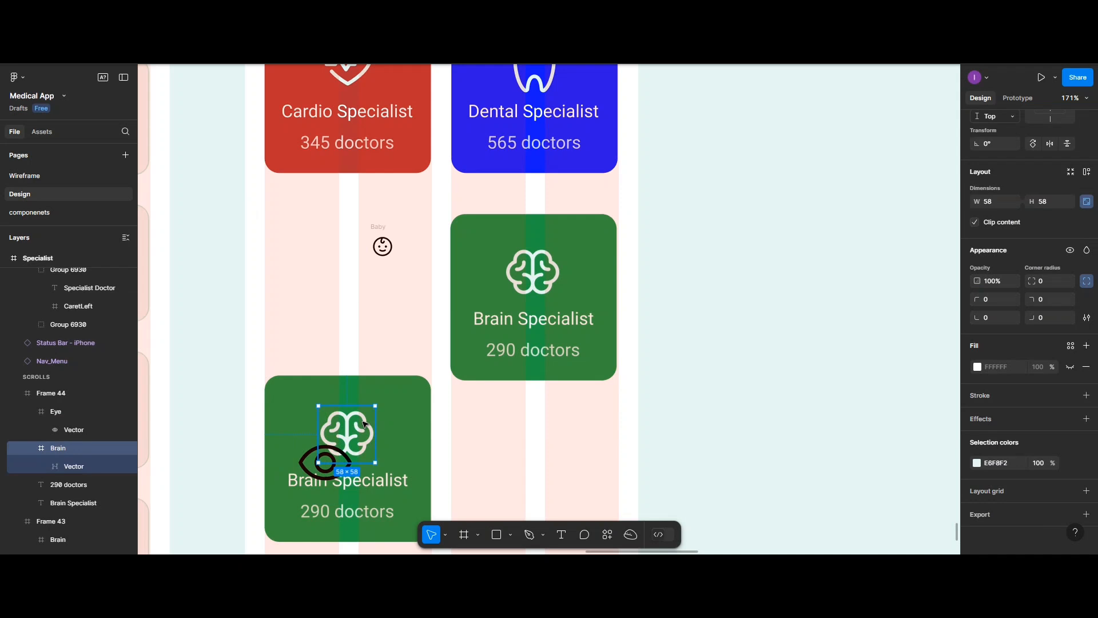
{"action": "key", "text": "Delete"}
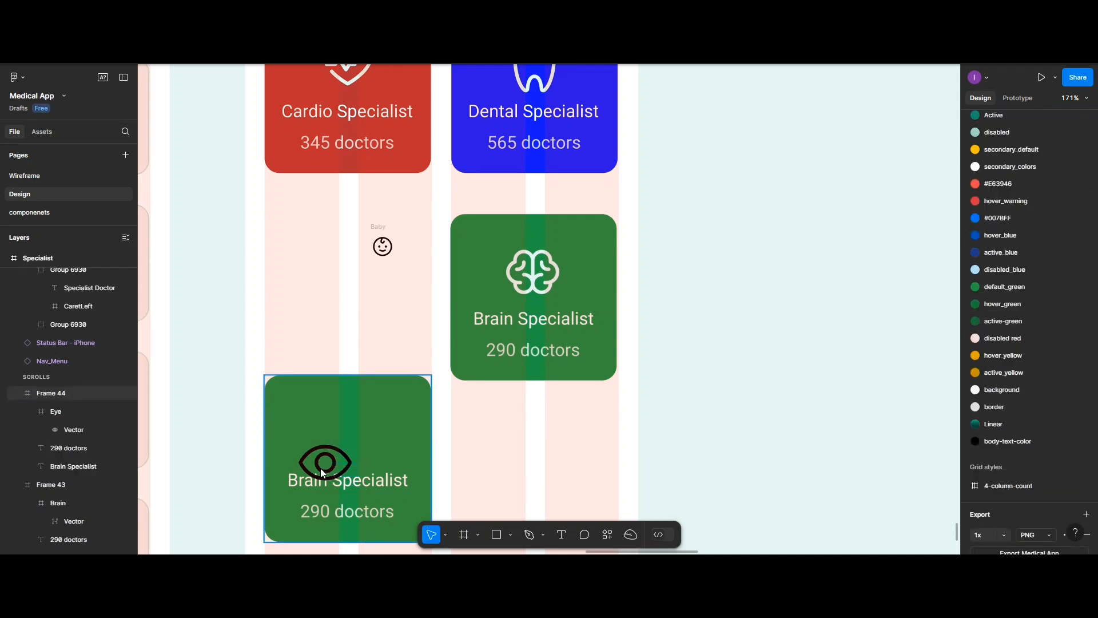
- Center the Eye icon above the duplicated card's label and set its color to E6F8F2
{"action": "left_click", "coordinate": [319, 458]}
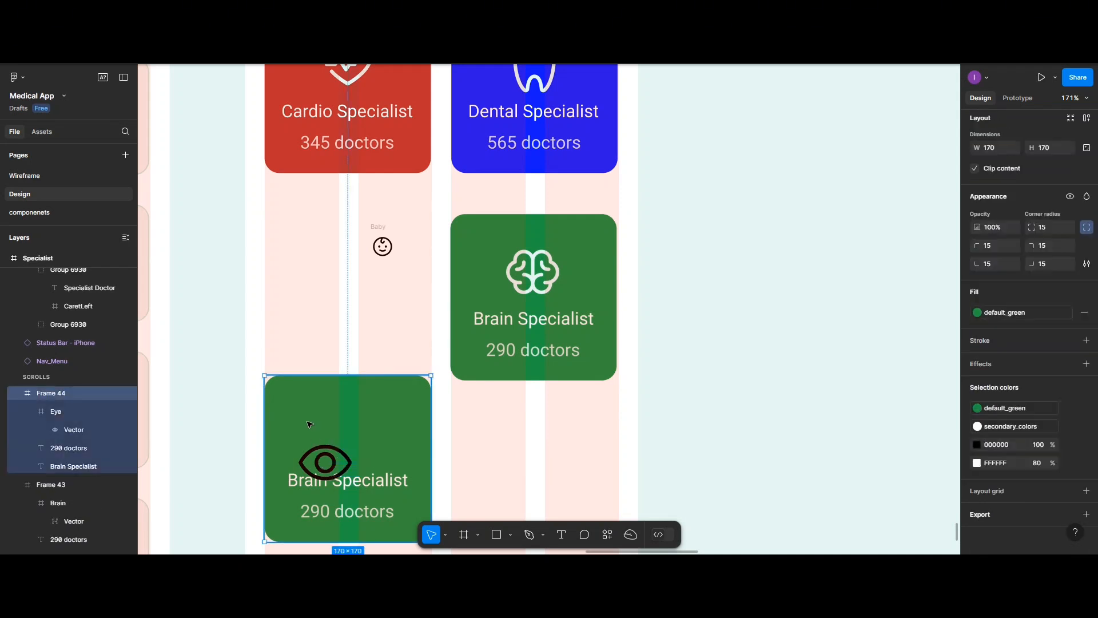
{"action": "left_click", "coordinate": [319, 460]}
{"action": "left_click_drag", "start_coordinate": [329, 446], "coordinate": [353, 411]}
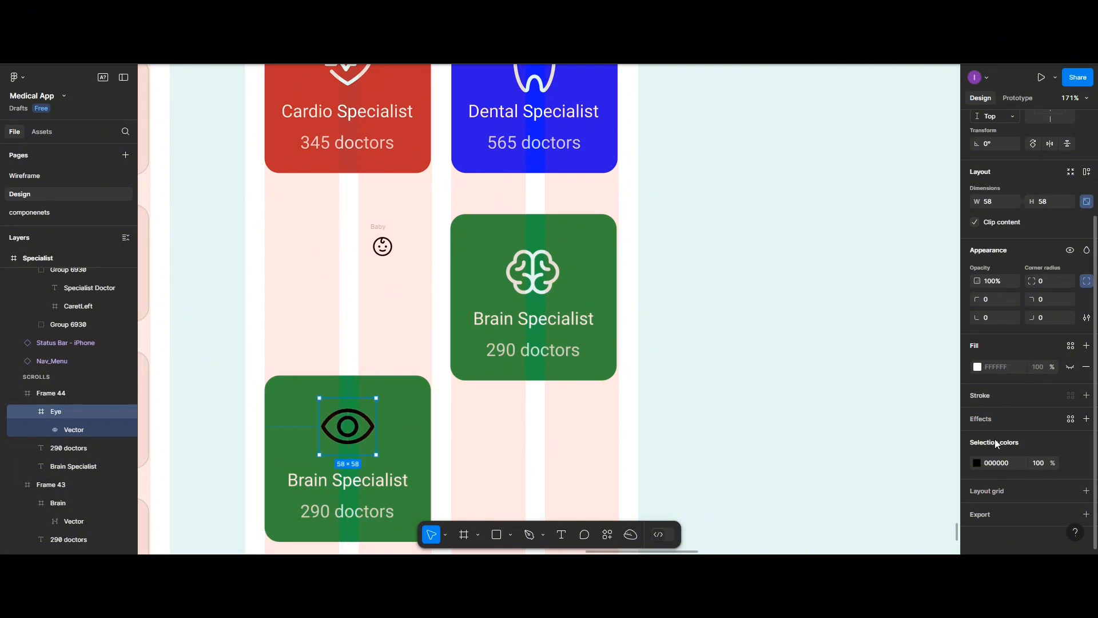
{"action": "left_click", "coordinate": [977, 462]}
{"action": "left_click", "coordinate": [893, 503]}
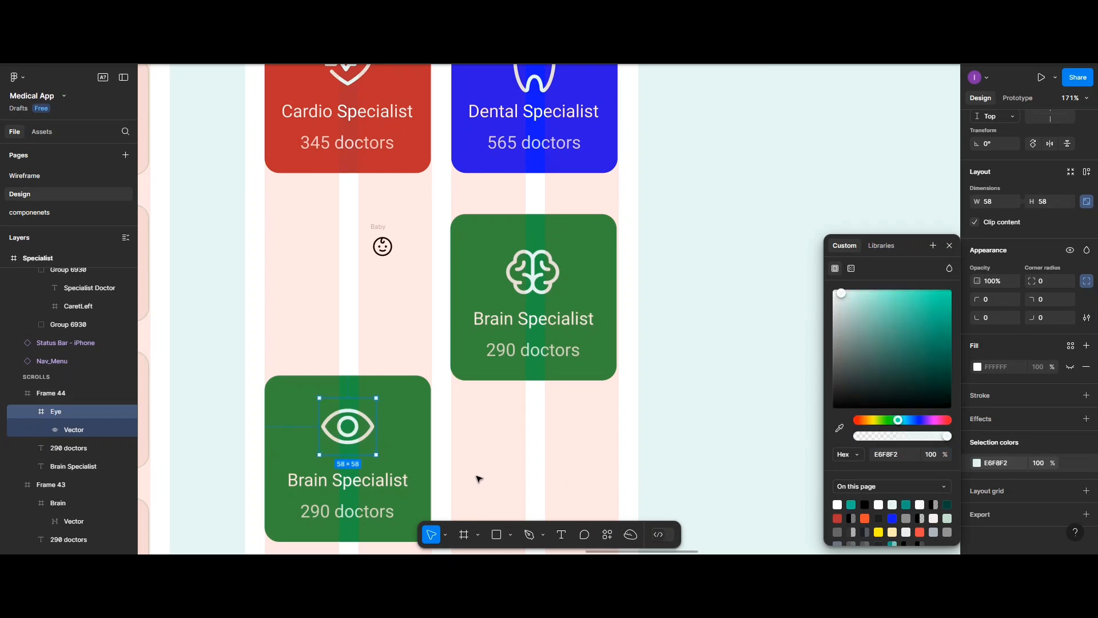
- Move the Baby icon below the Brain Specialist card and the eye card up beneath the Cardio Specialist card
{"action": "scroll", "coordinate": [399, 444], "scroll_direction": "down", "scroll_amount": 2}
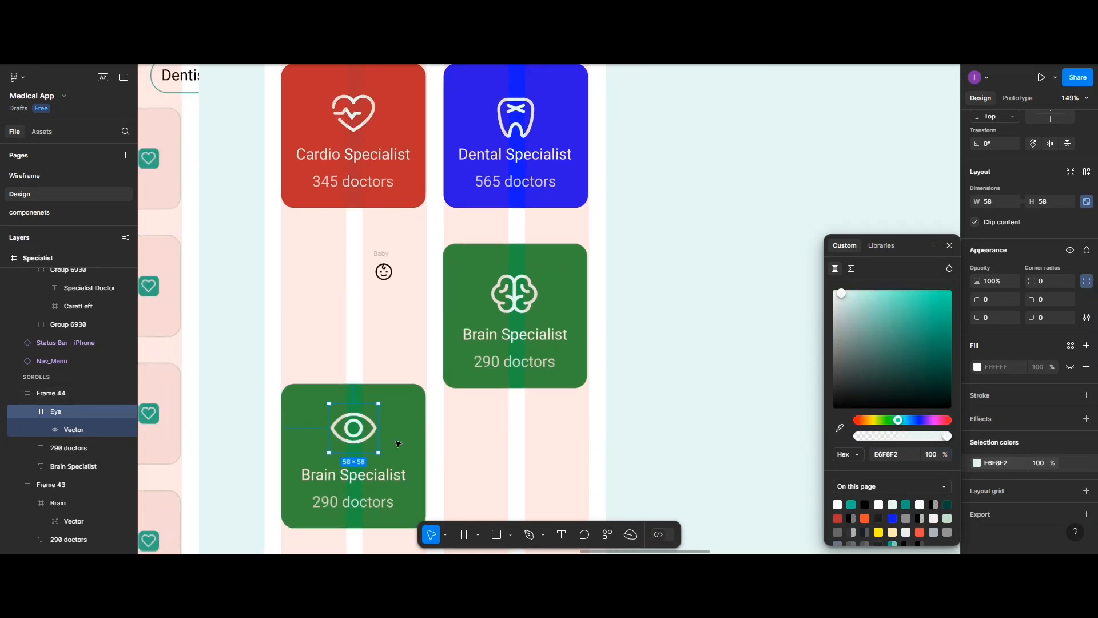
{"action": "scroll", "coordinate": [389, 286], "scroll_direction": "down", "scroll_amount": 1}
{"action": "left_click_drag", "start_coordinate": [384, 223], "coordinate": [492, 435]}
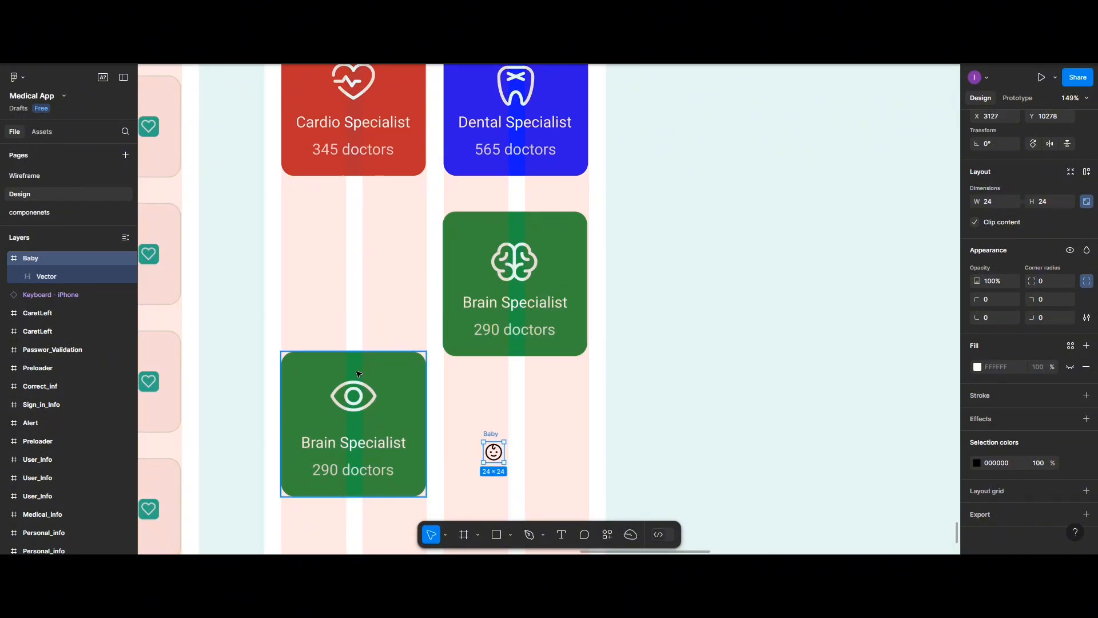
{"action": "left_click_drag", "start_coordinate": [362, 370], "coordinate": [362, 230]}
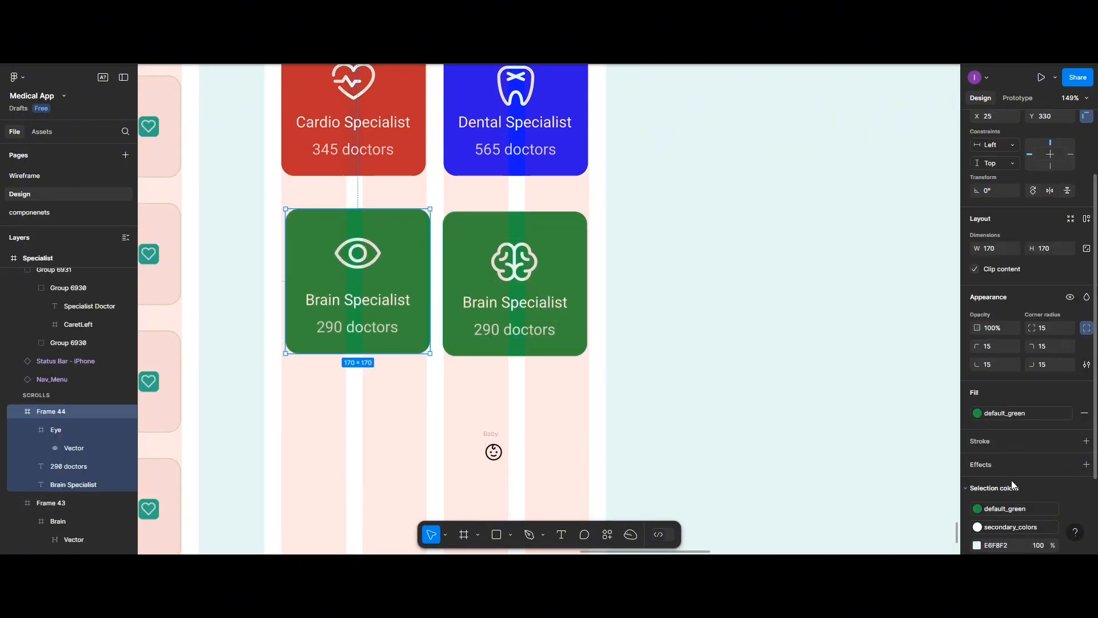
- Replace the eye card's fill with the library color secondary_default and align the card with the green Brain Specialist card
{"action": "left_click", "coordinate": [1068, 413]}
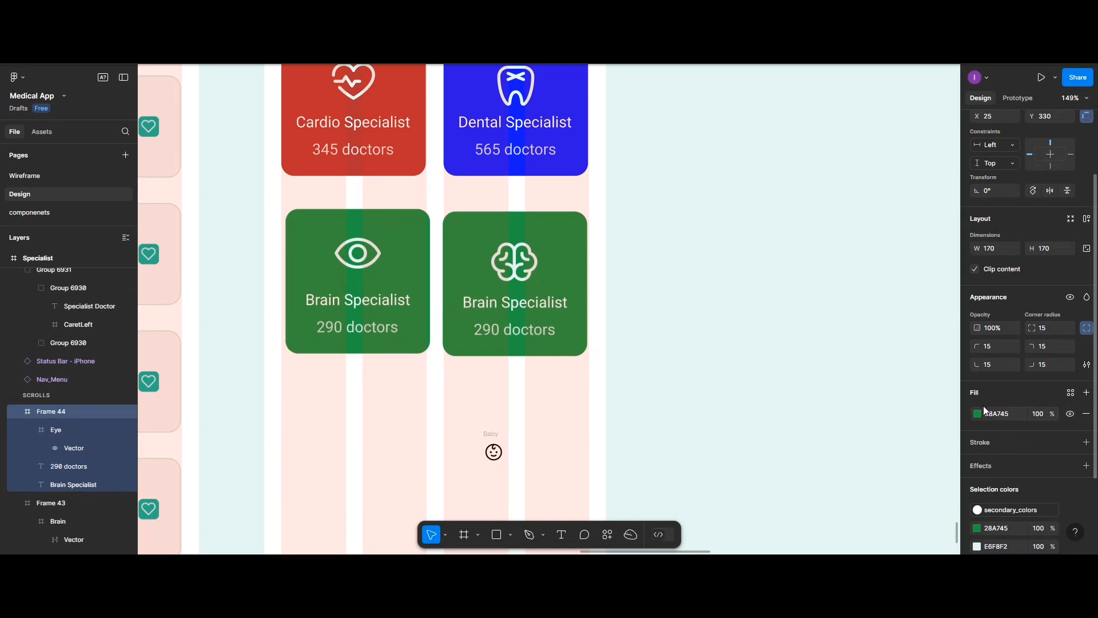
{"action": "left_click", "coordinate": [1070, 393]}
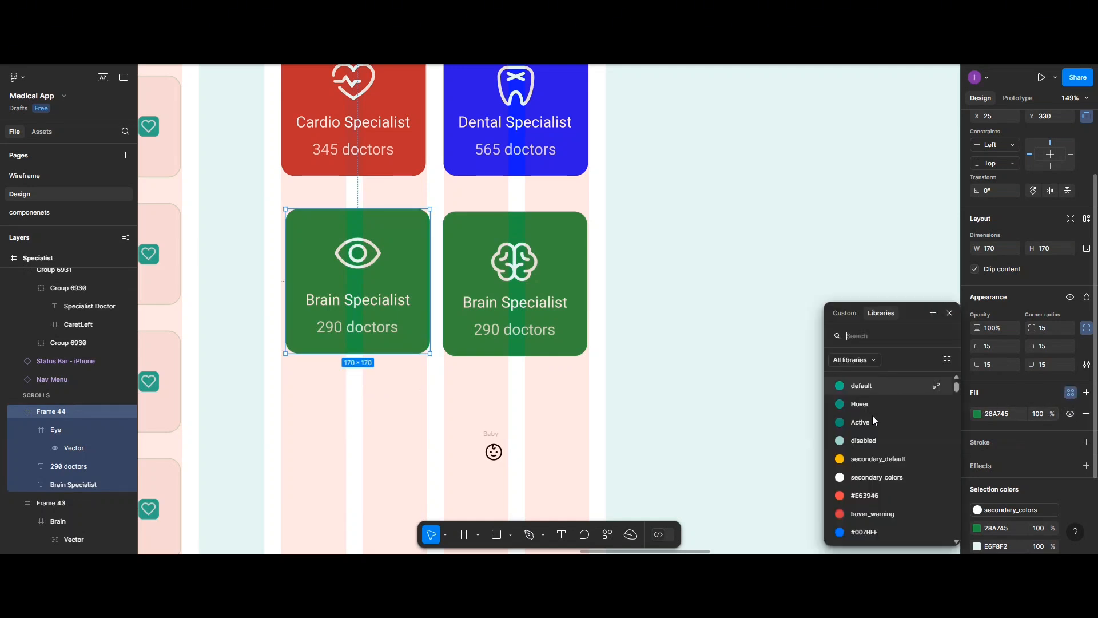
{"action": "left_click", "coordinate": [859, 457]}
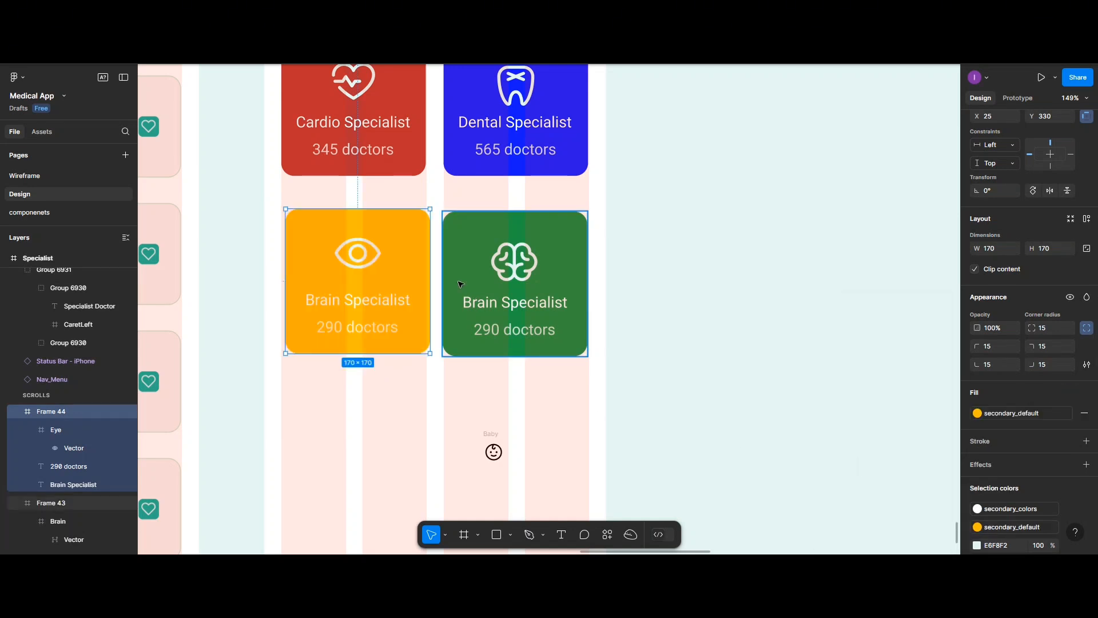
{"action": "left_click_drag", "start_coordinate": [399, 254], "coordinate": [396, 257]}
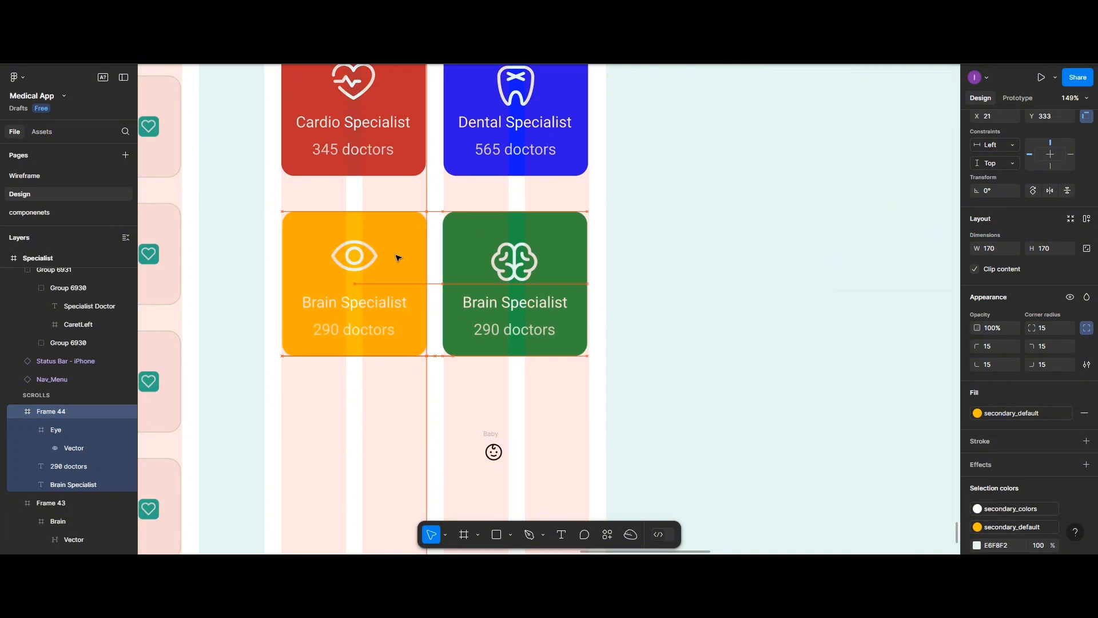
- Change the doctor count on the yellow eye card to "230 doctors"
{"action": "double_click", "coordinate": [330, 333]}
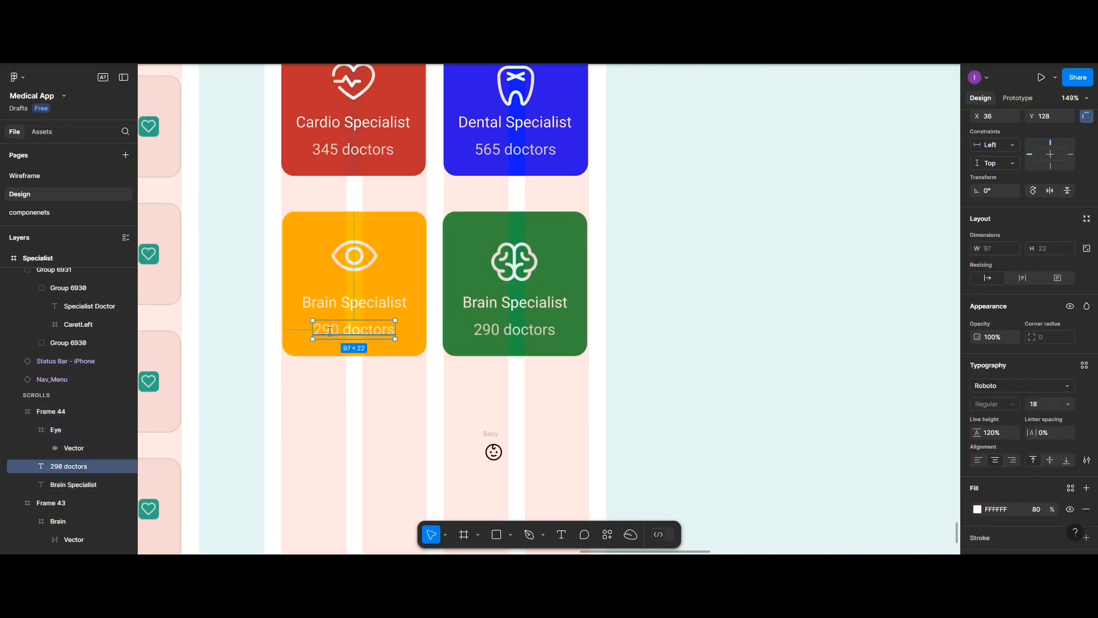
{"action": "double_click", "coordinate": [330, 332]}
{"action": "left_click", "coordinate": [330, 332]}
{"action": "key", "text": "BackSpace"}
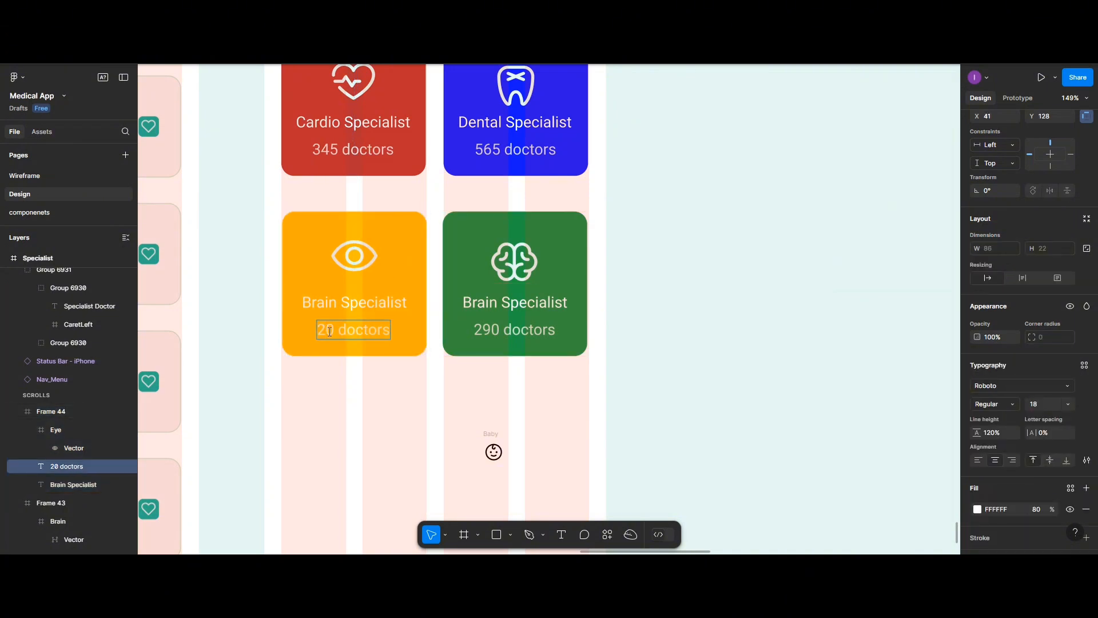
{"action": "type", "text": "i"}
{"action": "key", "text": "BackSpace"}
{"action": "type", "text": "3"}
{"action": "key", "text": "Escape"}
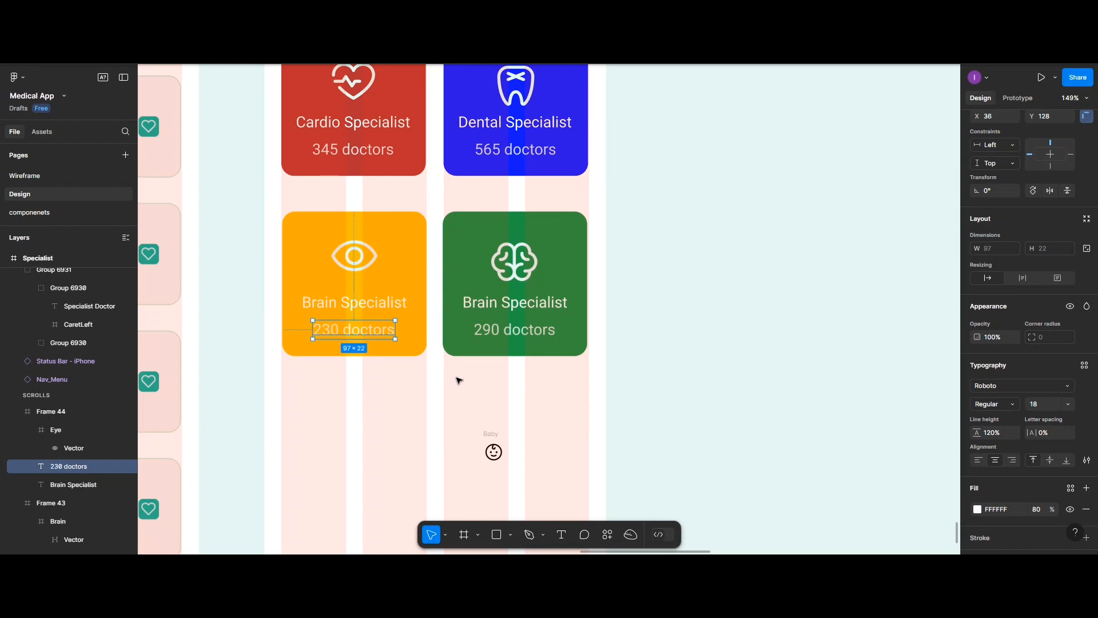
- Duplicate the yellow eye card directly below itself in the first column
{"action": "scroll", "coordinate": [503, 307], "scroll_direction": "down", "scroll_amount": 1}
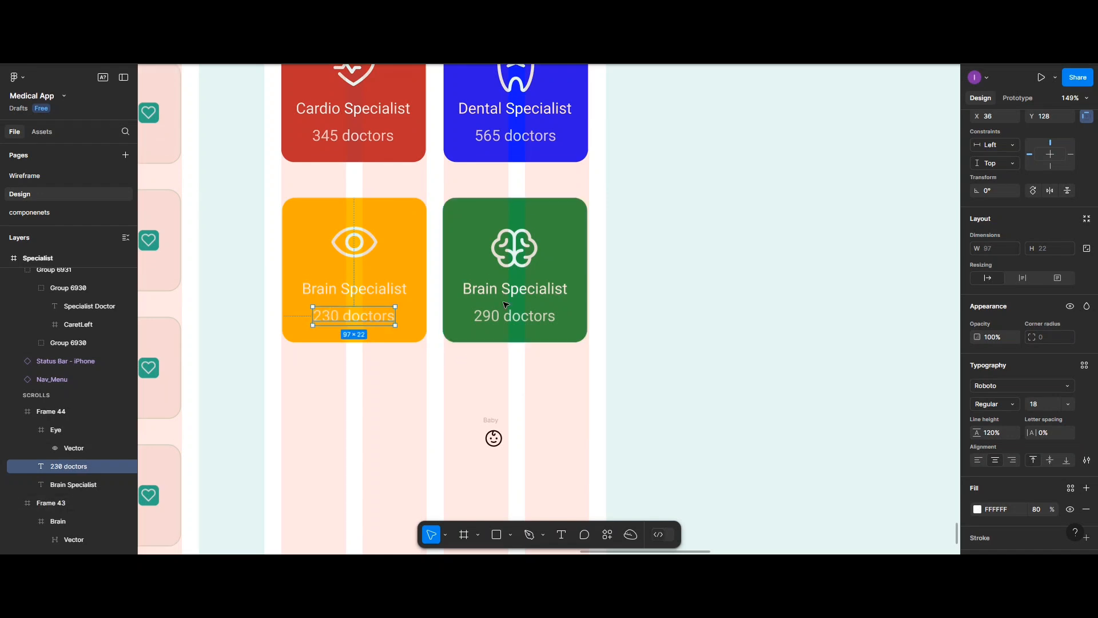
{"action": "left_click", "coordinate": [411, 243]}
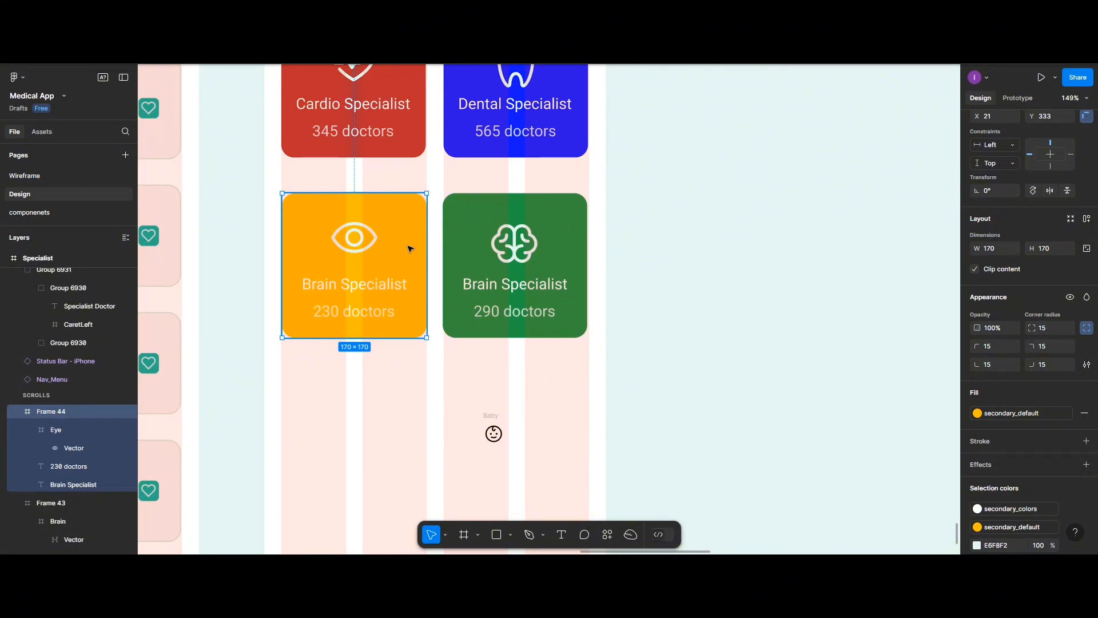
{"action": "left_click_drag", "start_coordinate": [411, 243], "coordinate": [418, 429]}
- Resize the Baby icon frame to a width of 58 and set its vector's fill to E6F8F2
{"action": "left_click", "coordinate": [490, 418]}
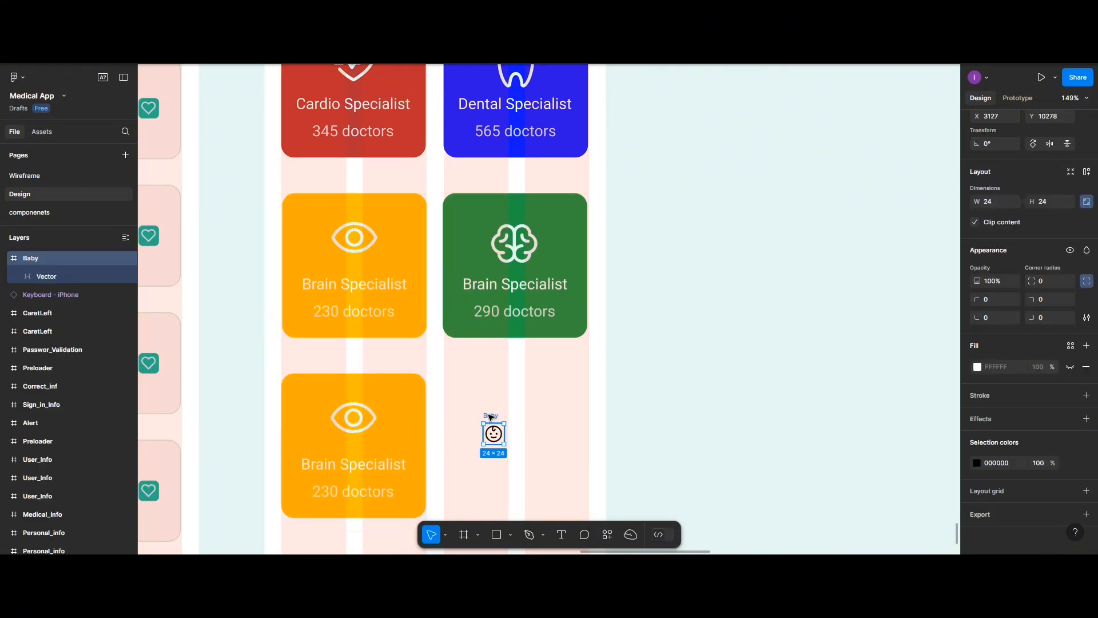
{"action": "left_click", "coordinate": [991, 203]}
{"action": "type", "text": "58"}
{"action": "left_click", "coordinate": [488, 406]}
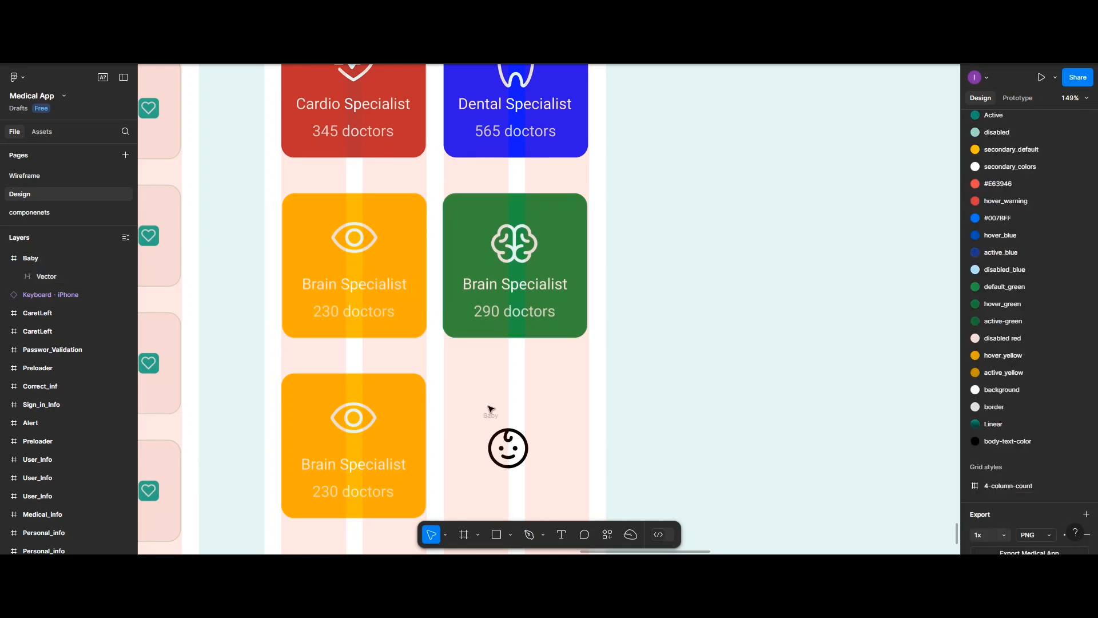
{"action": "left_click", "coordinate": [508, 461]}
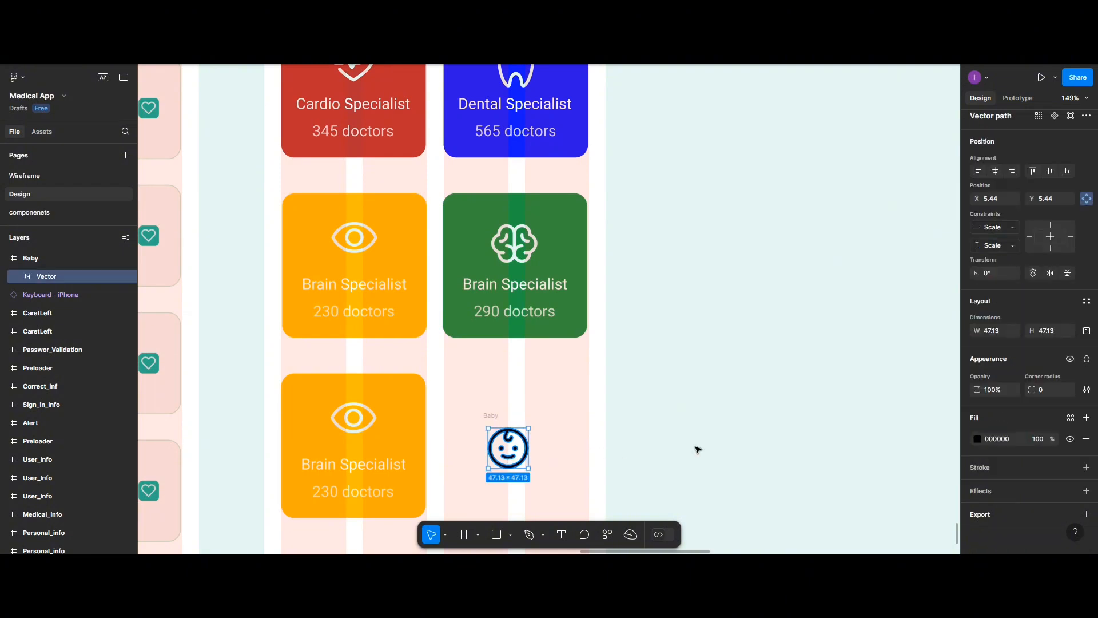
{"action": "left_click", "coordinate": [980, 437]}
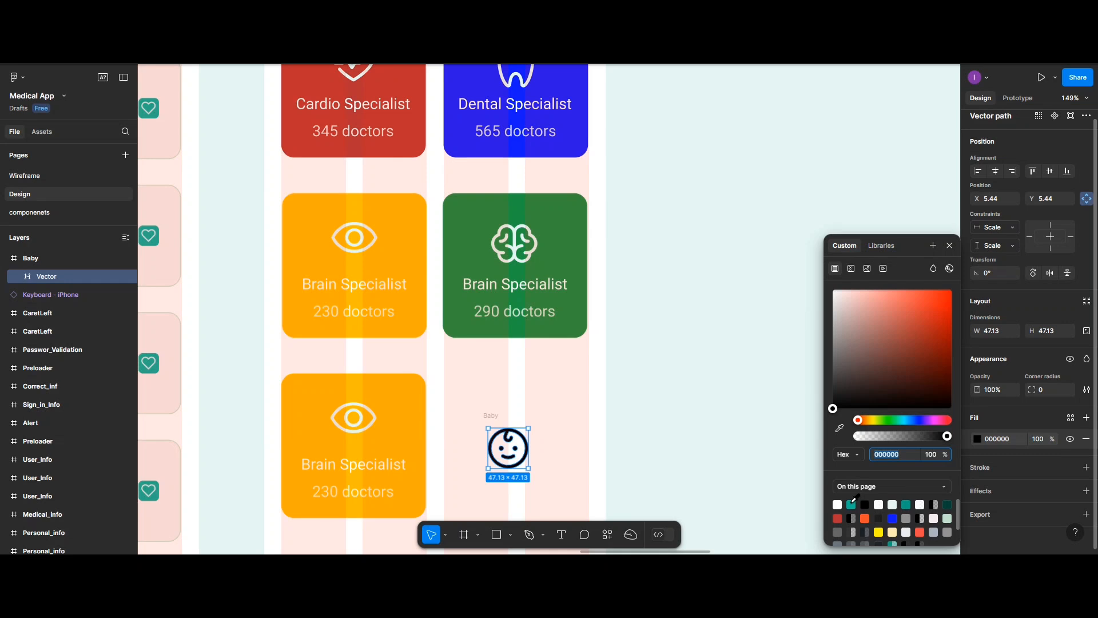
{"action": "left_click", "coordinate": [898, 504]}
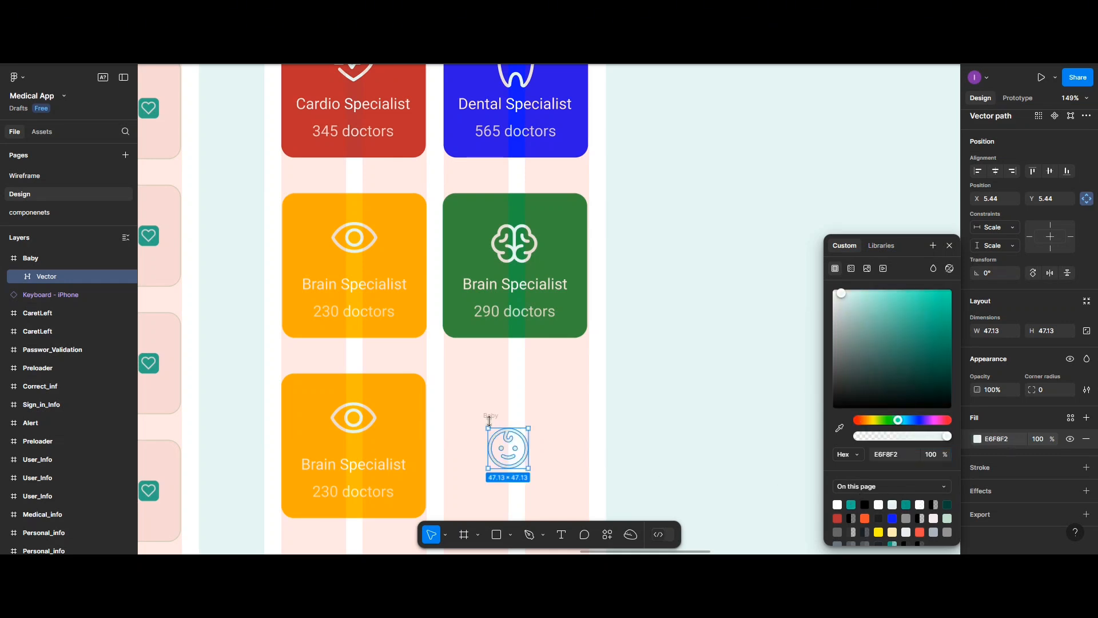
{"action": "mouse_move", "coordinate": [490, 417]}
{"action": "left_mouse_down"}
{"action": "mouse_move", "coordinate": [351, 419]}
{"action": "mouse_move", "coordinate": [503, 416]}
{"action": "mouse_move", "coordinate": [477, 425]}
{"action": "left_mouse_up"}
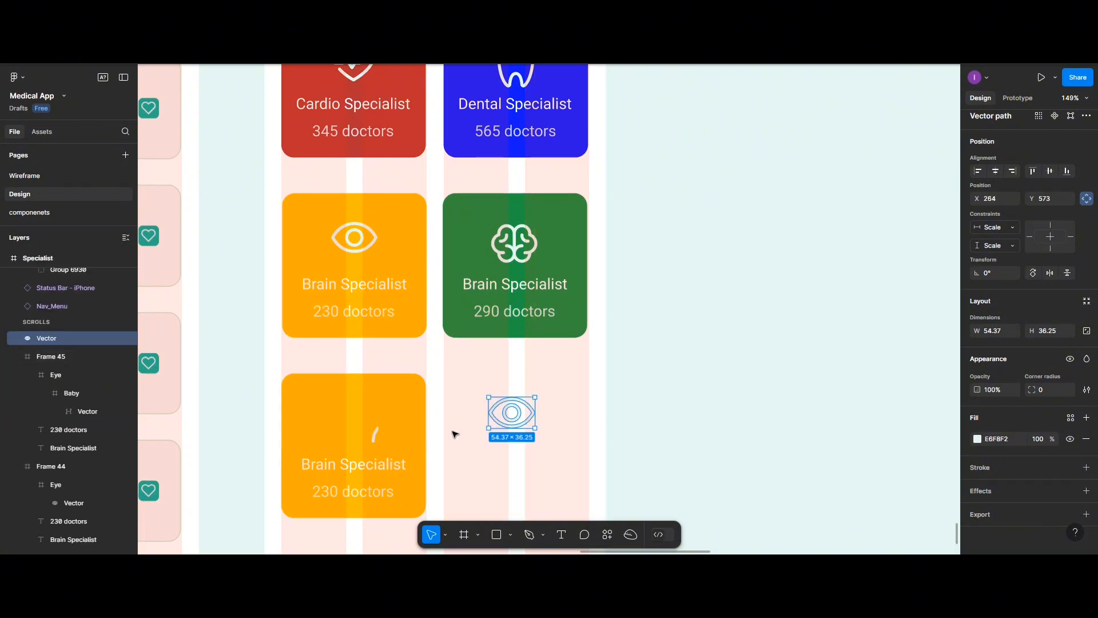
{"action": "key", "text": "ctrl+z"}
{"action": "key", "text": "ctrl+z"}
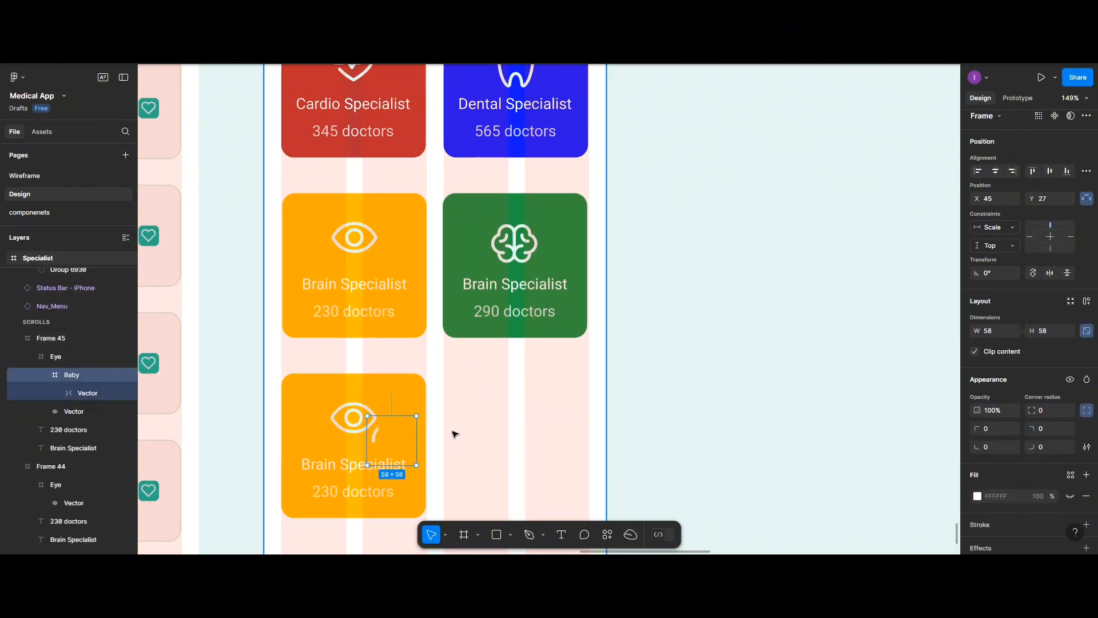
{"action": "key", "text": "ctrl+z"}
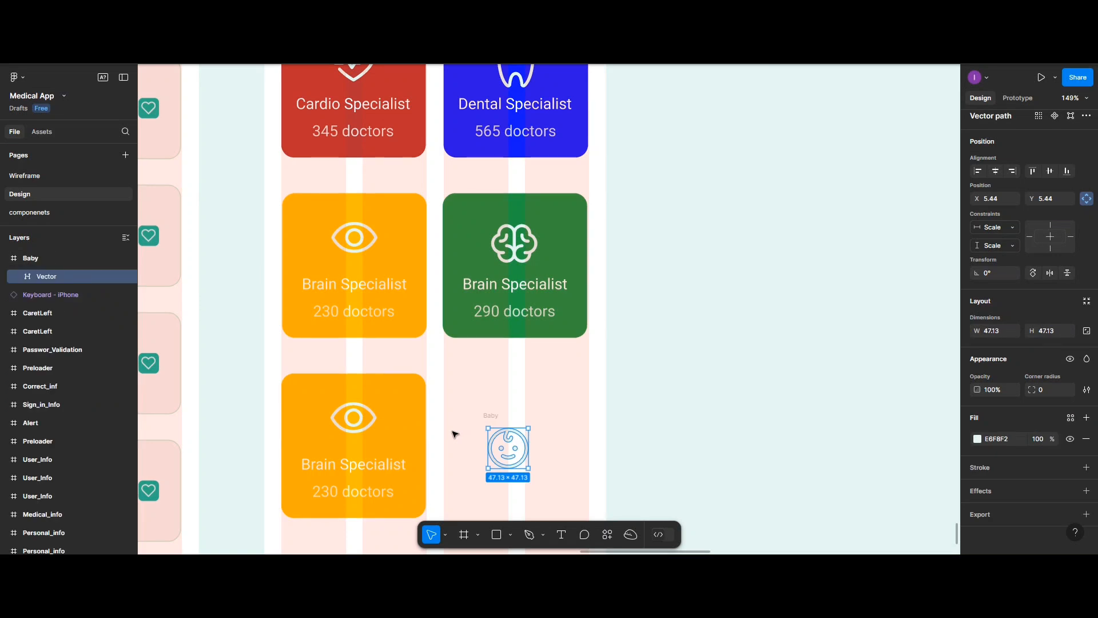
- Delete the eye icon from the lower yellow card and place the Baby icon centered above its label
{"action": "left_click", "coordinate": [359, 422]}
{"action": "left_click", "coordinate": [356, 425]}
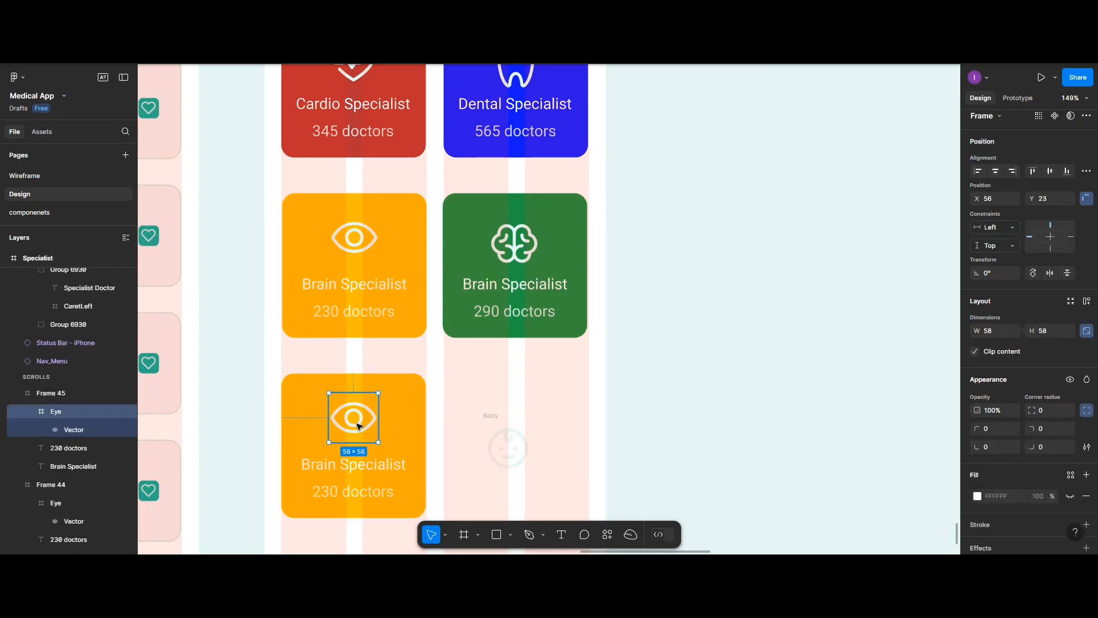
{"action": "key", "text": "Delete"}
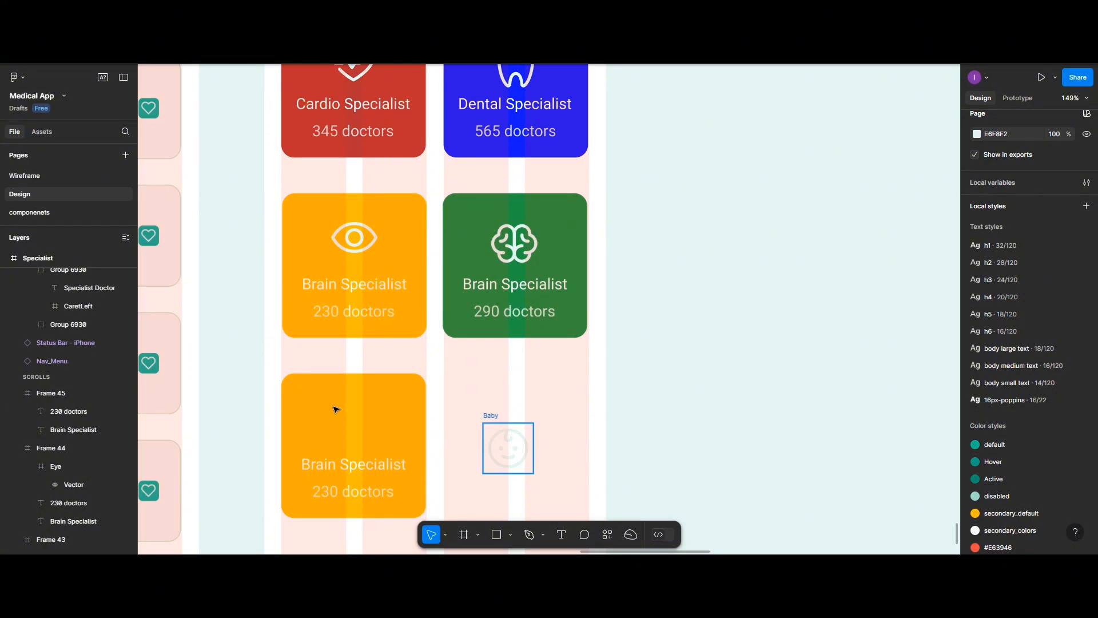
{"action": "mouse_move", "coordinate": [334, 407]}
{"action": "left_mouse_down"}
{"action": "mouse_move", "coordinate": [351, 386]}
{"action": "mouse_move", "coordinate": [339, 388]}
{"action": "left_mouse_up"}
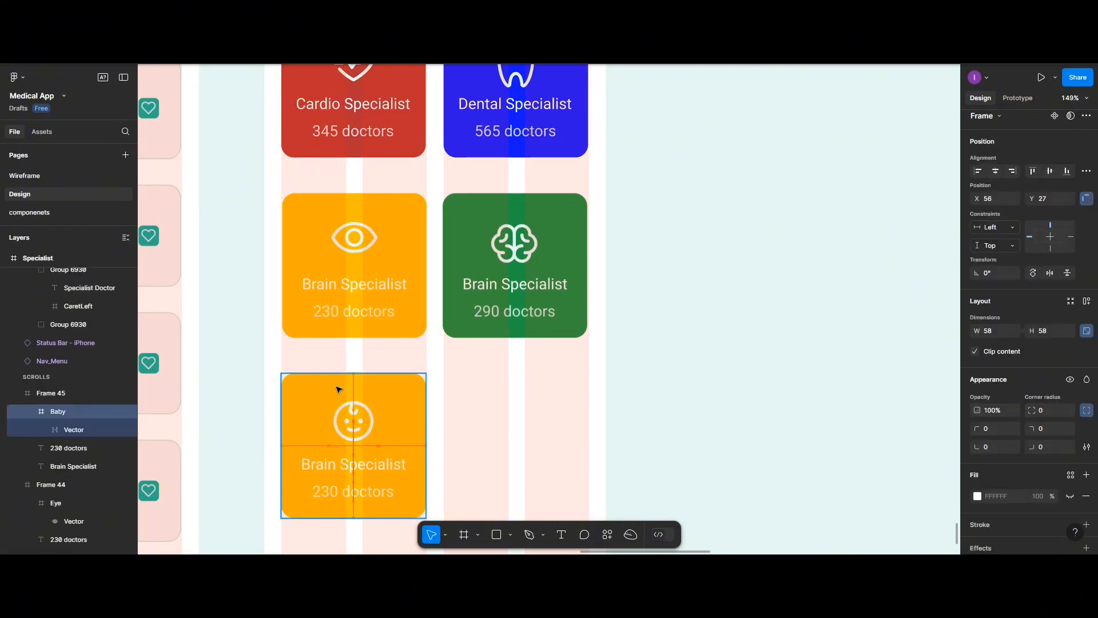
- Set the vertical spacing between the Baby icon, the specialist label and the doctor count to 10
{"action": "left_click", "coordinate": [374, 467]}
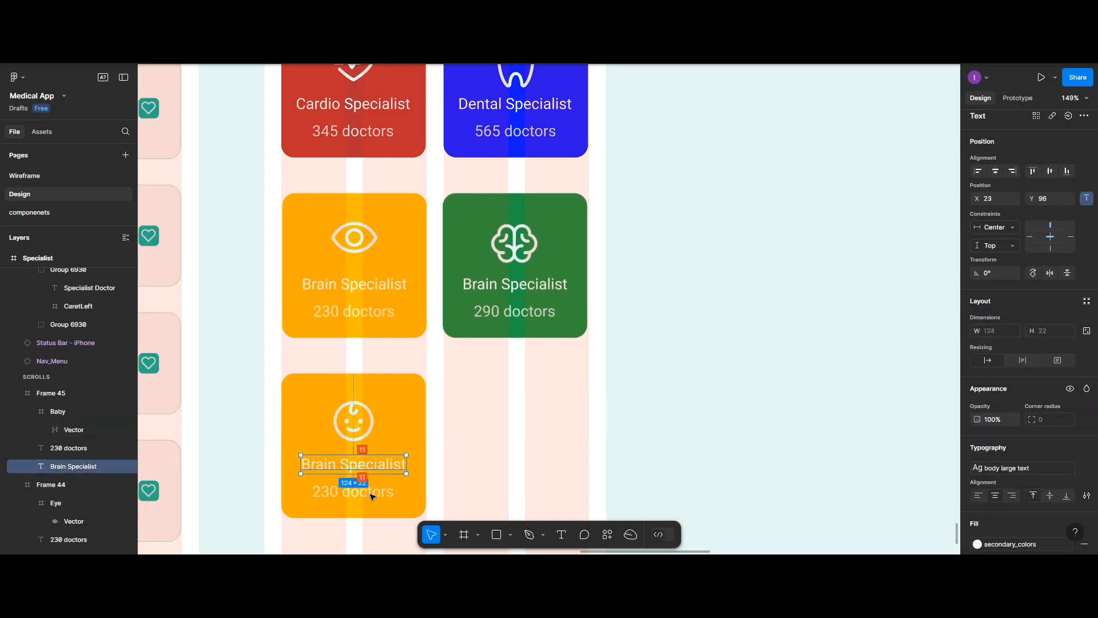
{"action": "left_click", "coordinate": [373, 492], "text": "shift"}
{"action": "left_click", "coordinate": [355, 434], "text": "shift"}
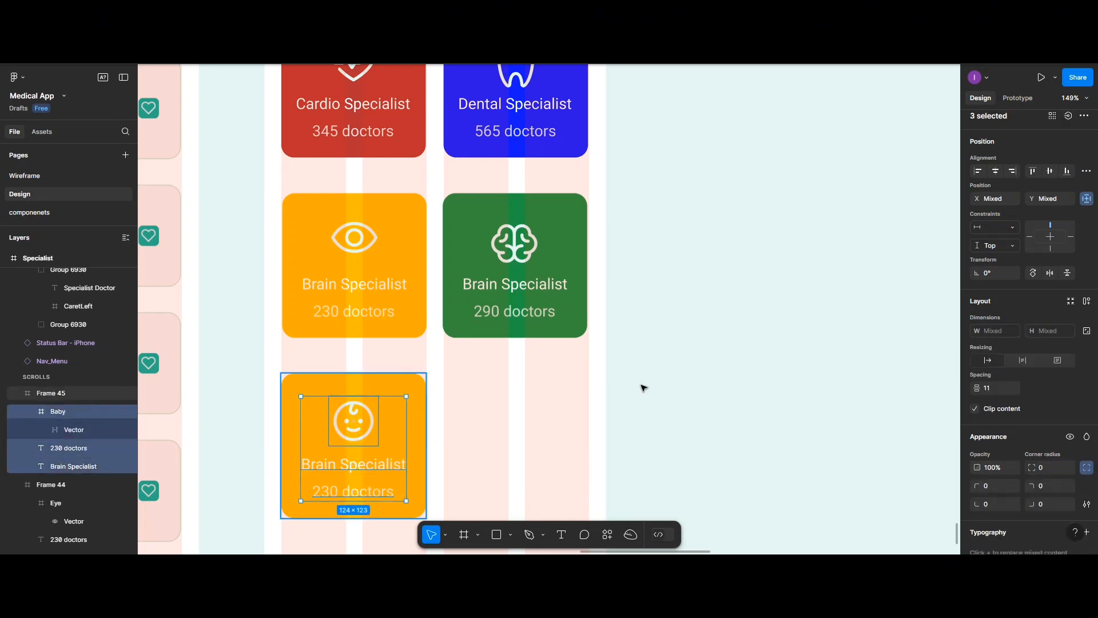
{"action": "left_click", "coordinate": [992, 387]}
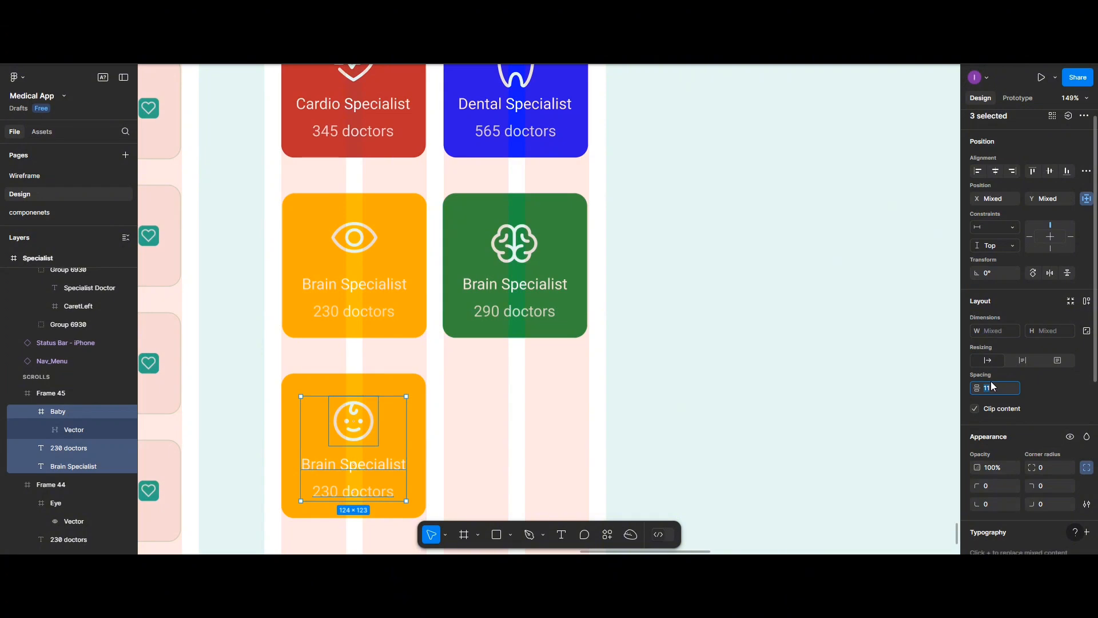
{"action": "type", "text": "10"}
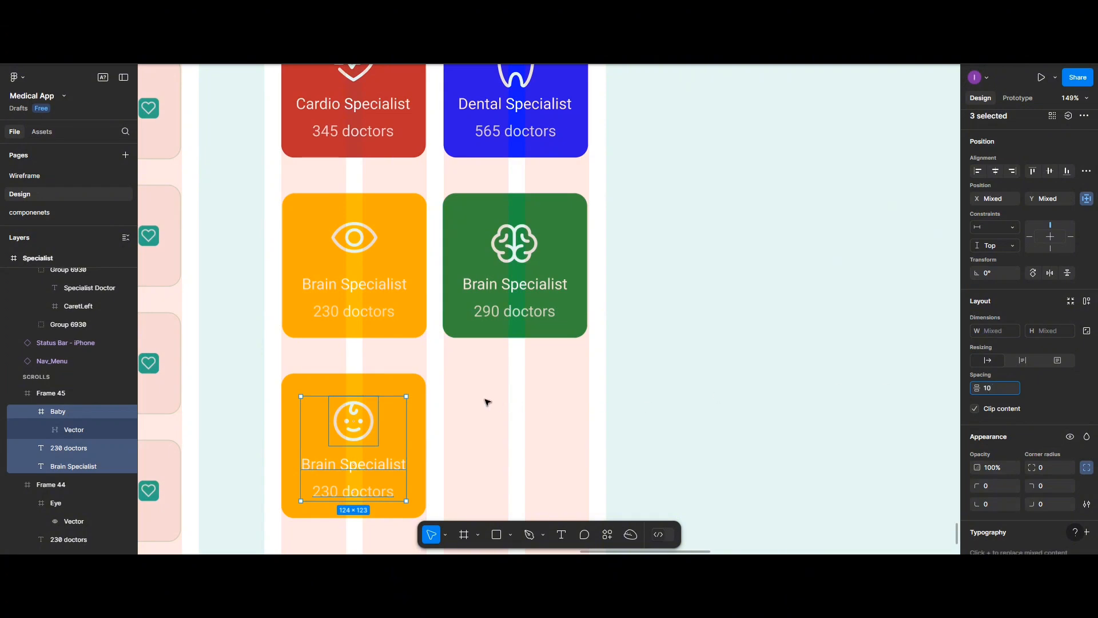
{"action": "key", "text": "Escape"}
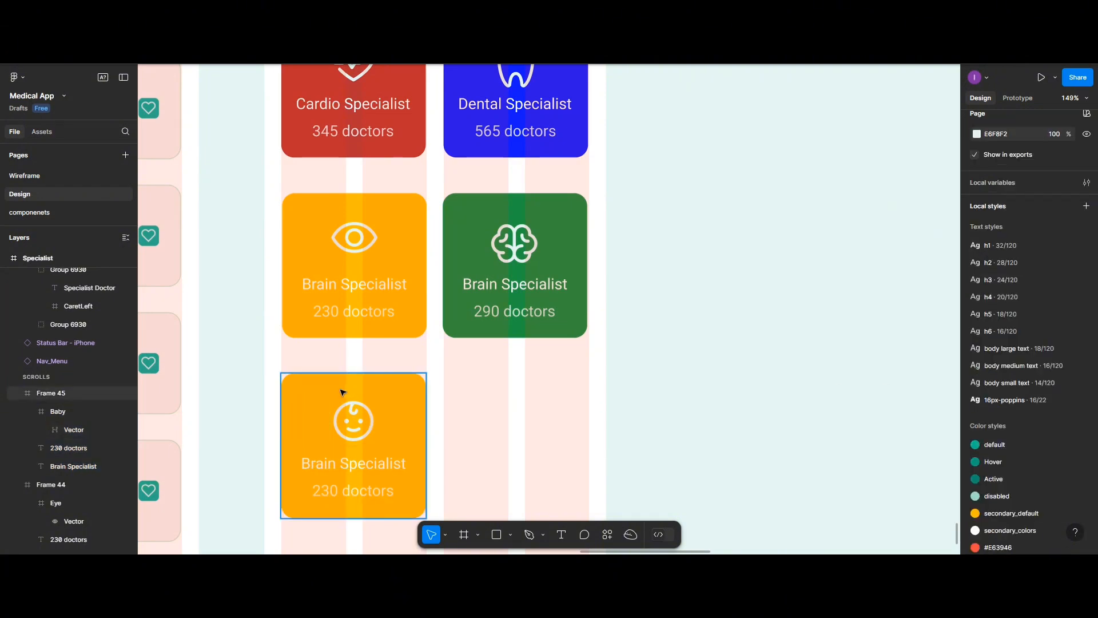
- Change the Baby card's fill to the library color hover_blue
{"action": "left_click", "coordinate": [342, 392]}
{"action": "scroll", "coordinate": [972, 486], "scroll_direction": "down", "scroll_amount": 5}
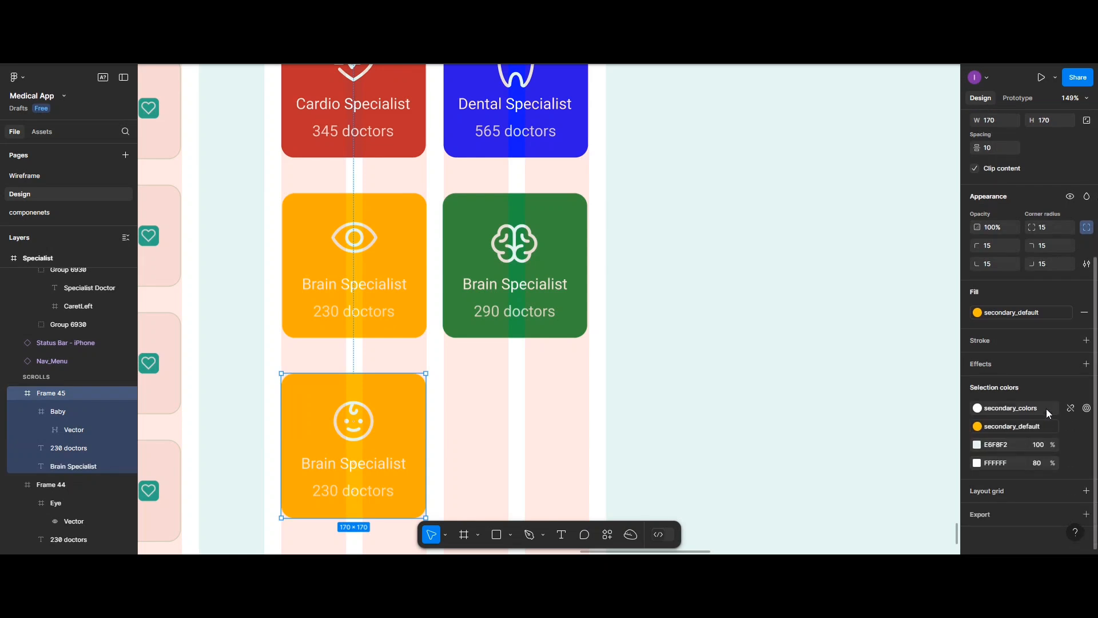
{"action": "left_click", "coordinate": [978, 313]}
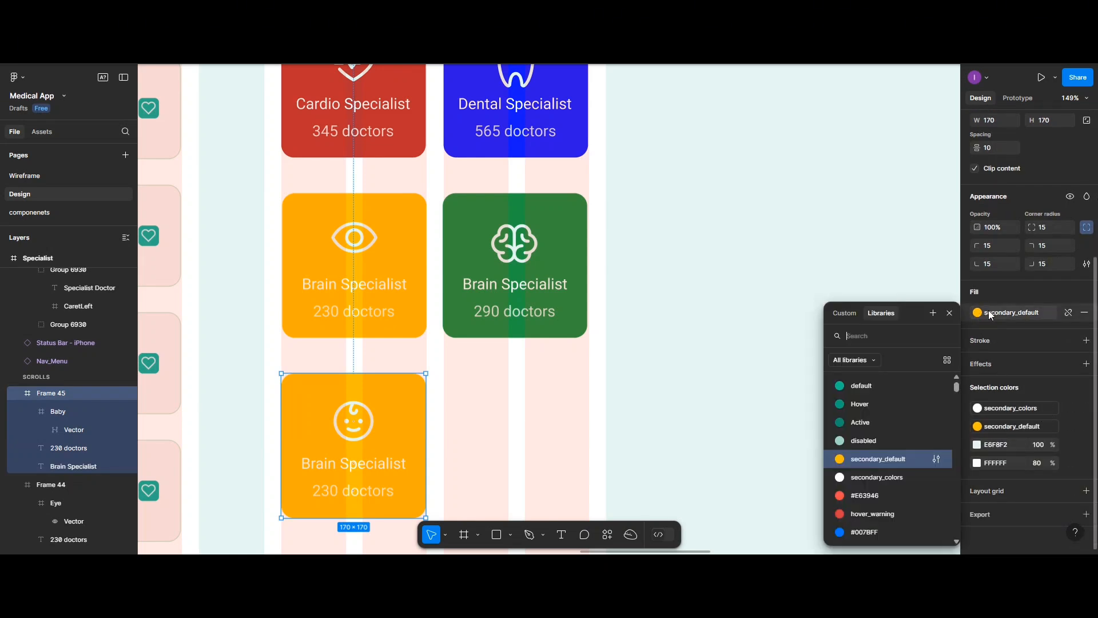
{"action": "scroll", "coordinate": [853, 433], "scroll_direction": "down", "scroll_amount": 2}
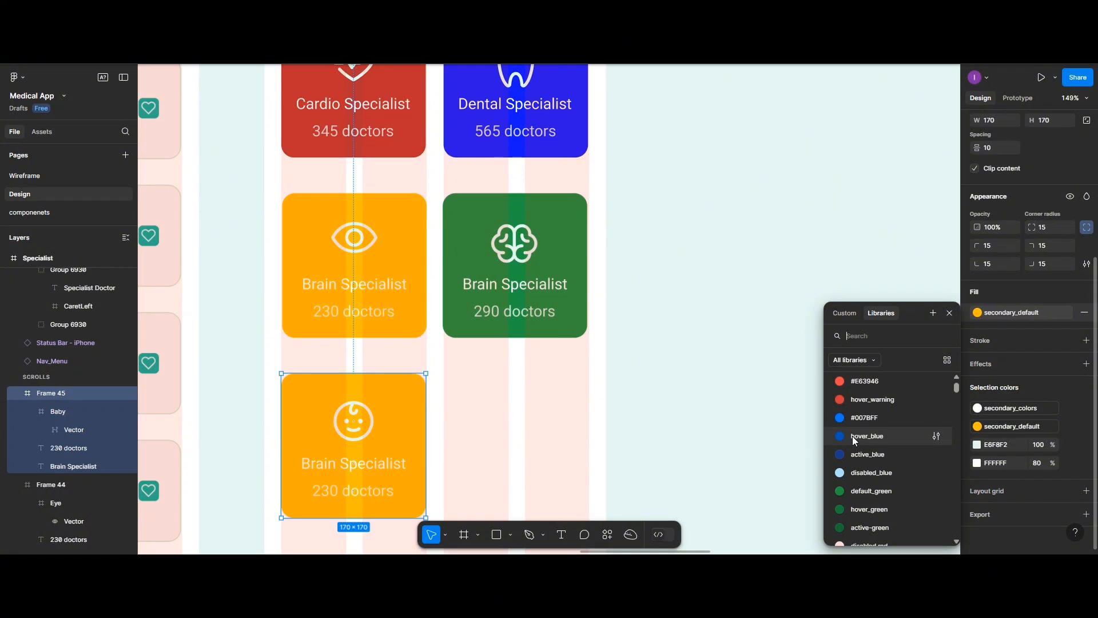
{"action": "left_click", "coordinate": [854, 437]}
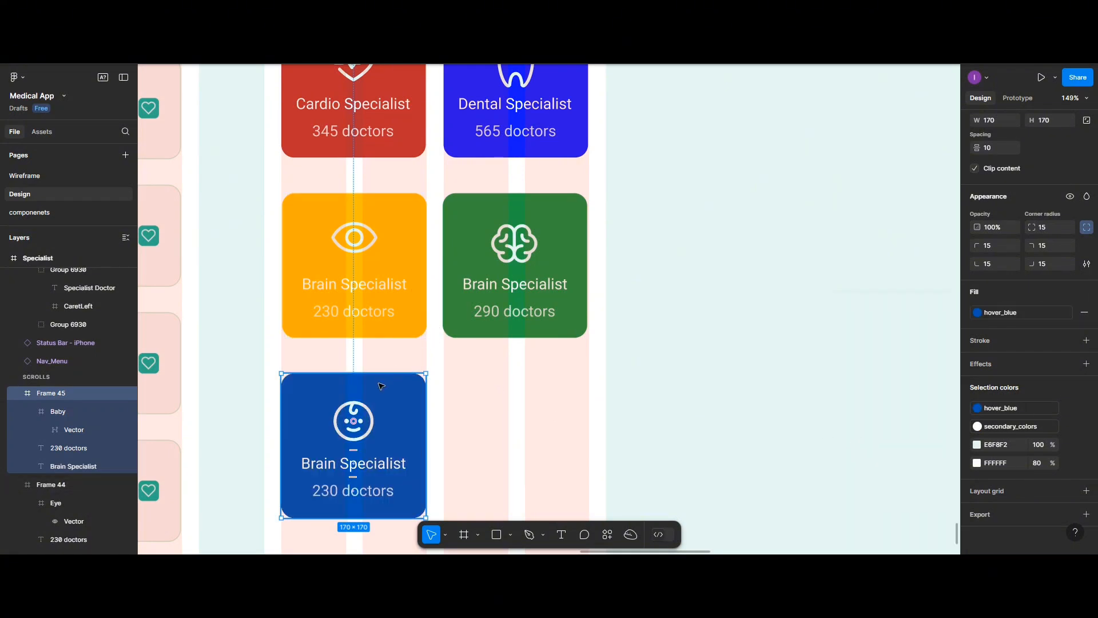
- Duplicate the blue Baby card into the second column, below the green Brain Specialist card
{"action": "left_click_drag", "start_coordinate": [382, 390], "coordinate": [545, 390]}
{"action": "key", "text": "Up"}
{"action": "key", "text": "Up"}
{"action": "key", "text": "Up"}
{"action": "key", "text": "Up"}
{"action": "key", "text": "Up"}
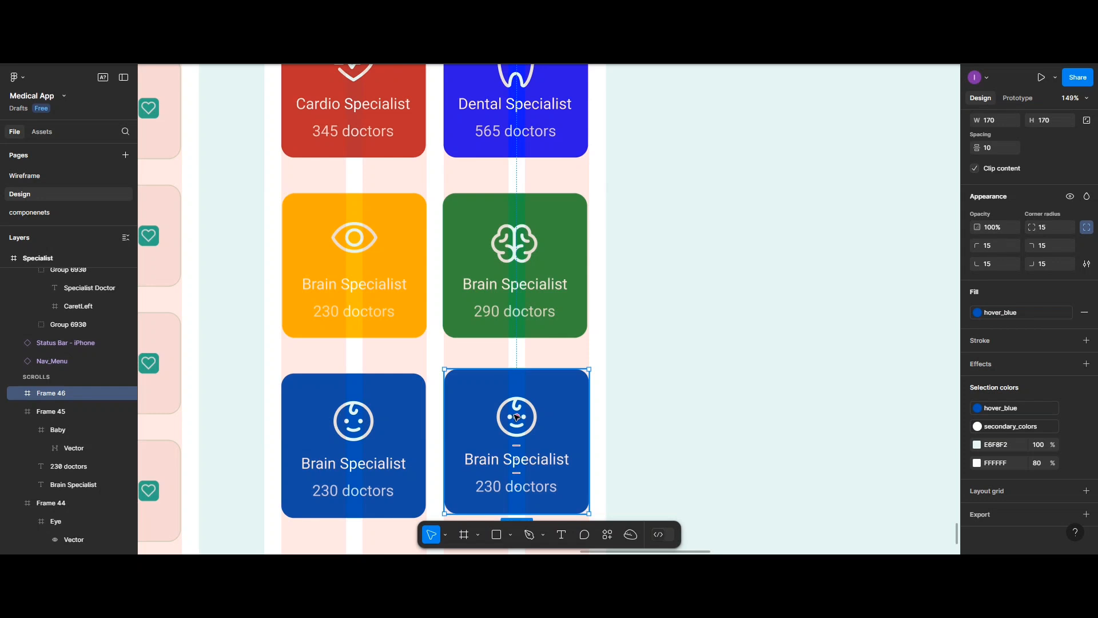
{"action": "scroll", "coordinate": [564, 407], "scroll_direction": "down", "scroll_amount": 1}
{"action": "scroll", "coordinate": [560, 405], "scroll_direction": "up", "scroll_amount": 6}
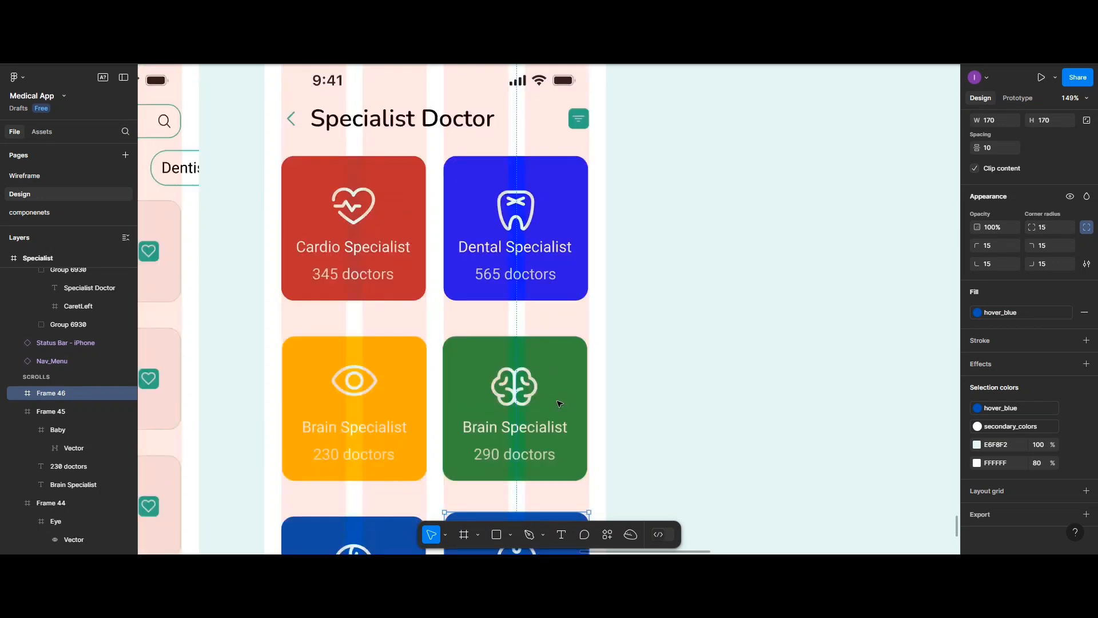
{"action": "scroll", "coordinate": [559, 404], "scroll_direction": "down", "scroll_amount": 6}
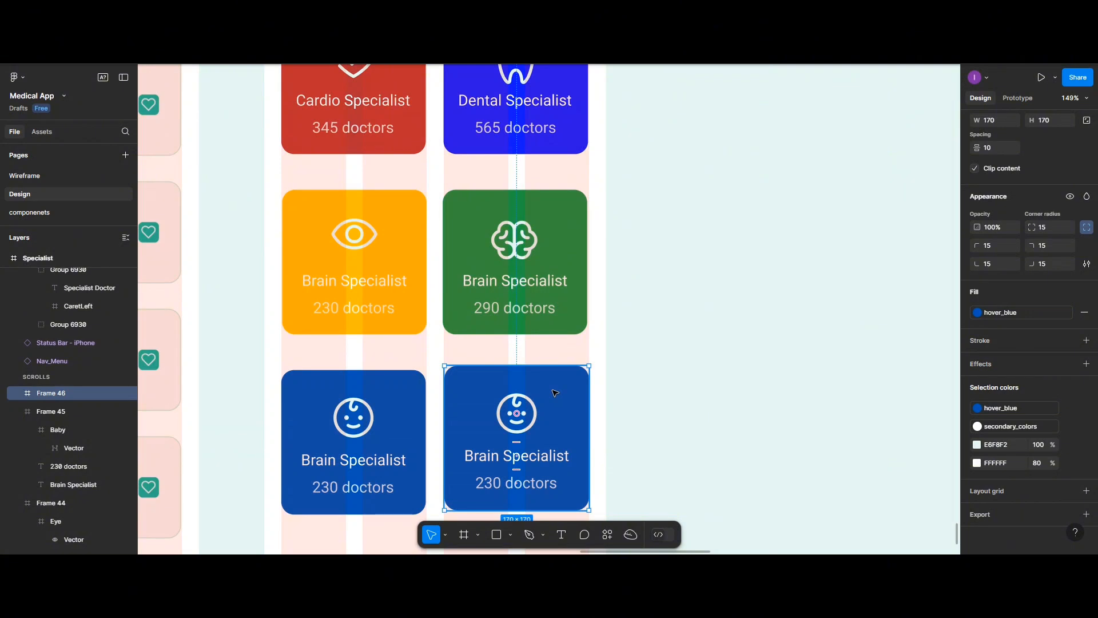
- Run the Phosphor Icons plugin and search its icons for "wheel"
{"action": "left_click", "coordinate": [684, 280]}
{"action": "right_click", "coordinate": [685, 279]}
{"action": "mouse_move", "coordinate": [704, 378]}
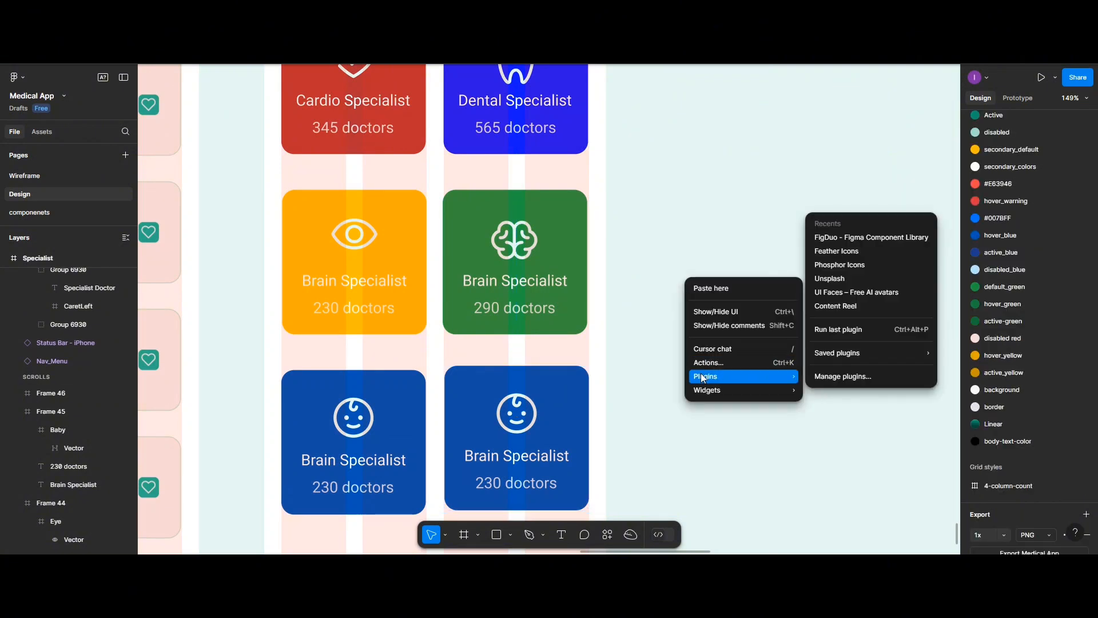
{"action": "left_click", "coordinate": [743, 362]}
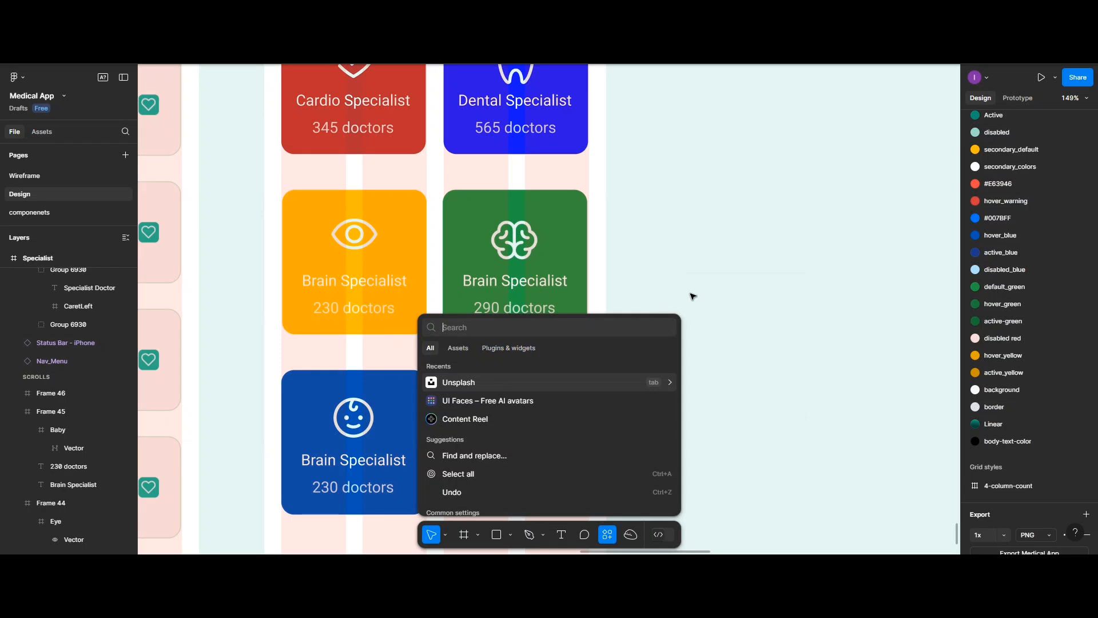
{"action": "left_click", "coordinate": [774, 285]}
{"action": "right_click", "coordinate": [708, 317]}
{"action": "mouse_move", "coordinate": [726, 412]}
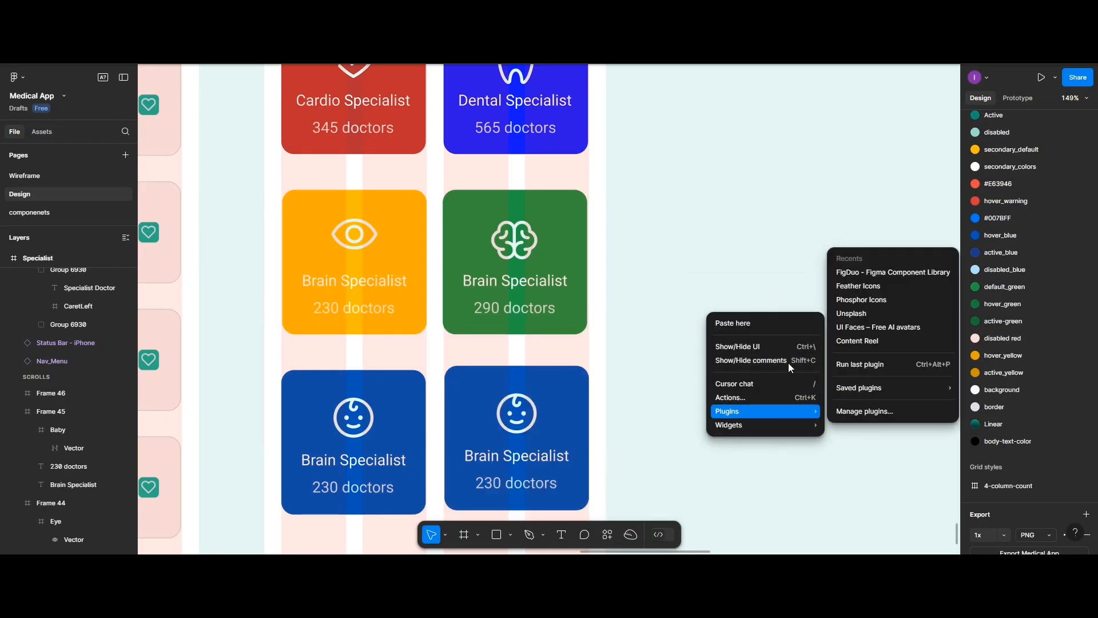
{"action": "left_click", "coordinate": [838, 300]}
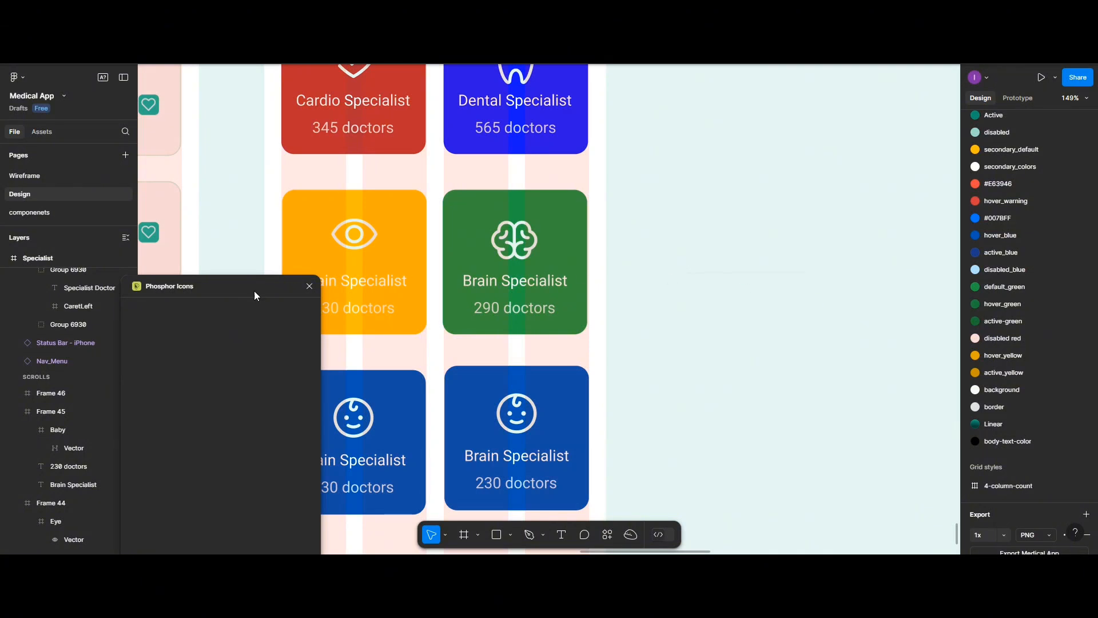
{"action": "left_click", "coordinate": [163, 310]}
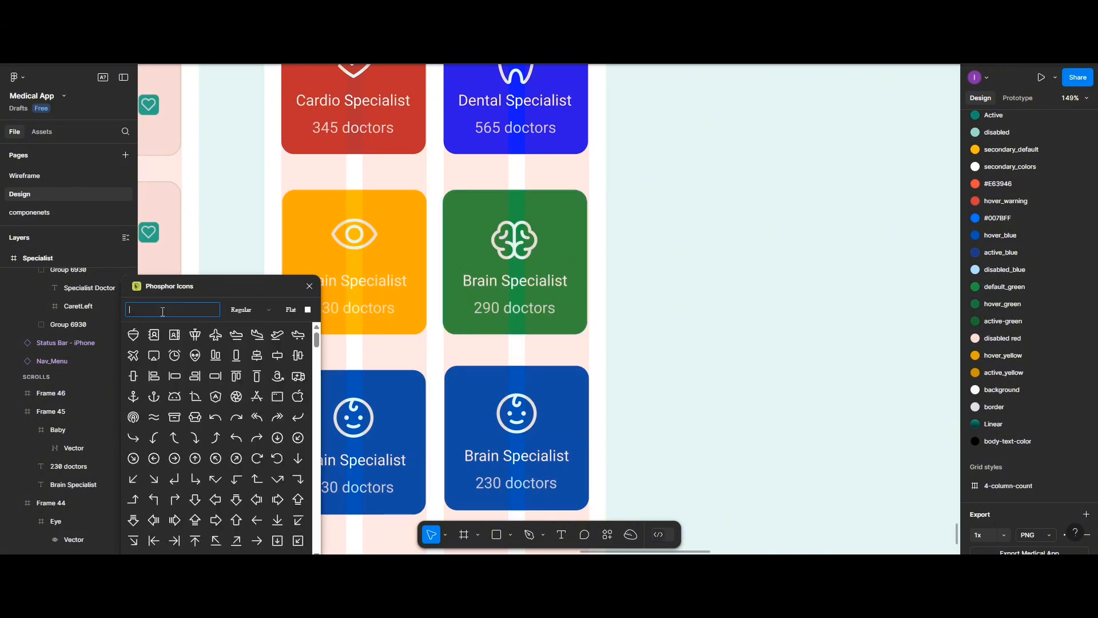
{"action": "type", "text": "wheel"}
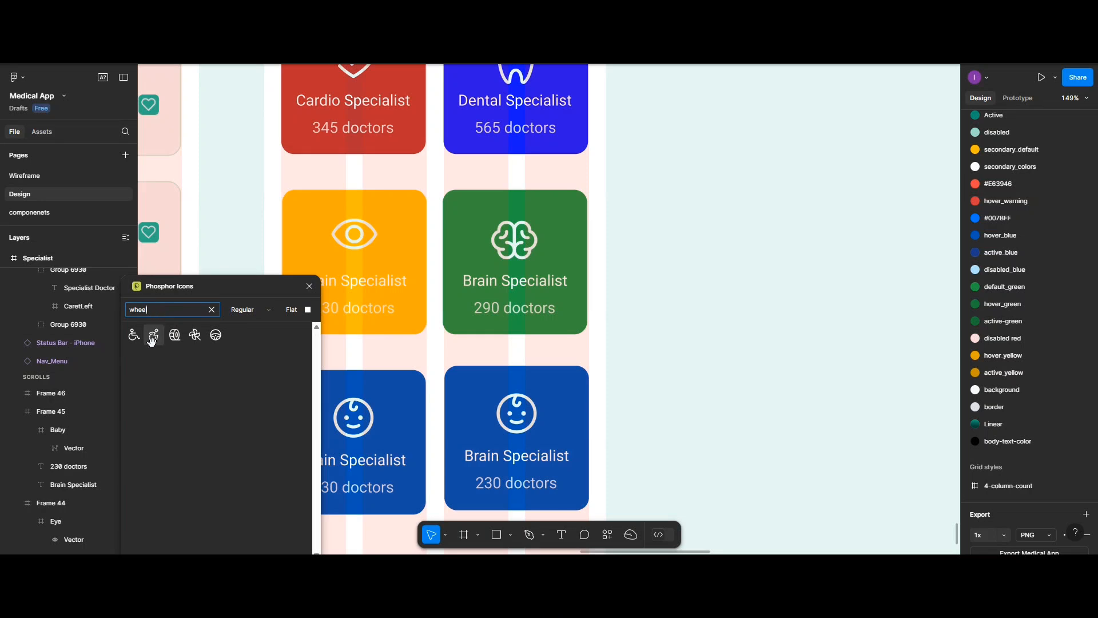
- Insert the WheelchairMotion icon onto the canvas over the second-column blue card, keeping the plugin window clear of the cards
{"action": "left_click", "coordinate": [152, 339]}
{"action": "left_click_drag", "start_coordinate": [276, 286], "coordinate": [822, 266]}
{"action": "scroll", "coordinate": [522, 356], "scroll_direction": "down", "scroll_amount": 5}
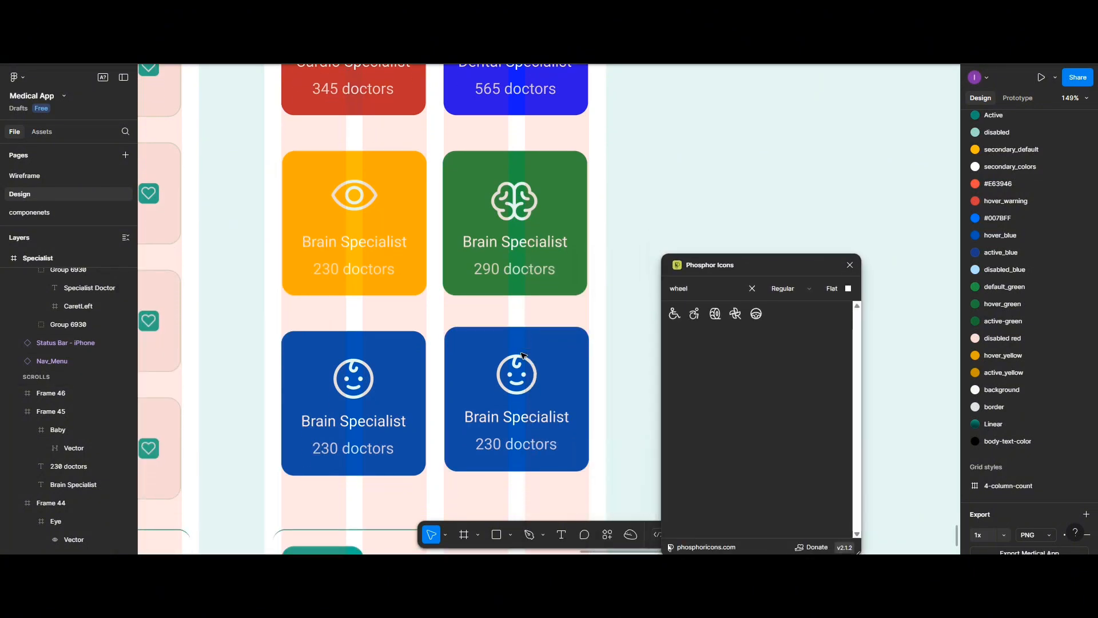
{"action": "scroll", "coordinate": [523, 356], "scroll_direction": "up", "scroll_amount": 2}
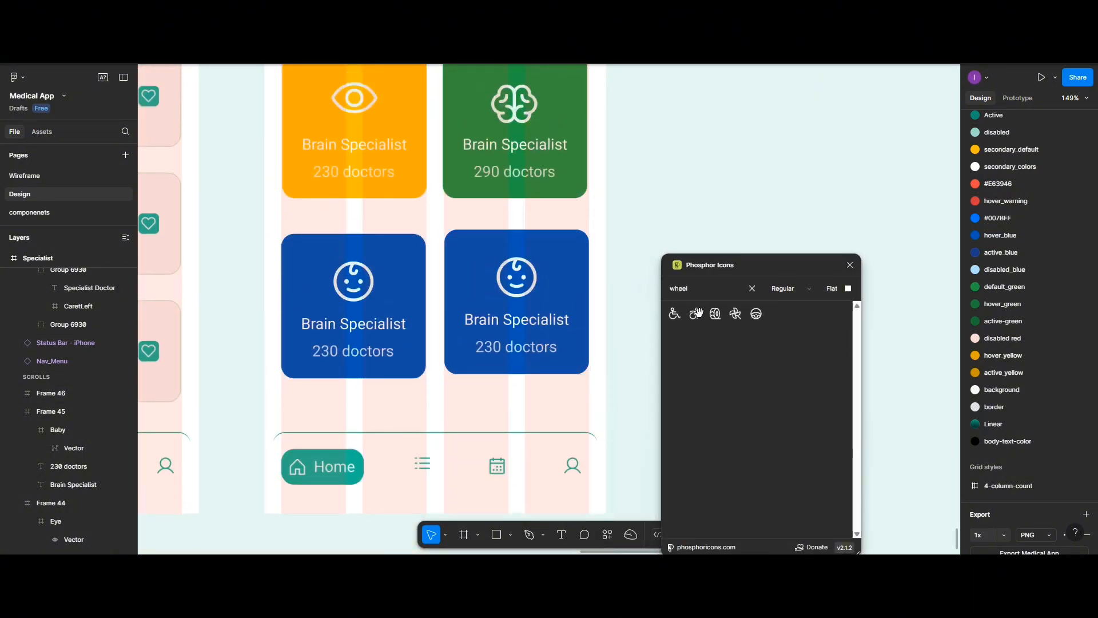
{"action": "left_click_drag", "start_coordinate": [695, 314], "coordinate": [558, 321]}
{"action": "scroll", "coordinate": [501, 292], "scroll_direction": "up", "scroll_amount": 2}
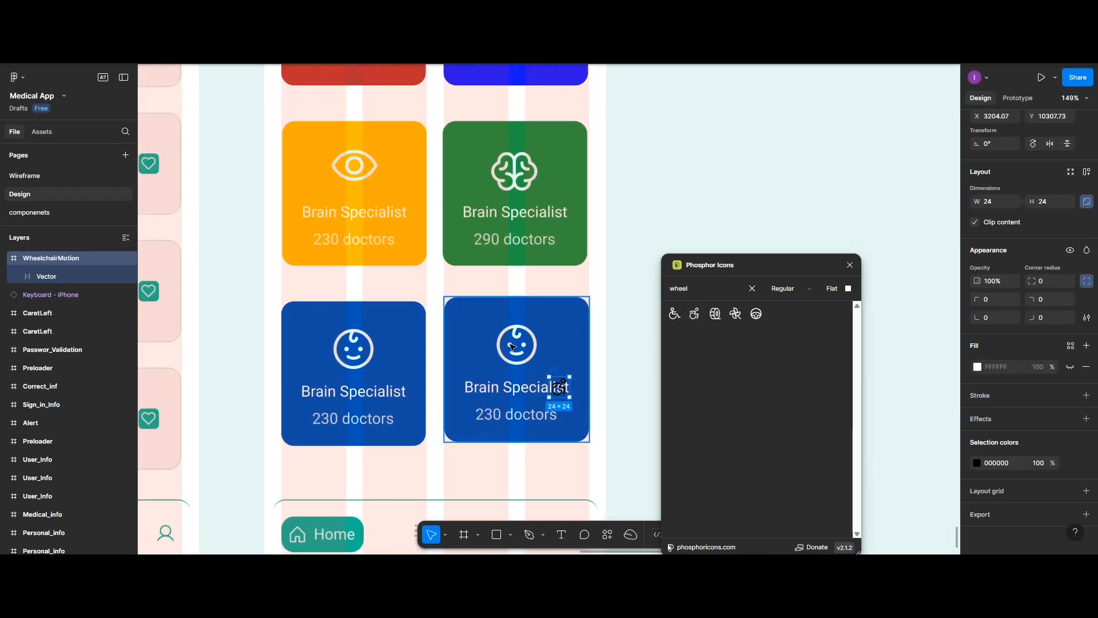
- Delete the Baby icon frame from the blue card in the second column
{"action": "left_click", "coordinate": [512, 347]}
{"action": "double_click", "coordinate": [512, 347]}
{"action": "double_click", "coordinate": [512, 347]}
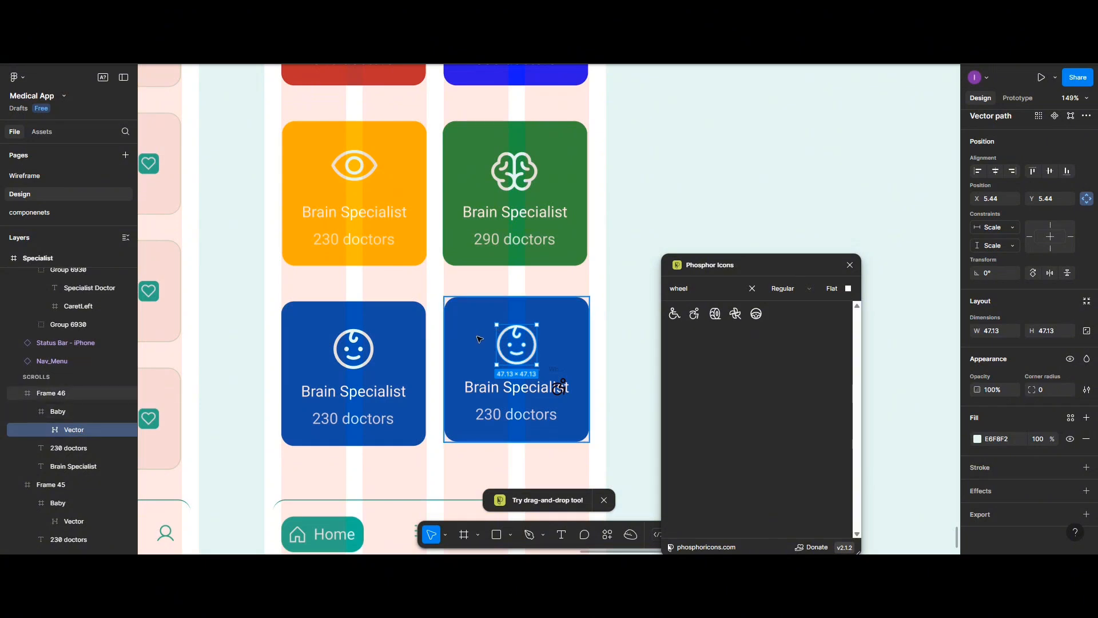
{"action": "left_click", "coordinate": [477, 337]}
{"action": "double_click", "coordinate": [514, 344]}
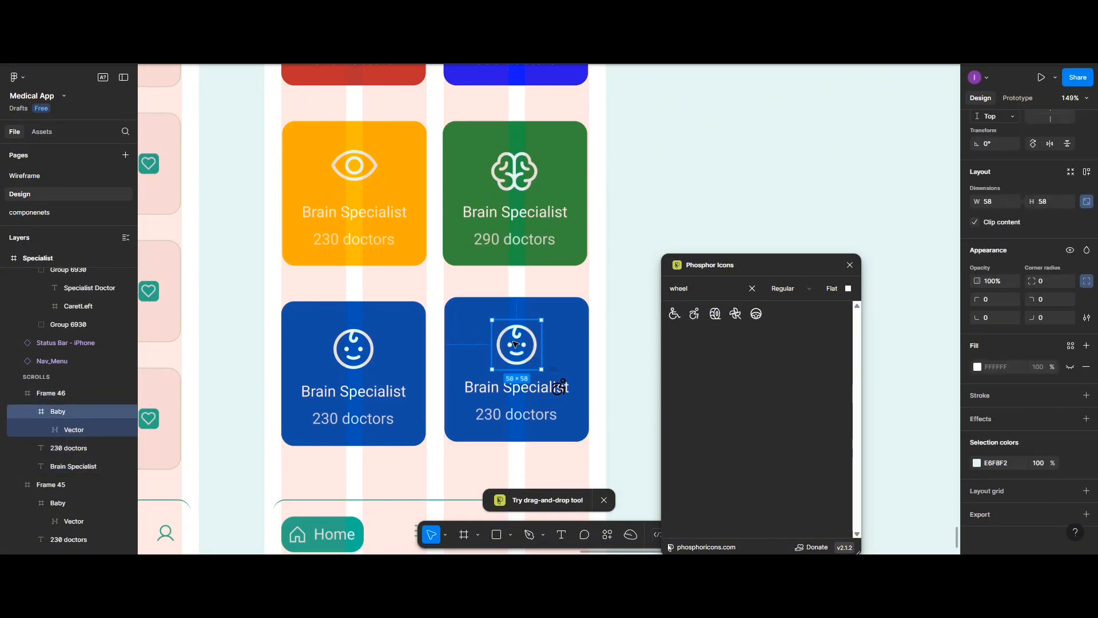
{"action": "key", "text": "Delete"}
- Resize the WheelchairMotion icon frame to a width of 58
{"action": "left_click", "coordinate": [562, 373]}
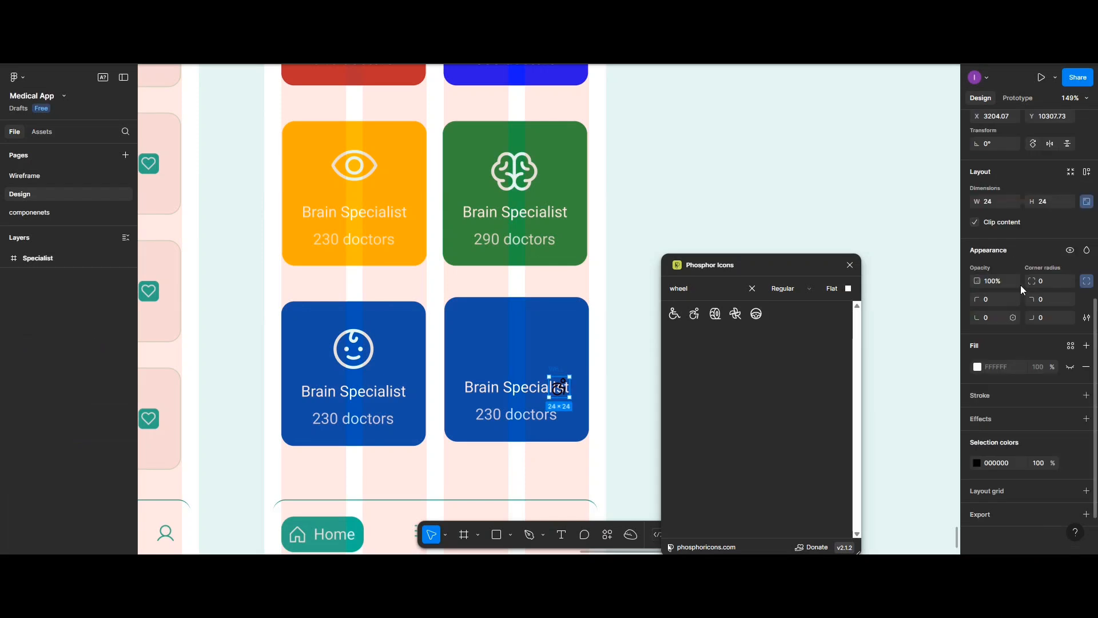
{"action": "left_click", "coordinate": [991, 206]}
{"action": "double_click", "coordinate": [991, 207]}
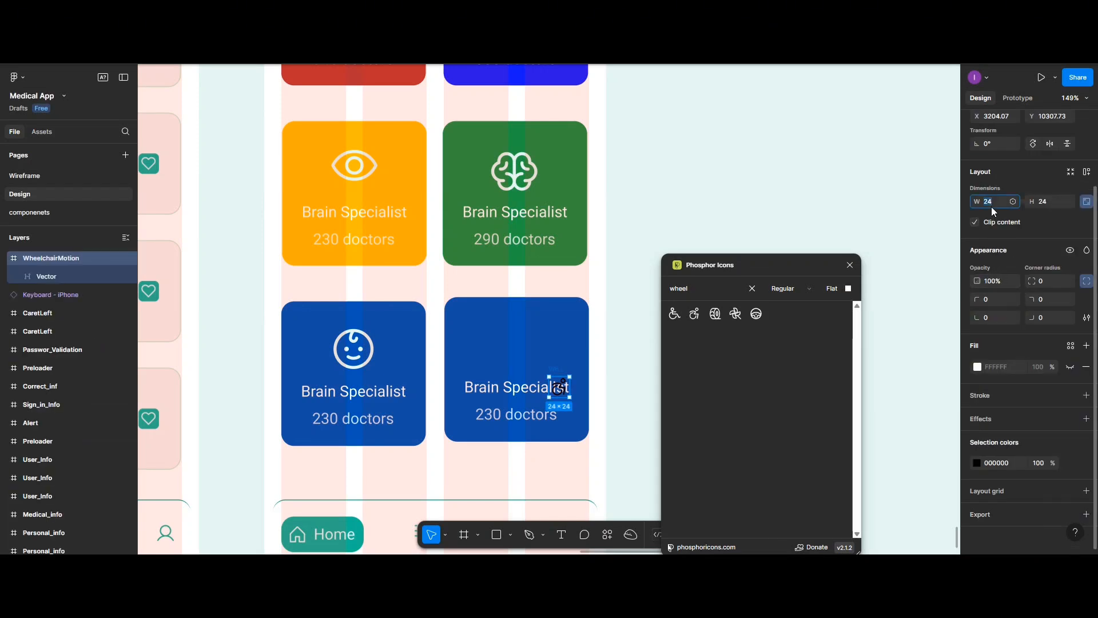
{"action": "type", "text": "58"}
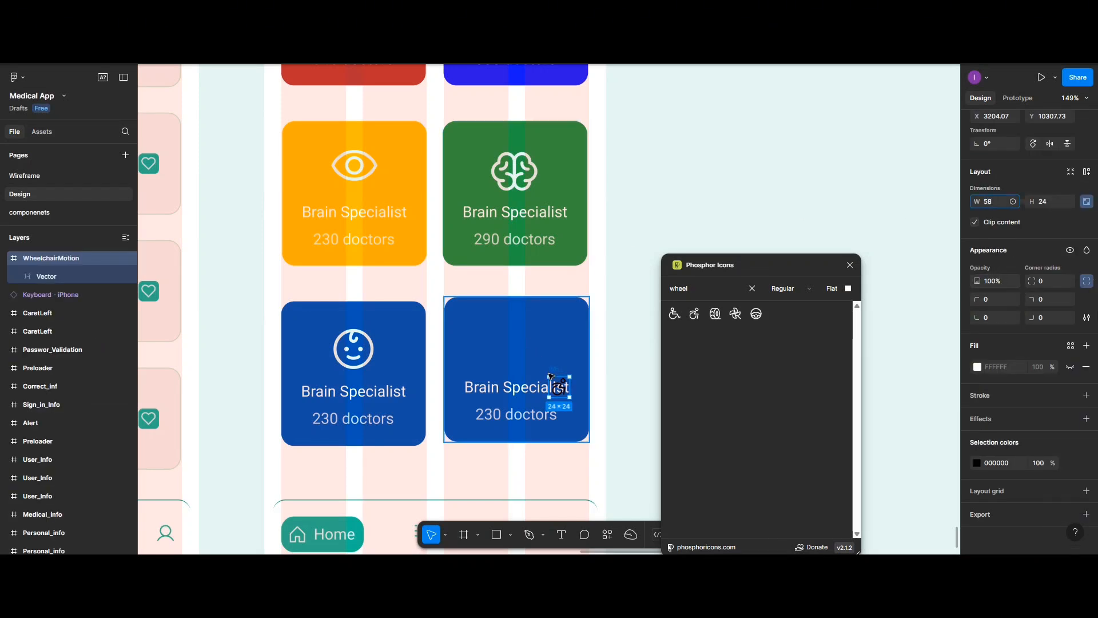
{"action": "left_click", "coordinate": [551, 376]}
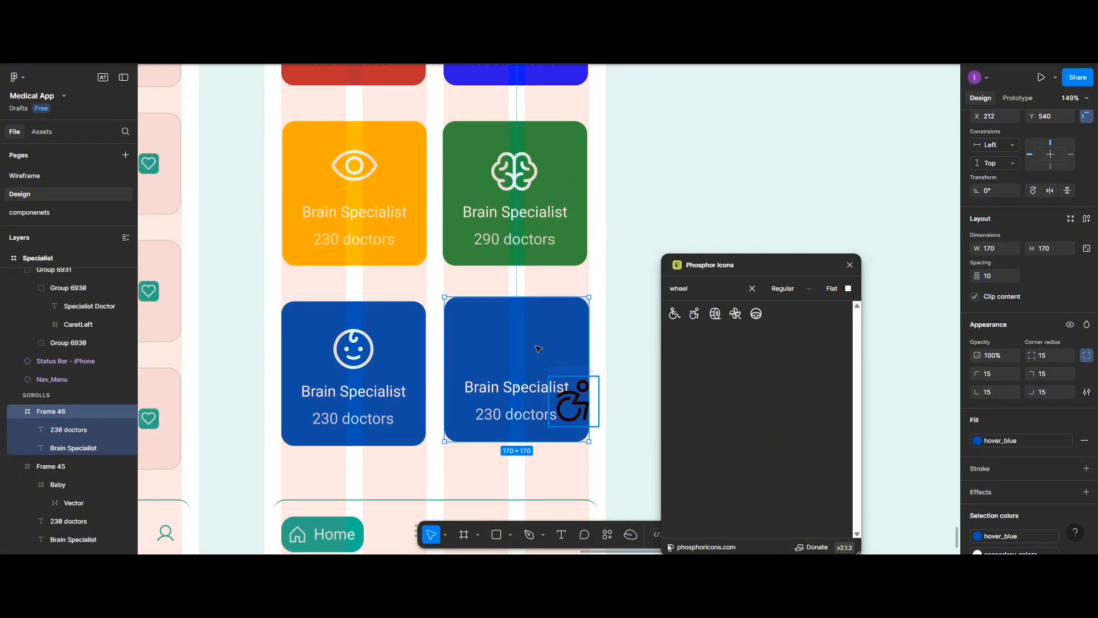
- Place the WheelchairMotion icon above the label in the second-column blue card and align that card with the Baby card
{"action": "left_click_drag", "start_coordinate": [538, 348], "coordinate": [510, 400]}
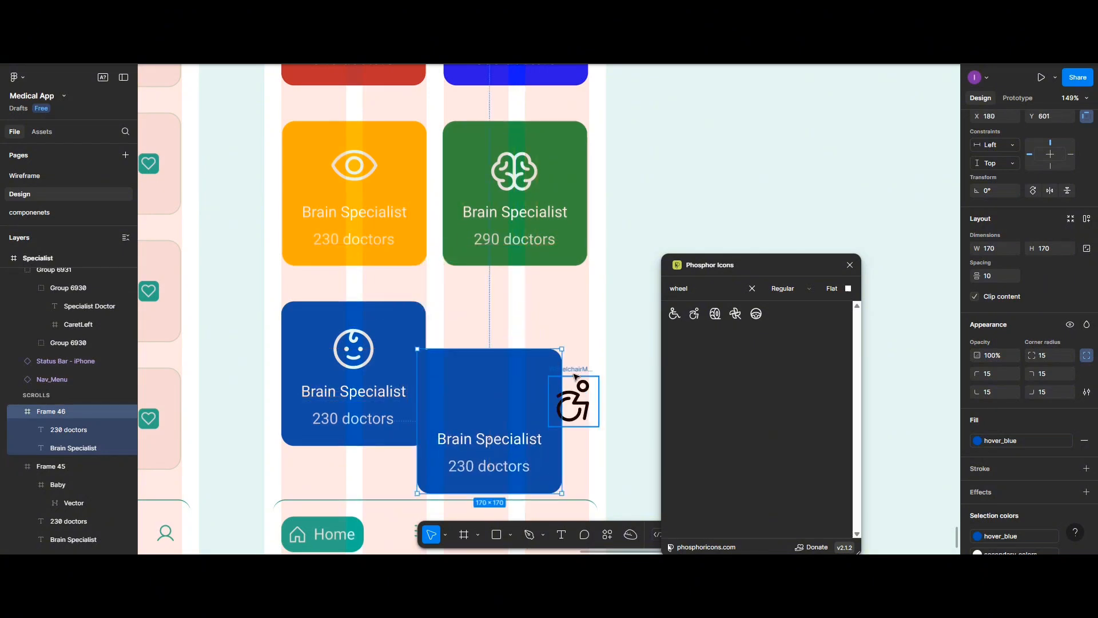
{"action": "left_click_drag", "start_coordinate": [575, 375], "coordinate": [539, 314]}
{"action": "left_click", "coordinate": [519, 370]}
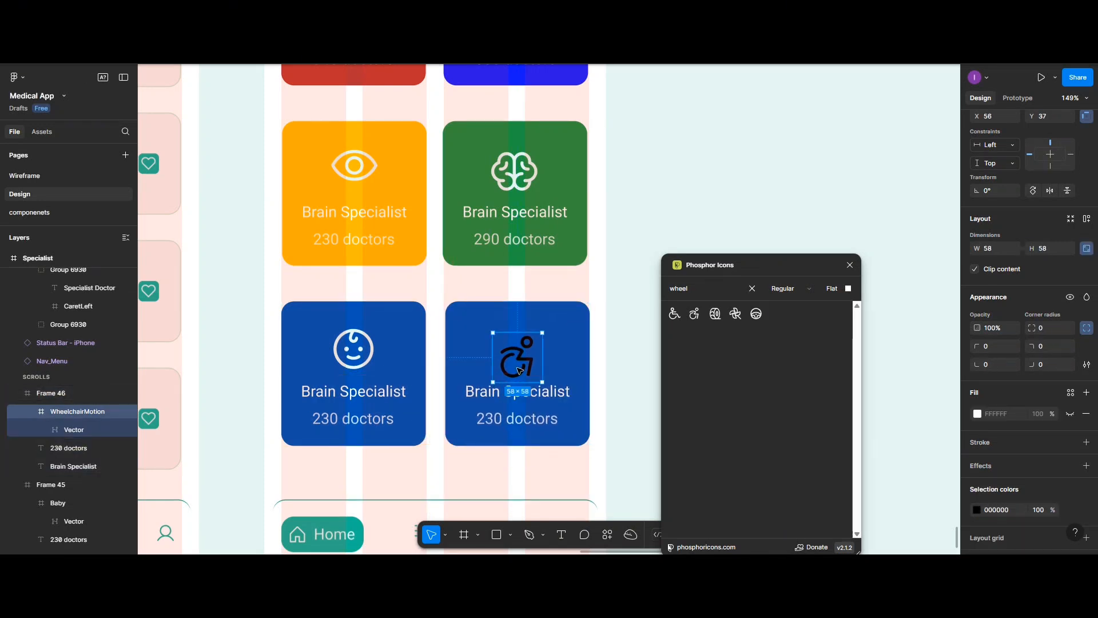
- Move the WheelchairMotion icon up to Y 27 in its card and recolor it to E6F8F2
{"action": "left_click_drag", "start_coordinate": [519, 361], "coordinate": [519, 354]}
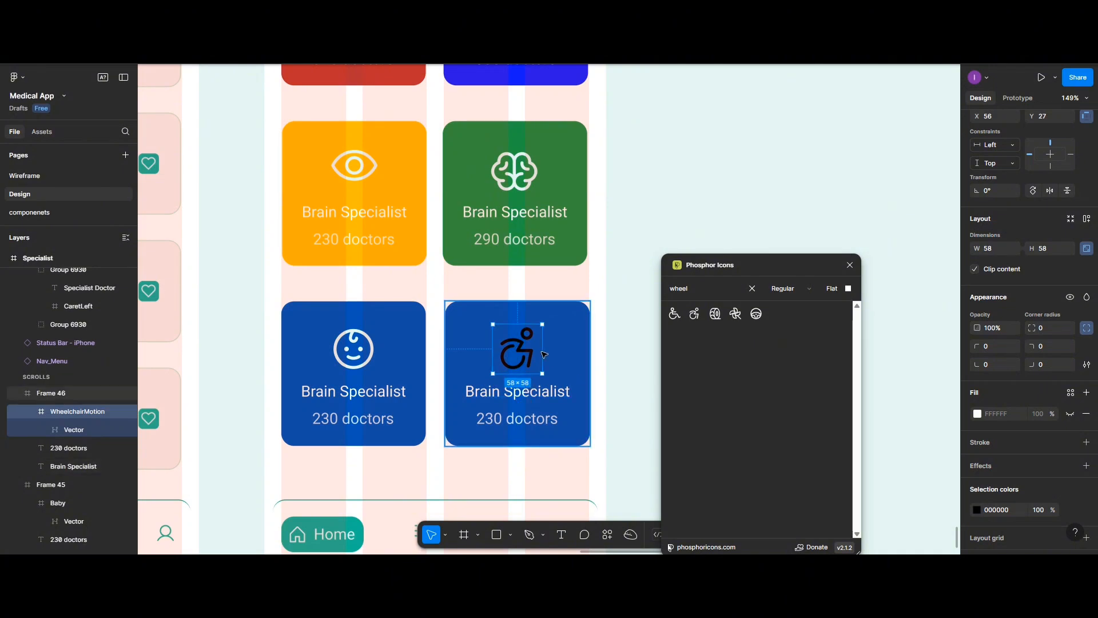
{"action": "left_click", "coordinate": [977, 510]}
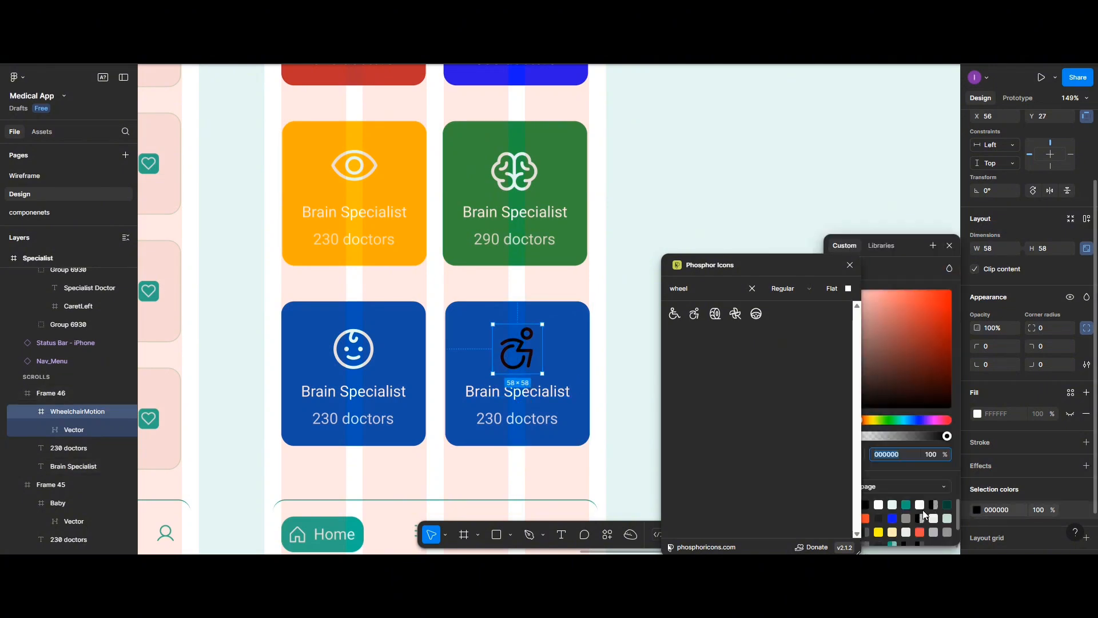
{"action": "left_click", "coordinate": [892, 505]}
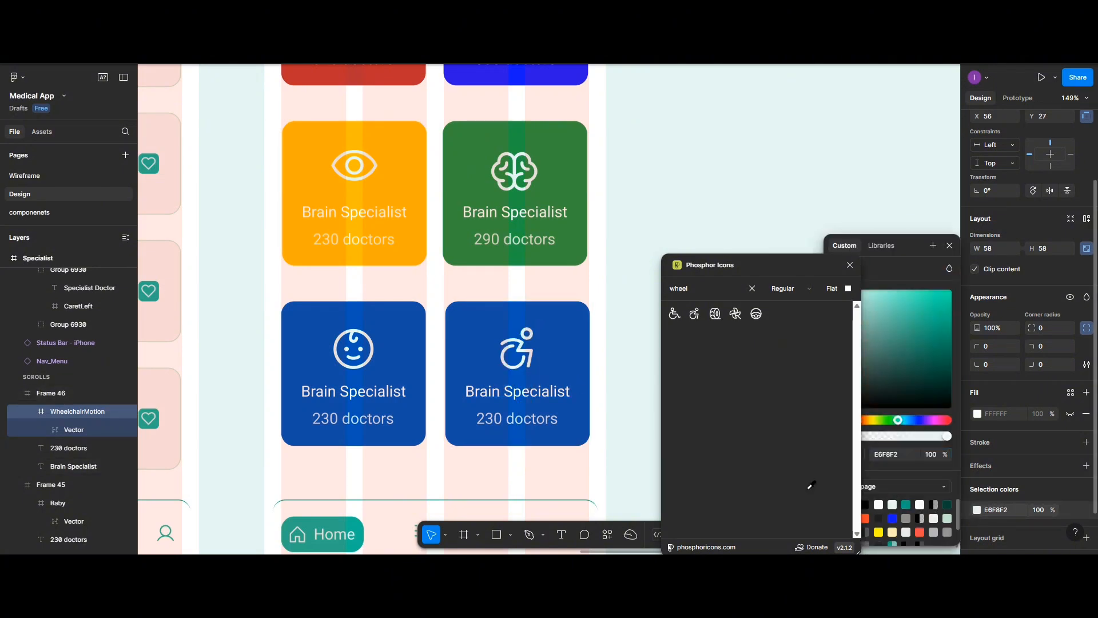
- Change the wheelchair card's label to "Special Needs Specialist" on two lines, with the label and doctor count spaced so they do not overlap
{"action": "left_click", "coordinate": [499, 393]}
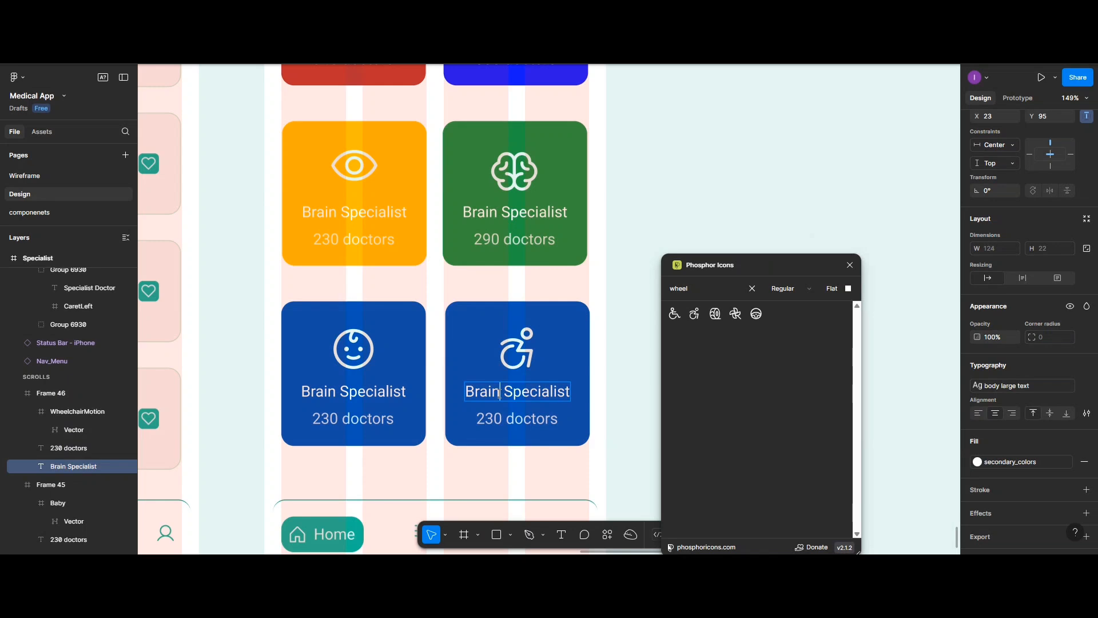
{"action": "left_click_drag", "start_coordinate": [499, 393], "coordinate": [469, 391]}
{"action": "type", "text": "Special"}
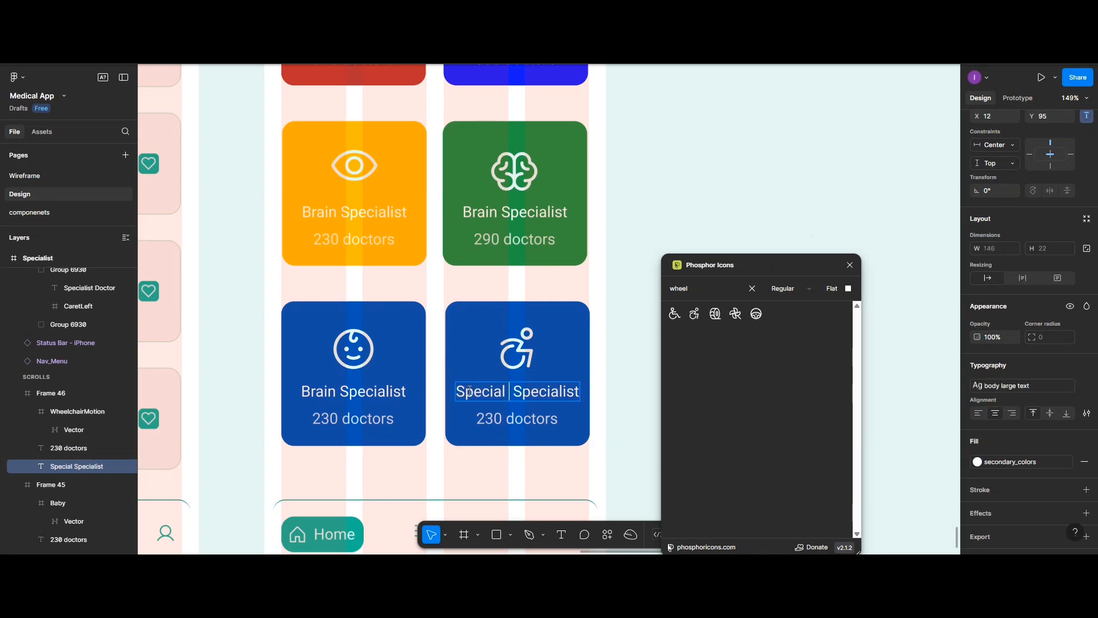
{"action": "type", "text": " Needs"}
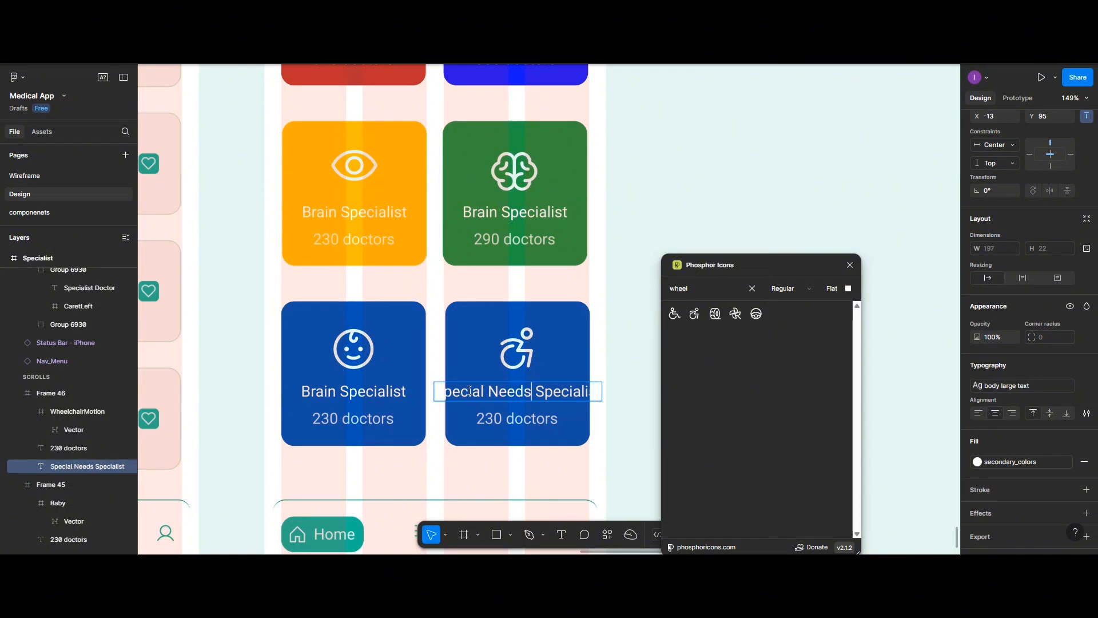
{"action": "key", "text": "Return"}
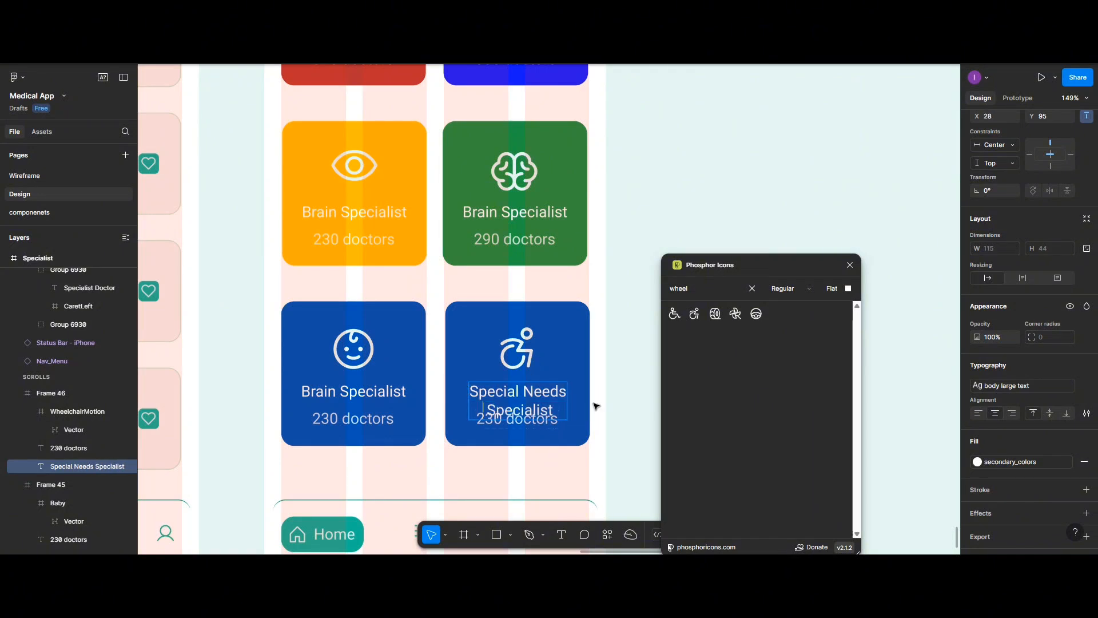
{"action": "key", "text": "Escape"}
{"action": "left_click_drag", "start_coordinate": [535, 393], "coordinate": [531, 430]}
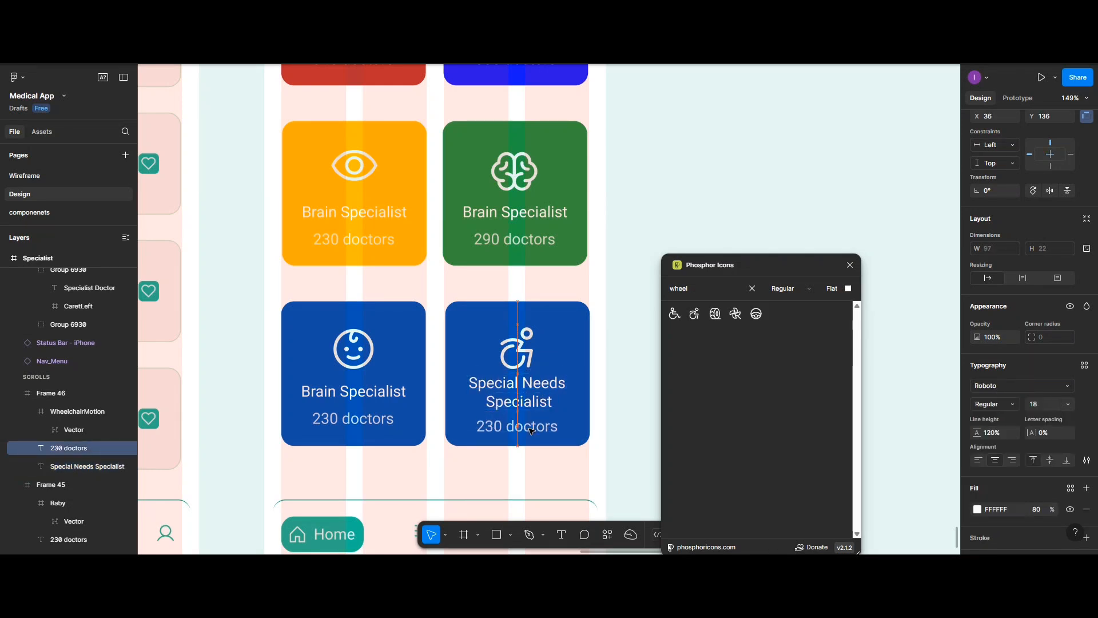
- Change the doctor count on the Special Needs Specialist card to "110 doctors"
{"action": "double_click", "coordinate": [496, 429]}
{"action": "left_click", "coordinate": [496, 429]}
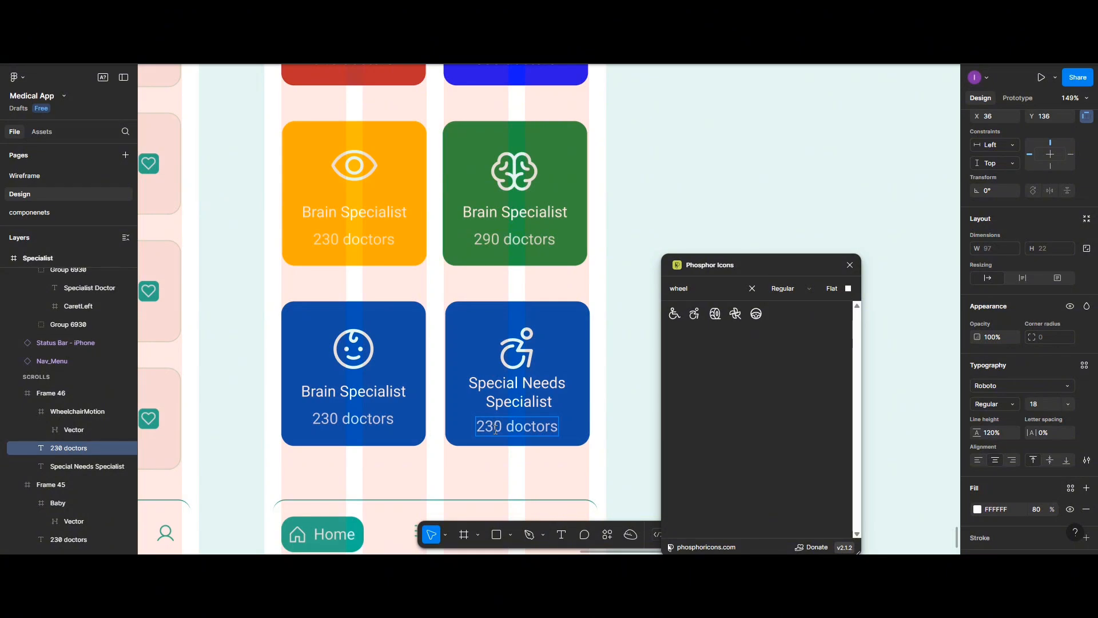
{"action": "key", "text": "BackSpace"}
{"action": "key", "text": "BackSpace"}
{"action": "type", "text": "11"}
- Change the Baby card's label to "Child Specialist" and close the Phosphor Icons plugin
{"action": "left_click", "coordinate": [332, 393]}
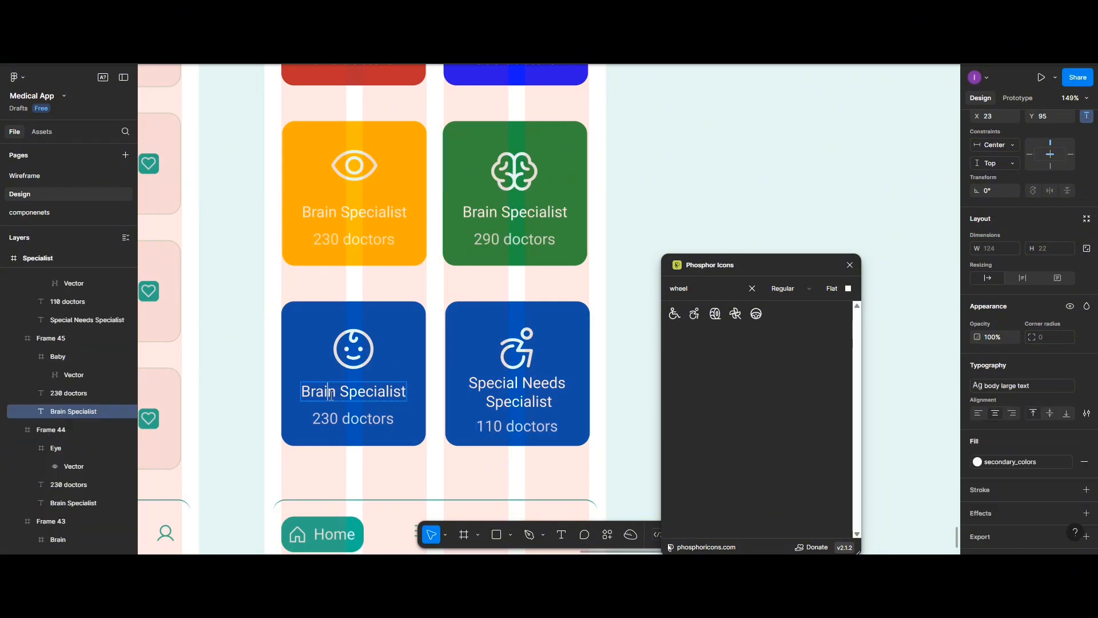
{"action": "type", "text": "Chu"}
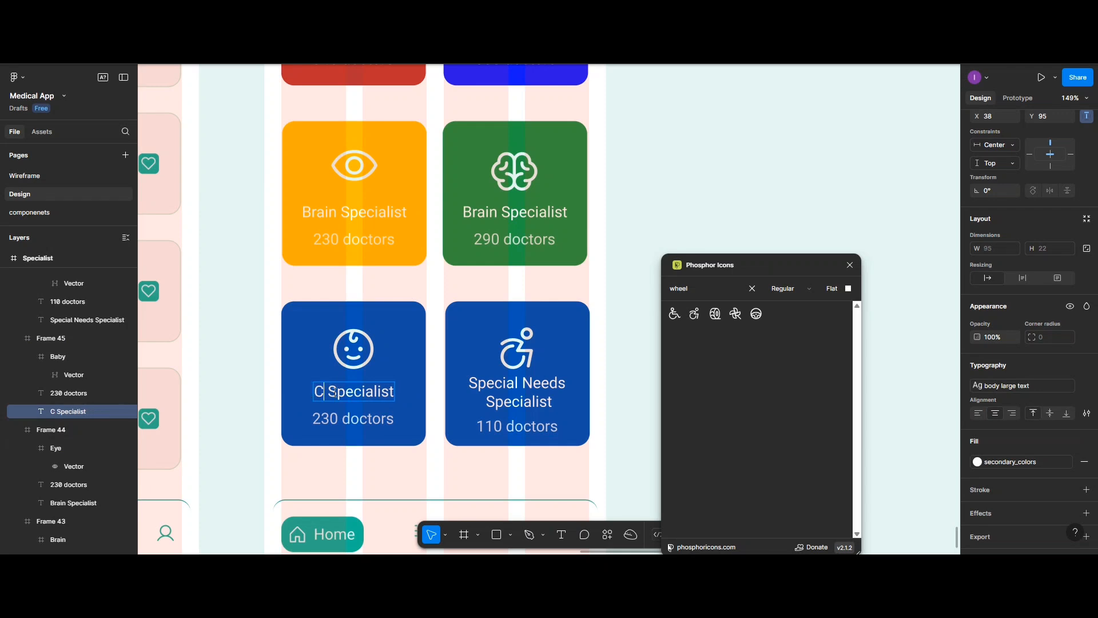
{"action": "key", "text": "BackSpace"}
{"action": "type", "text": "ild"}
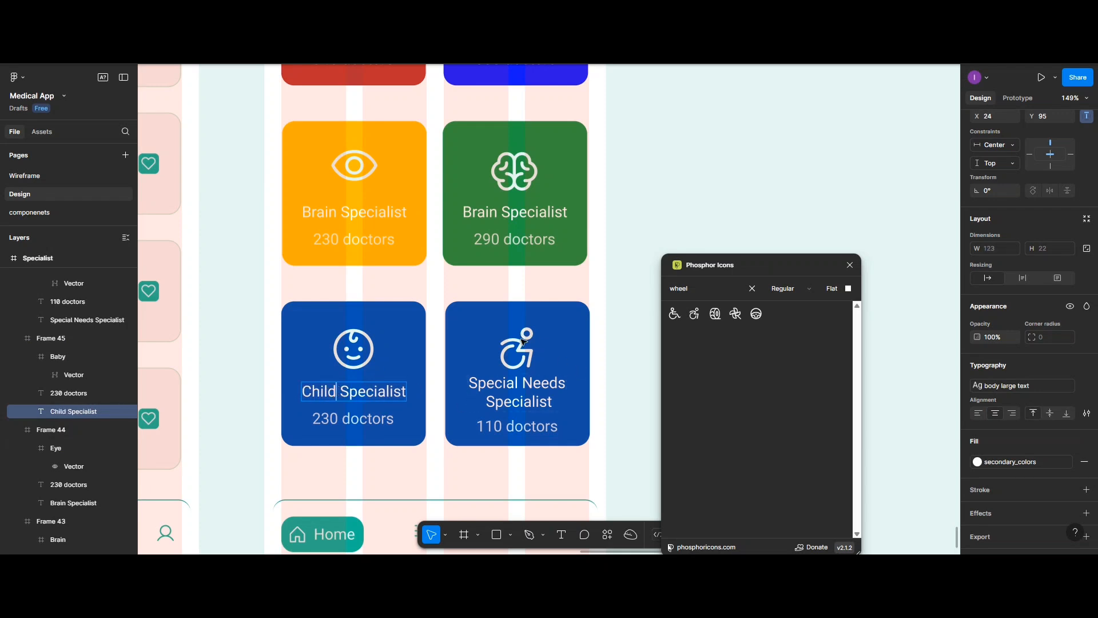
{"action": "key", "text": "Escape"}
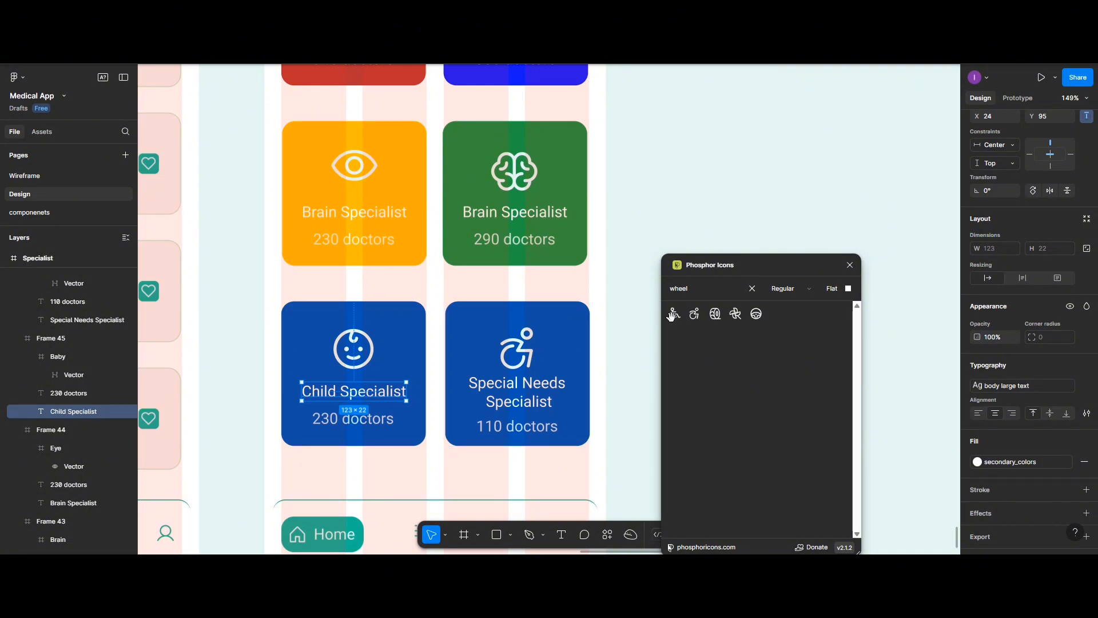
{"action": "left_click", "coordinate": [850, 265]}
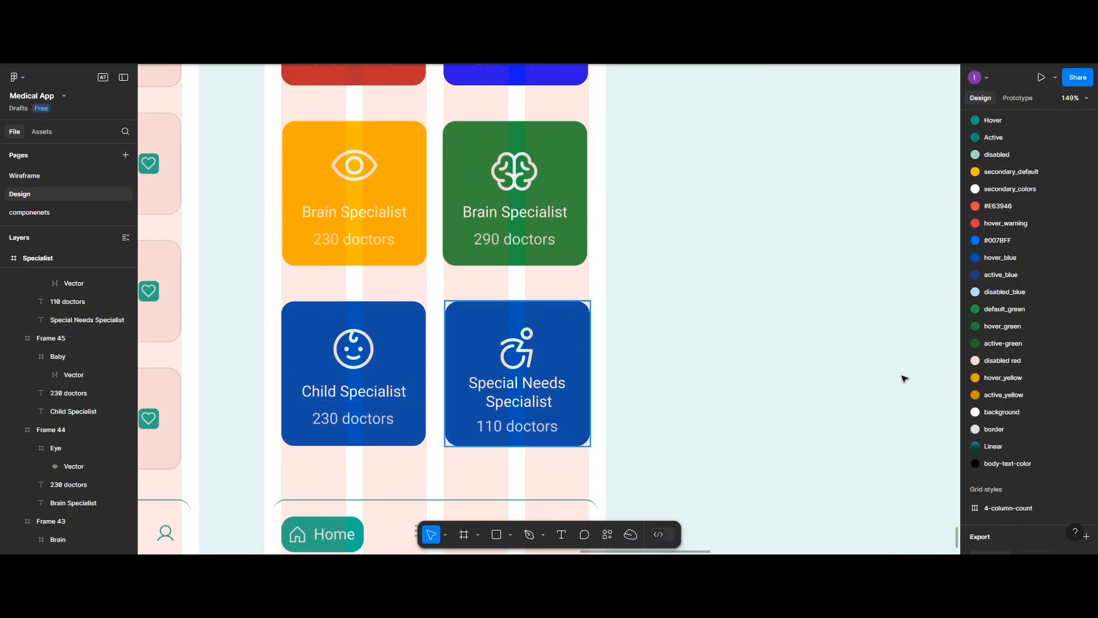
- Apply the hover_yellow color style as the fill of the Special Needs Specialist card
{"action": "left_click", "coordinate": [517, 372]}
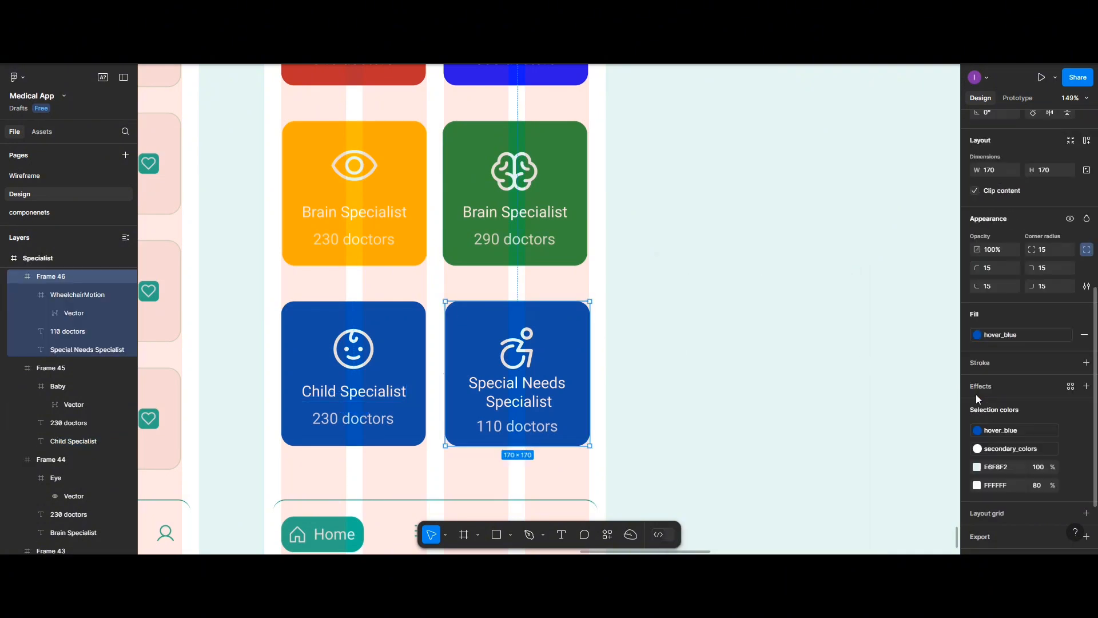
{"action": "left_click", "coordinate": [977, 335]}
{"action": "scroll", "coordinate": [883, 428], "scroll_direction": "down", "scroll_amount": 5}
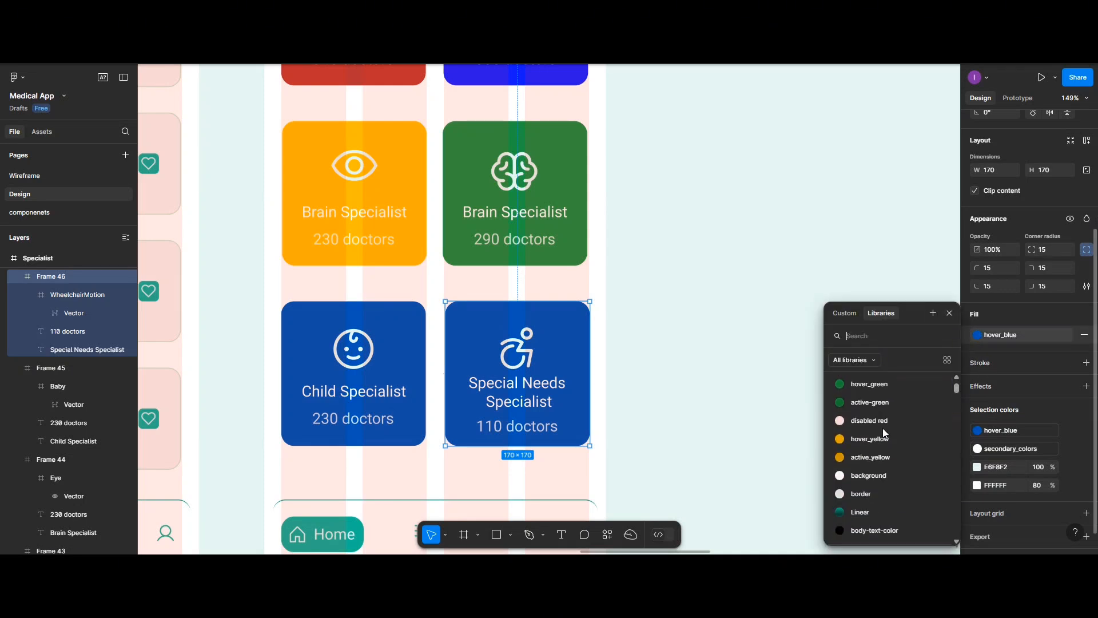
{"action": "left_click", "coordinate": [863, 433]}
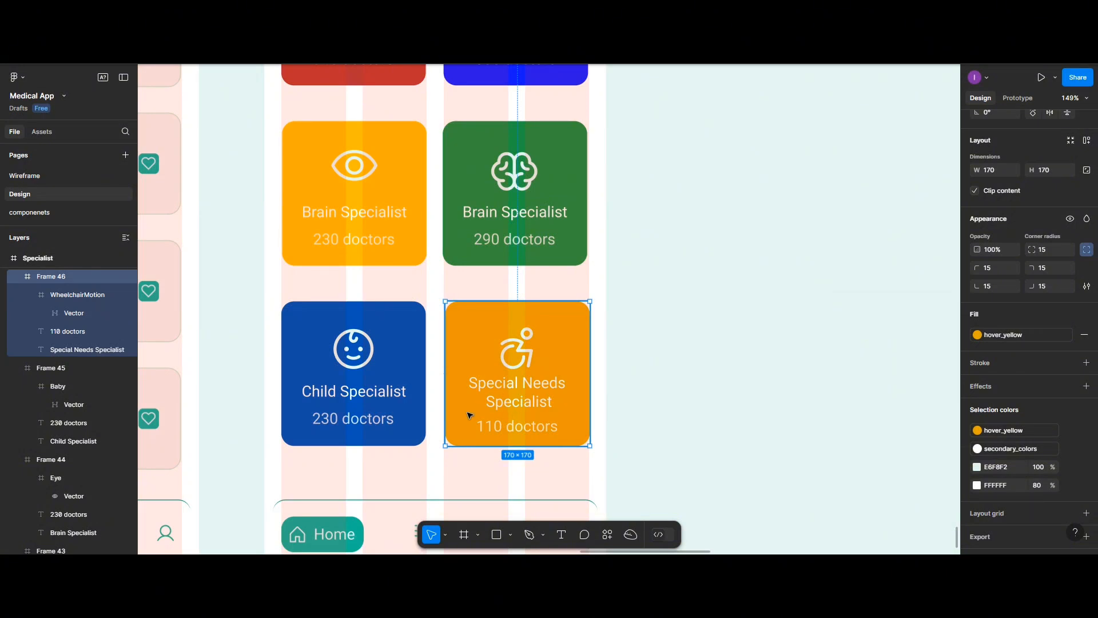
- Set the horizontal spacing between the Cardio and Dental Specialist cards to 20 and group the two cards
{"action": "scroll", "coordinate": [468, 414], "scroll_direction": "down", "scroll_amount": 2}
{"action": "scroll", "coordinate": [468, 414], "scroll_direction": "up", "scroll_amount": 5}
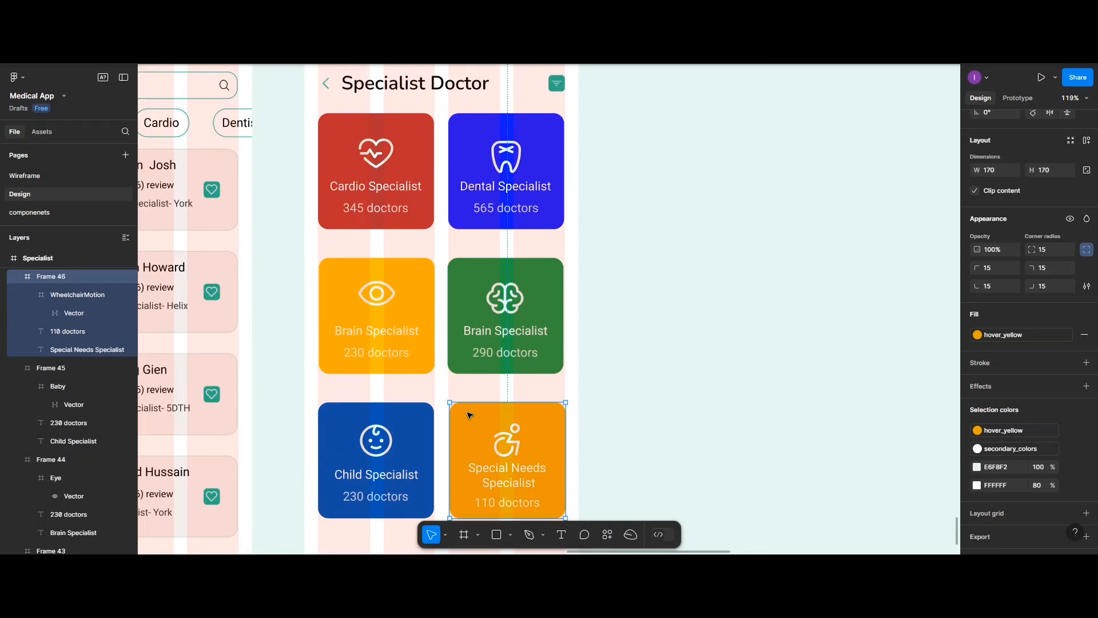
{"action": "scroll", "coordinate": [468, 414], "scroll_direction": "down", "scroll_amount": 2}
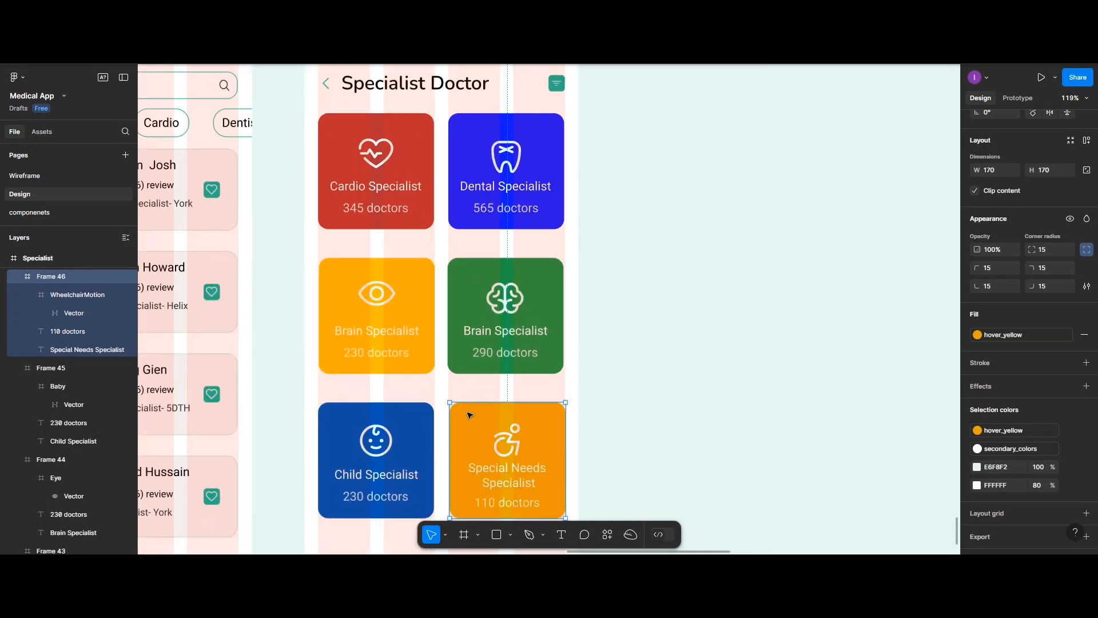
{"action": "left_click", "coordinate": [397, 223]}
{"action": "left_click", "coordinate": [487, 221], "text": "shift"}
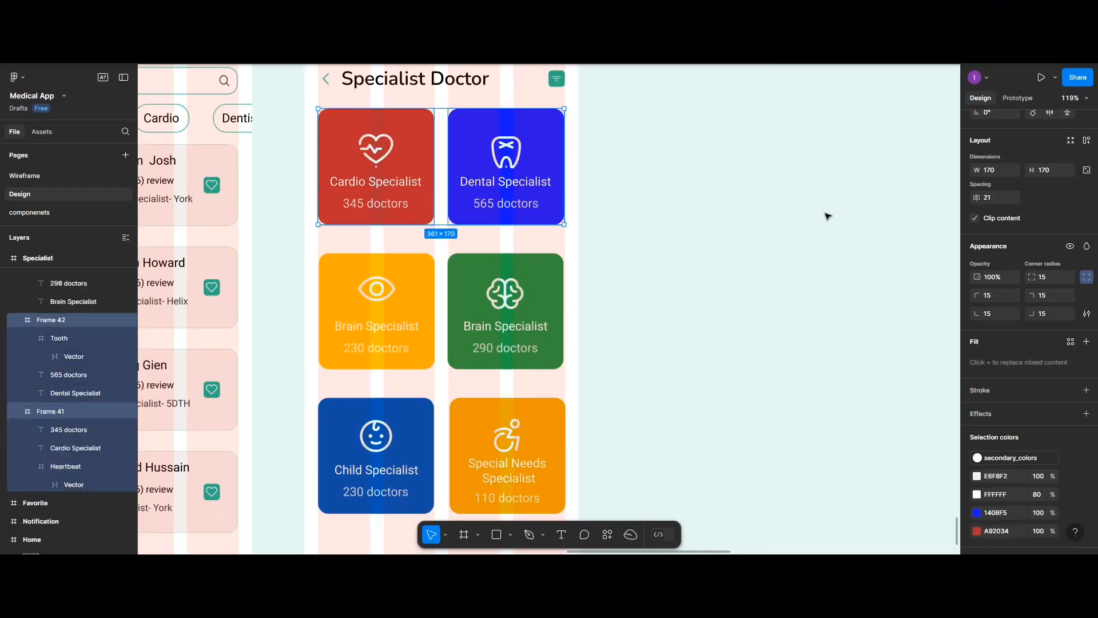
{"action": "scroll", "coordinate": [1017, 199], "scroll_direction": "up", "scroll_amount": 3}
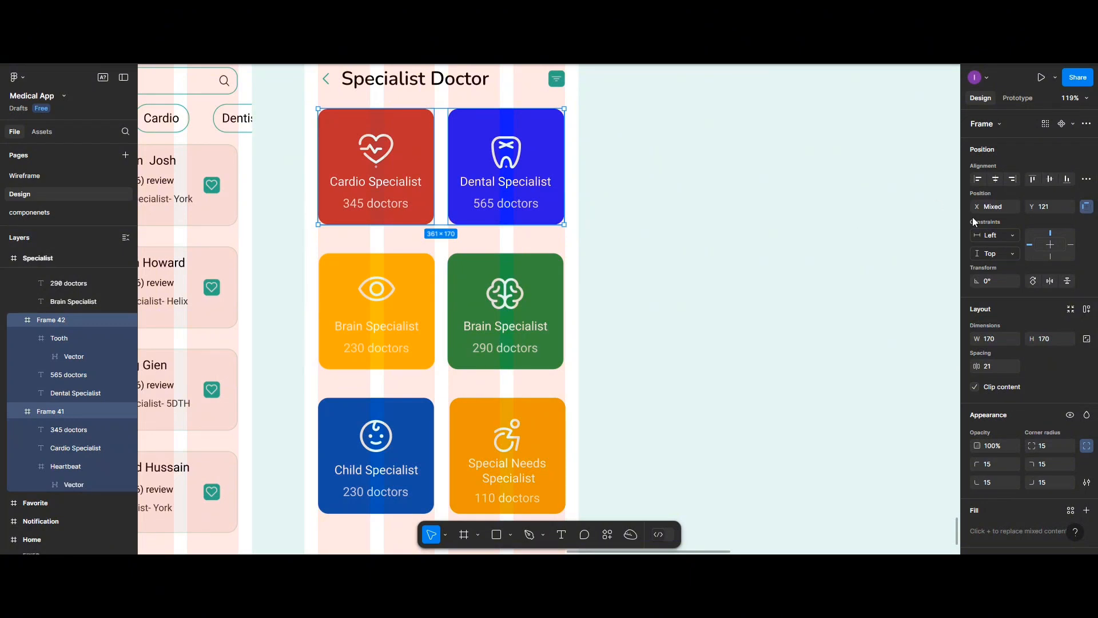
{"action": "left_click", "coordinate": [1085, 179]}
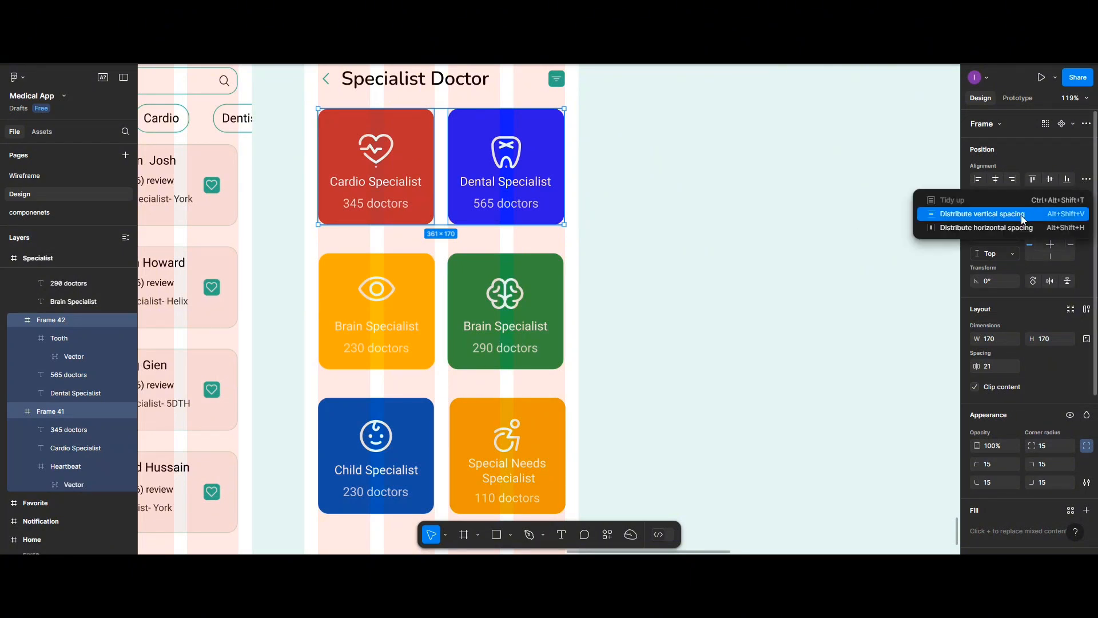
{"action": "left_click", "coordinate": [950, 225]}
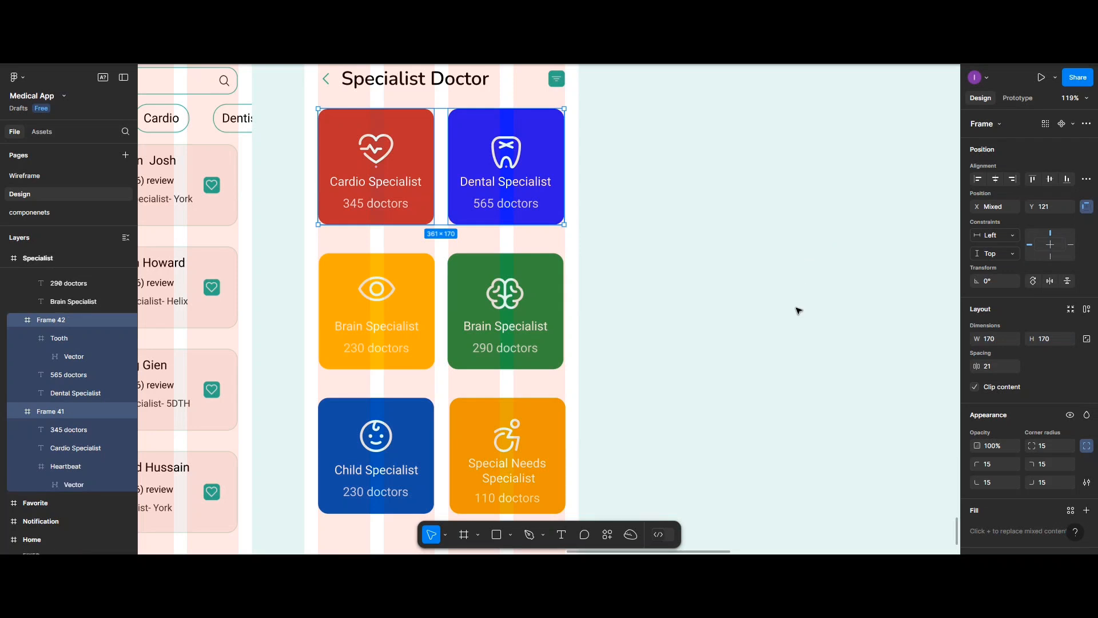
{"action": "left_click", "coordinate": [994, 368]}
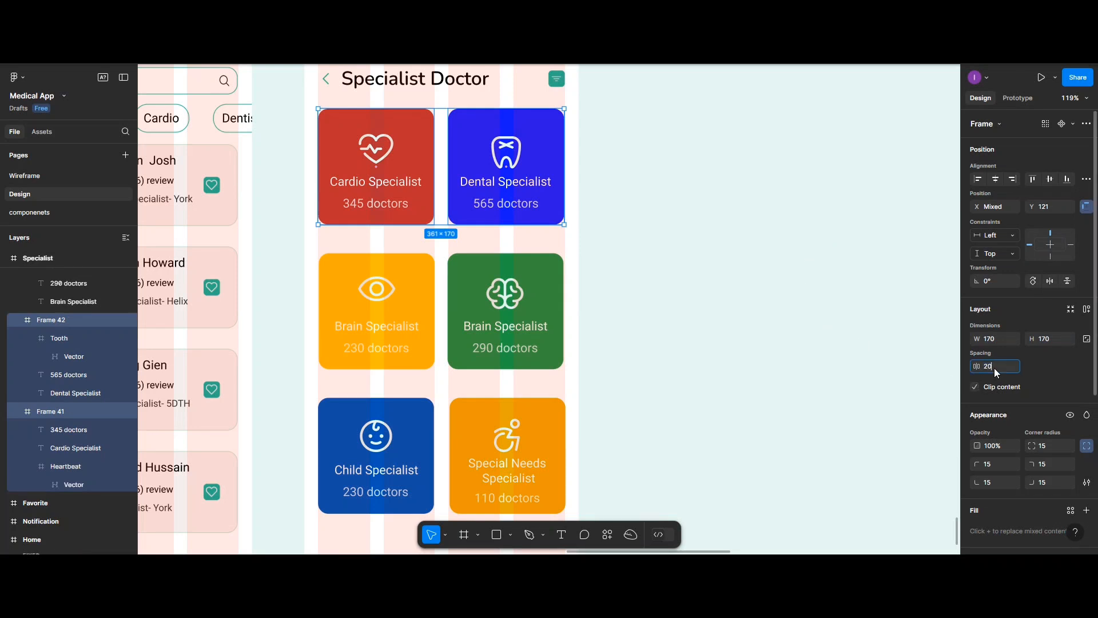
{"action": "key", "text": "Return"}
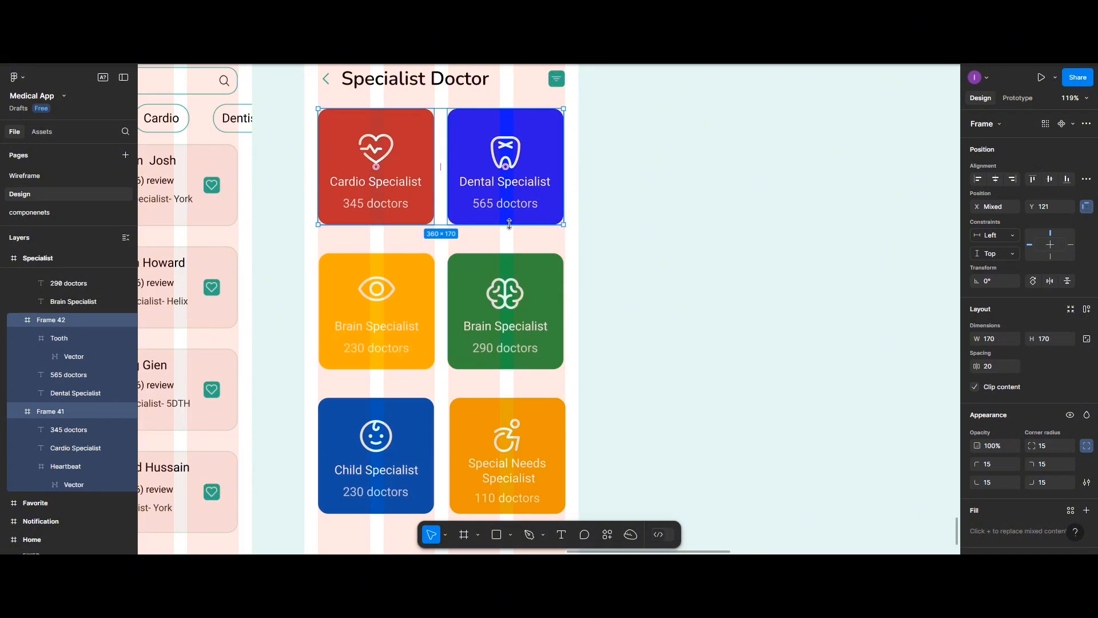
{"action": "key", "text": "Escape"}
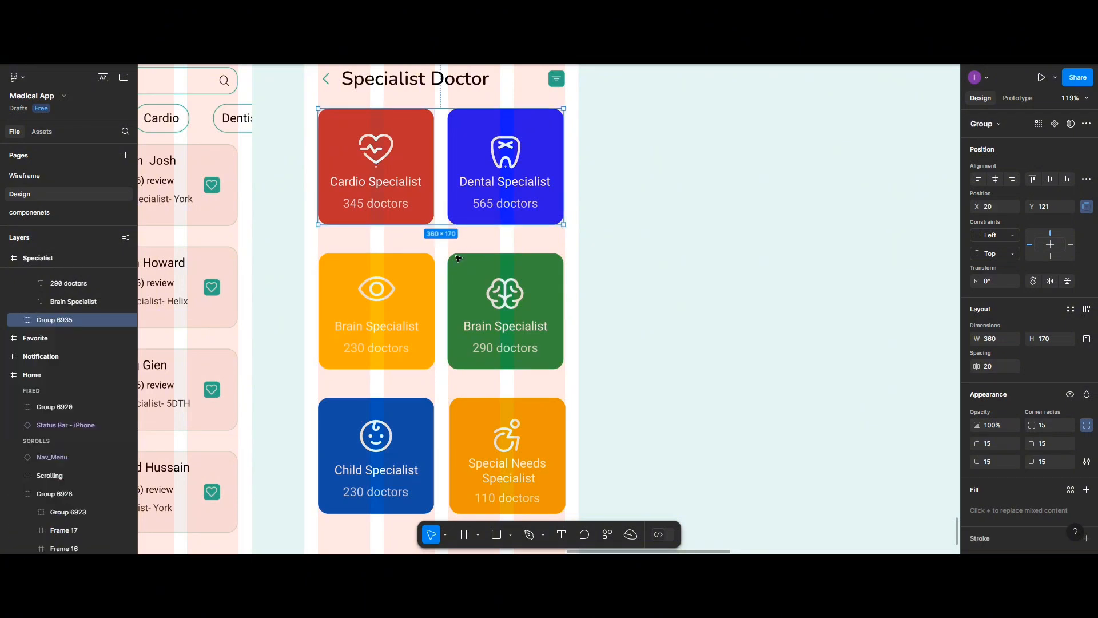
- Set the spacing between the yellow eye card and the green brain card to 20 and group them
{"action": "left_click", "coordinate": [393, 290]}
{"action": "left_click", "coordinate": [493, 299], "text": "shift"}
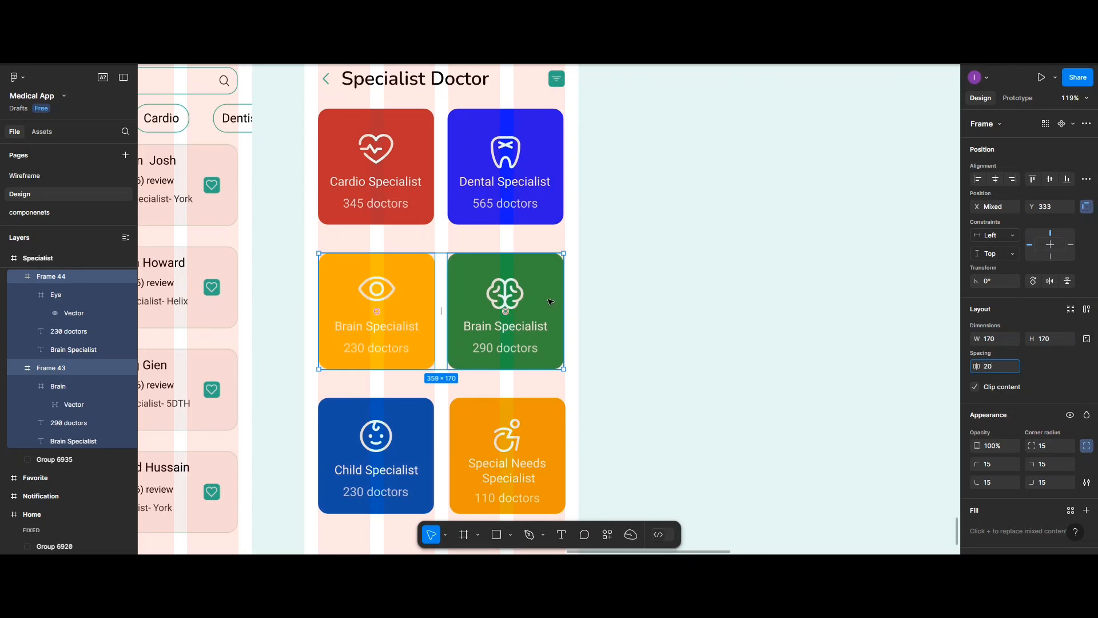
{"action": "key", "text": "ctrl+g"}
- Set the horizontal spacing between the Child and Special Needs Specialist cards to 20 and group the two cards
{"action": "left_click", "coordinate": [412, 418]}
{"action": "left_click", "coordinate": [466, 436], "text": "shift"}
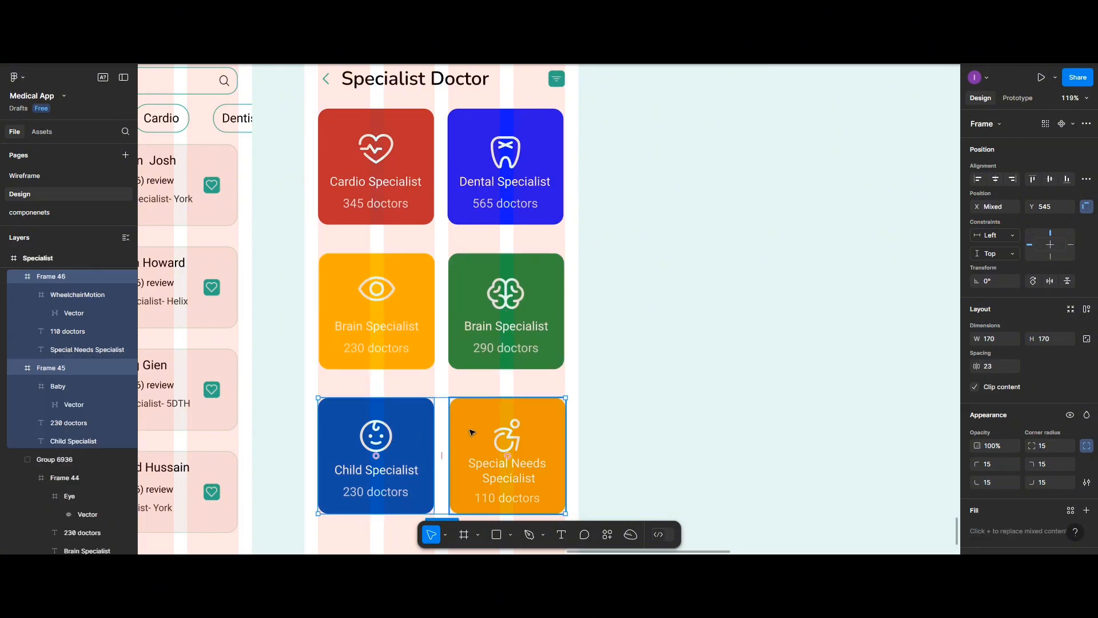
{"action": "left_click", "coordinate": [1086, 179]}
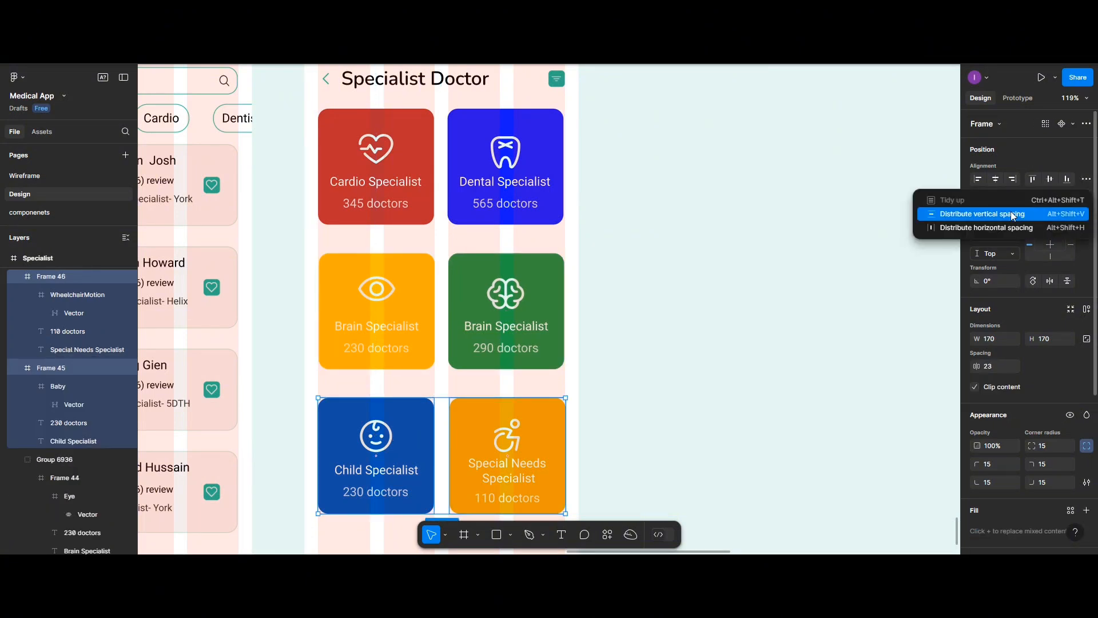
{"action": "left_click", "coordinate": [1050, 180]}
{"action": "left_click", "coordinate": [1086, 179]}
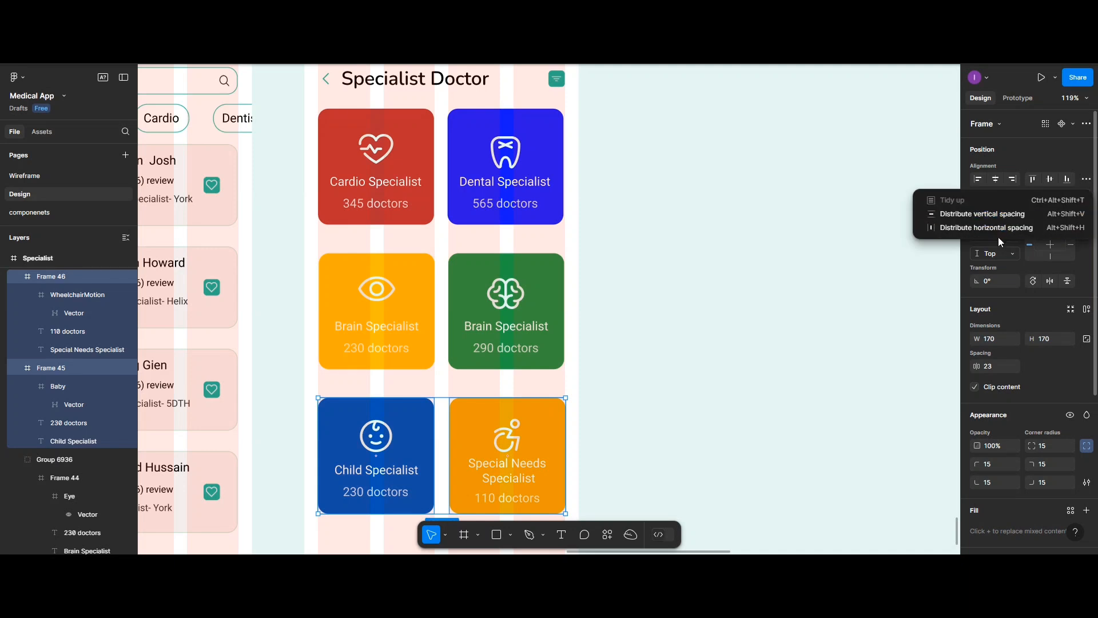
{"action": "left_click", "coordinate": [996, 233]}
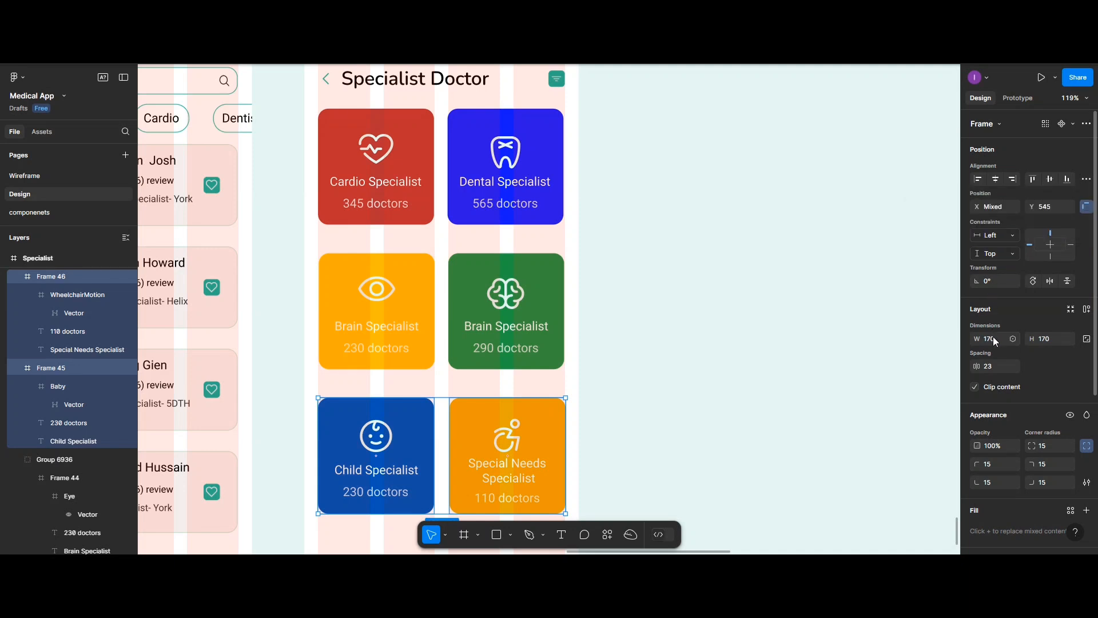
{"action": "left_click", "coordinate": [993, 366]}
{"action": "type", "text": "20"}
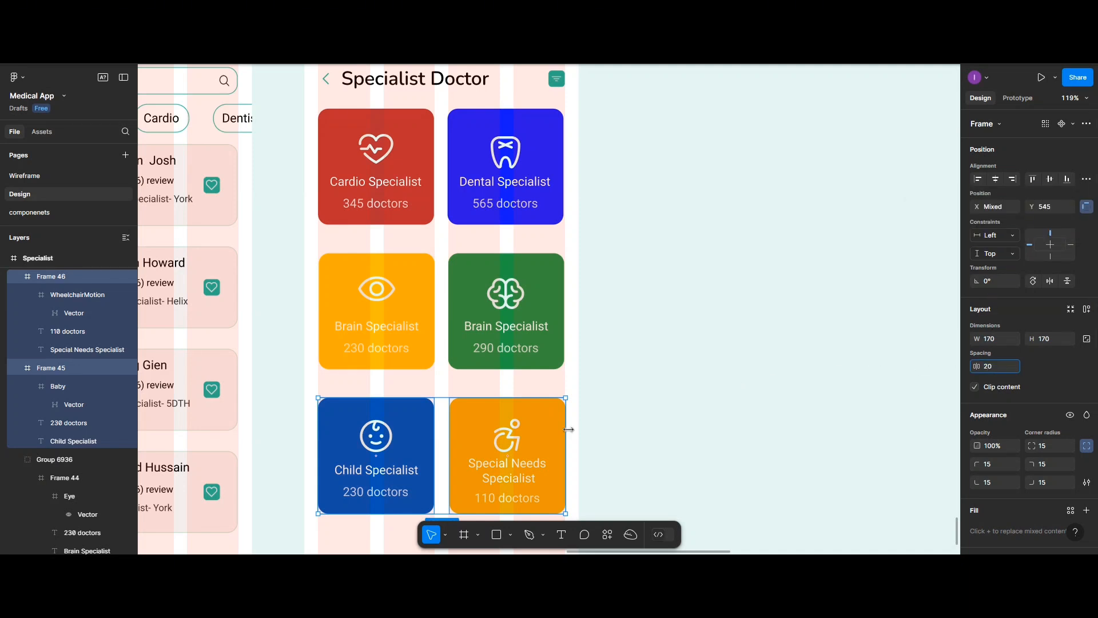
{"action": "key", "text": "ctrl+g"}
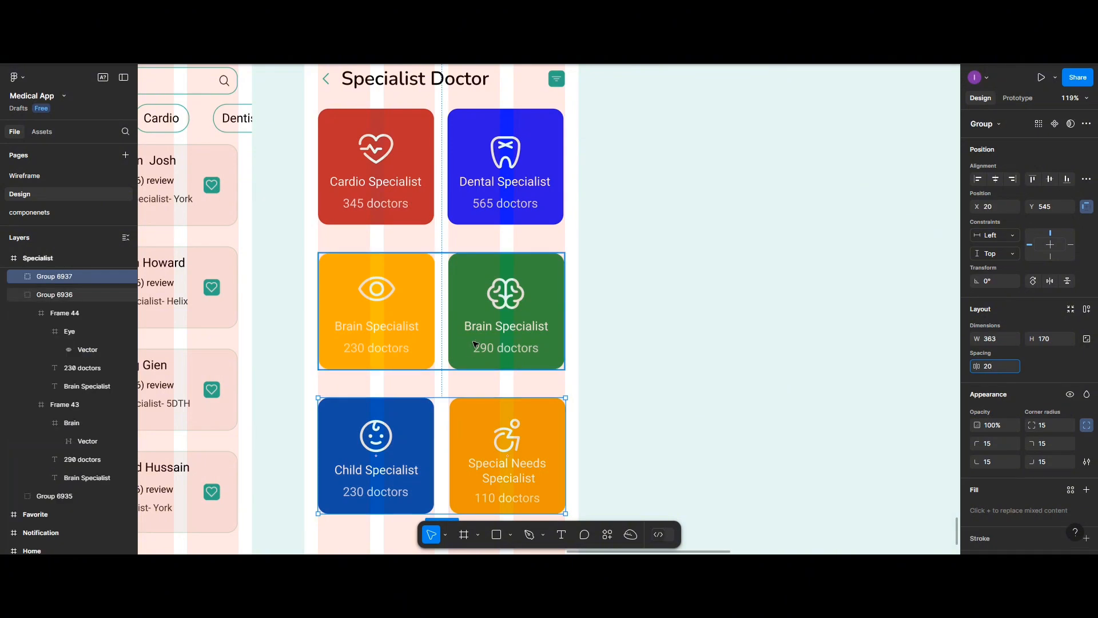
- Distribute the three card row groups vertically on the Specialist frame and set the spacing between them to 40
{"action": "scroll", "coordinate": [475, 355], "scroll_direction": "down", "scroll_amount": 2}
{"action": "left_click", "coordinate": [385, 303], "text": "shift"}
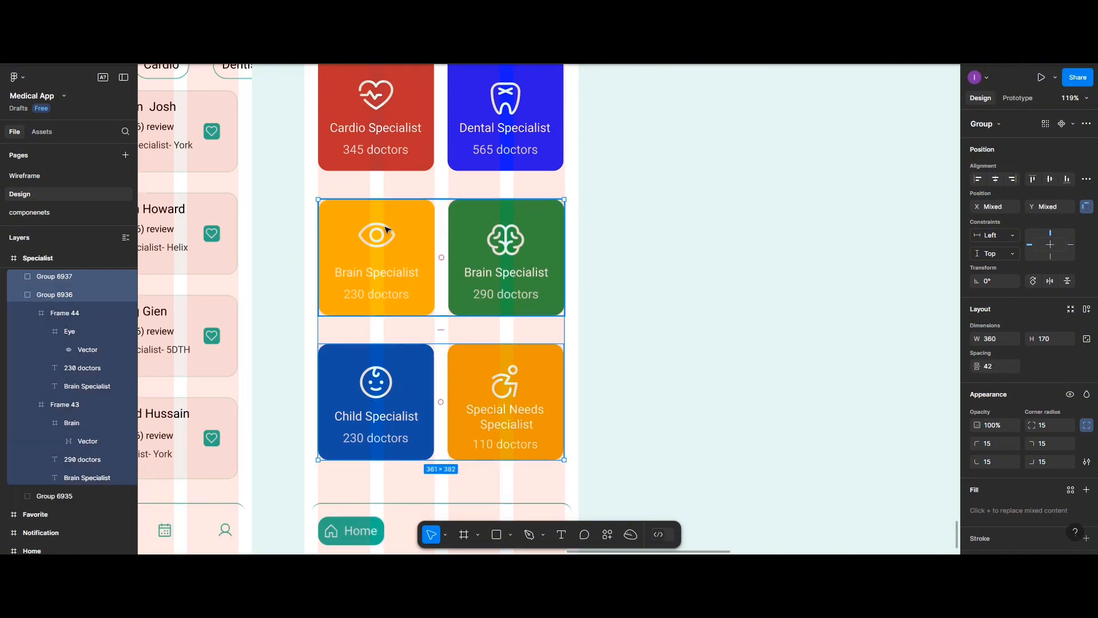
{"action": "left_click", "coordinate": [388, 165], "text": "shift"}
{"action": "scroll", "coordinate": [498, 269], "scroll_direction": "up", "scroll_amount": 1}
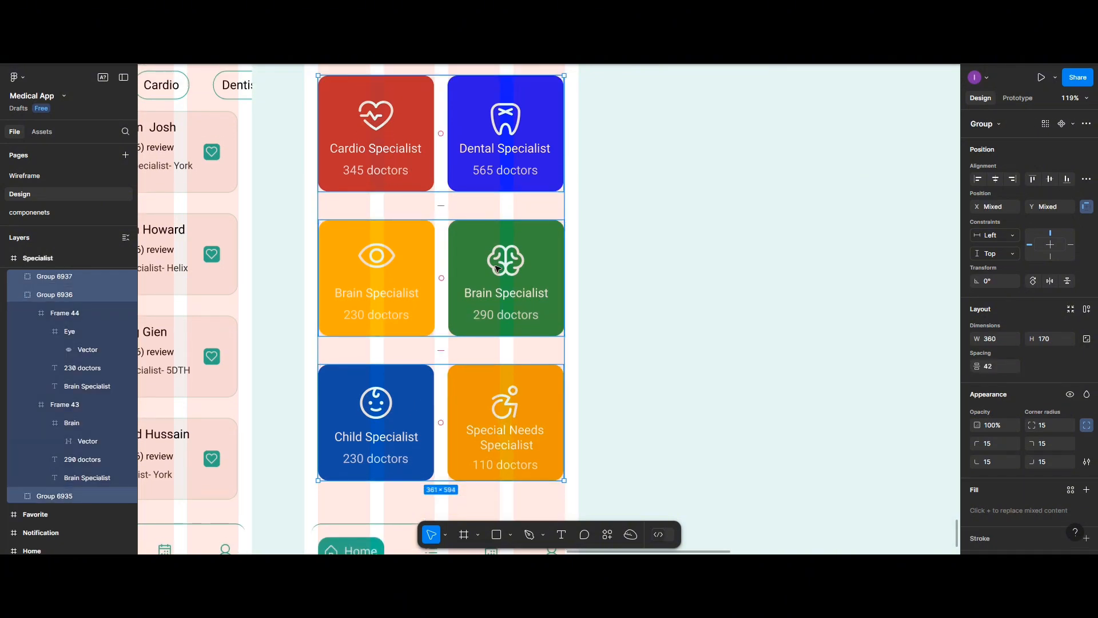
{"action": "left_click", "coordinate": [1088, 179]}
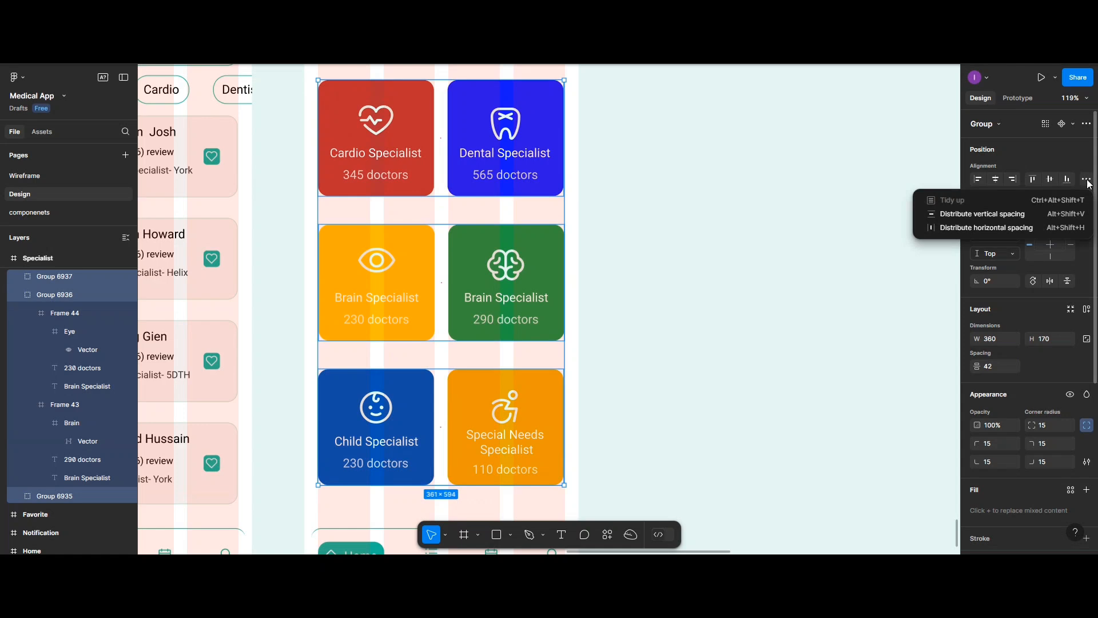
{"action": "left_click", "coordinate": [1009, 213]}
{"action": "left_click", "coordinate": [991, 366]}
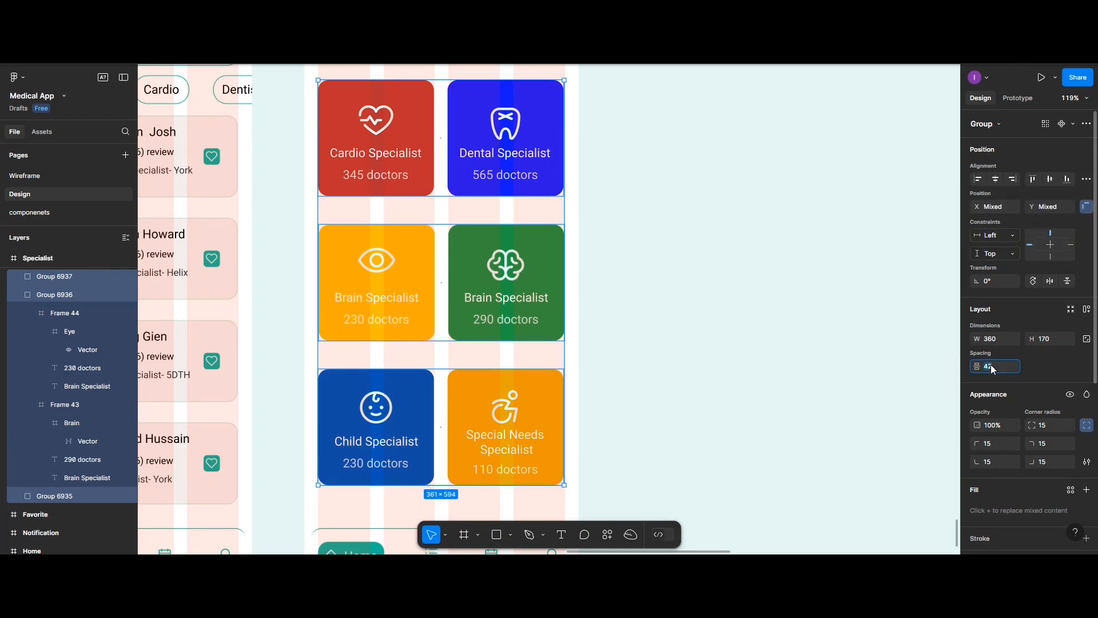
{"action": "type", "text": "0"}
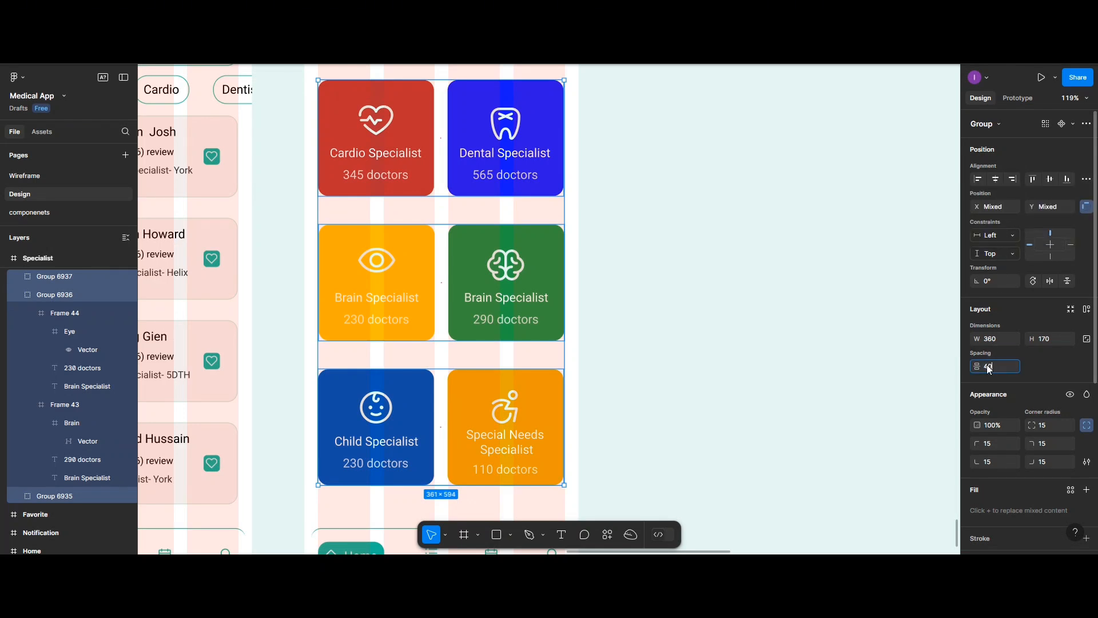
{"action": "left_click", "coordinate": [547, 275]}
{"action": "scroll", "coordinate": [547, 276], "scroll_direction": "up", "scroll_amount": 1}
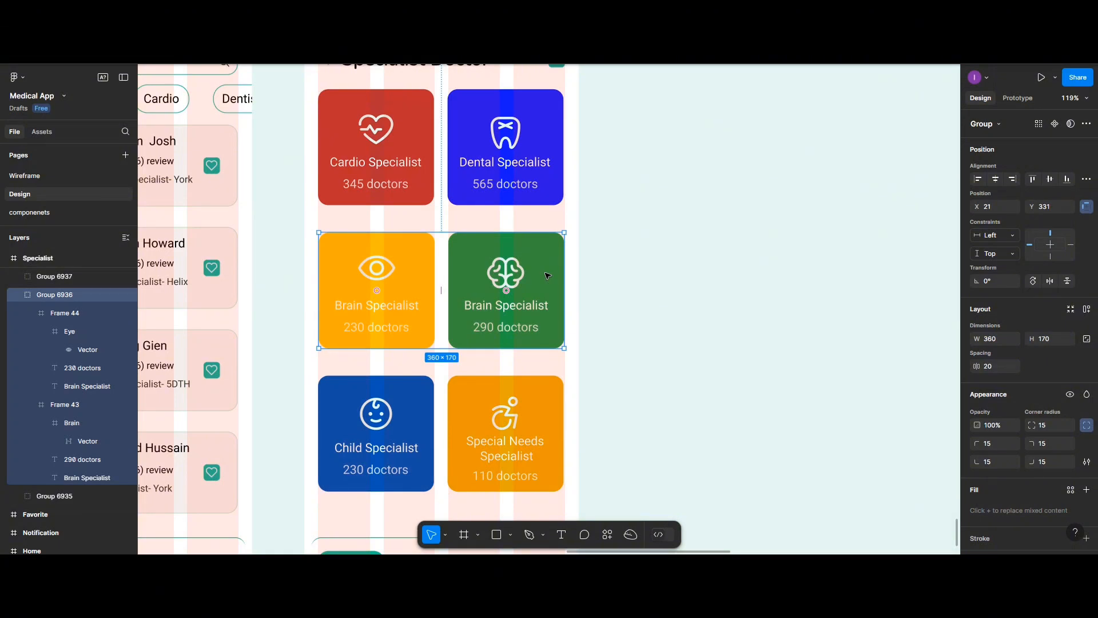
- Select the whole Specialist frame
{"action": "scroll", "coordinate": [474, 261], "scroll_direction": "down", "scroll_amount": 5}
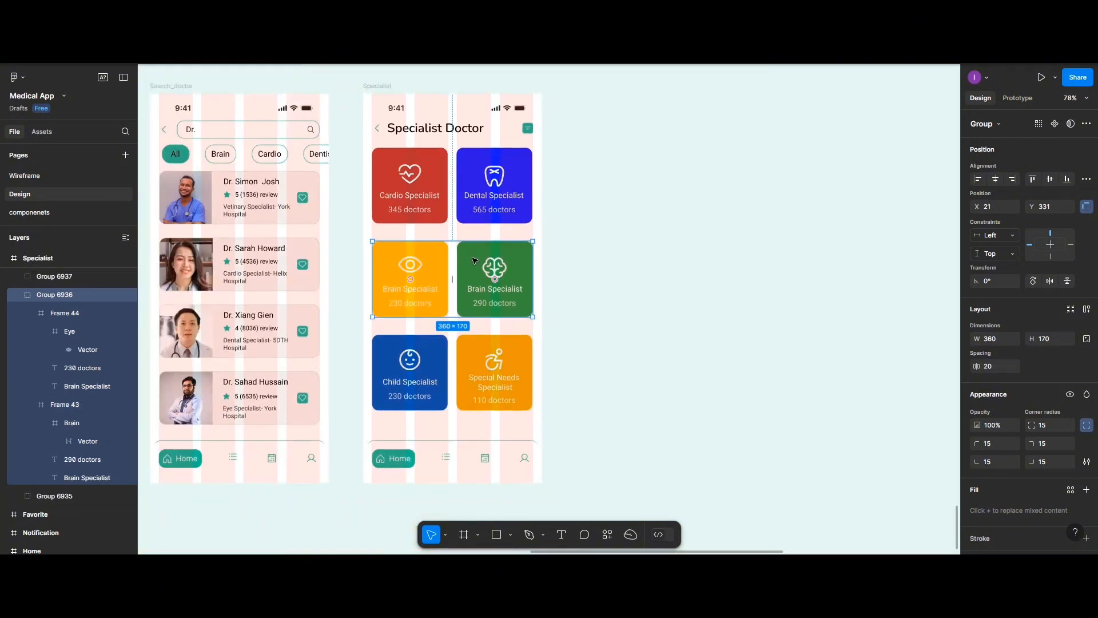
{"action": "scroll", "coordinate": [472, 258], "scroll_direction": "up", "scroll_amount": 1}
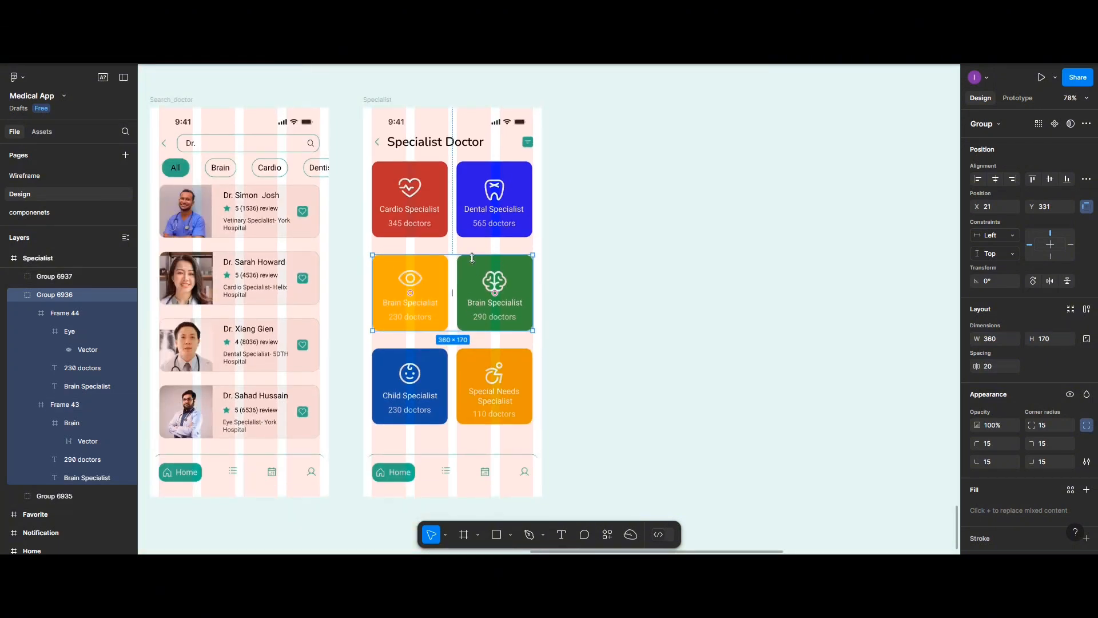
{"action": "left_click", "coordinate": [384, 106]}
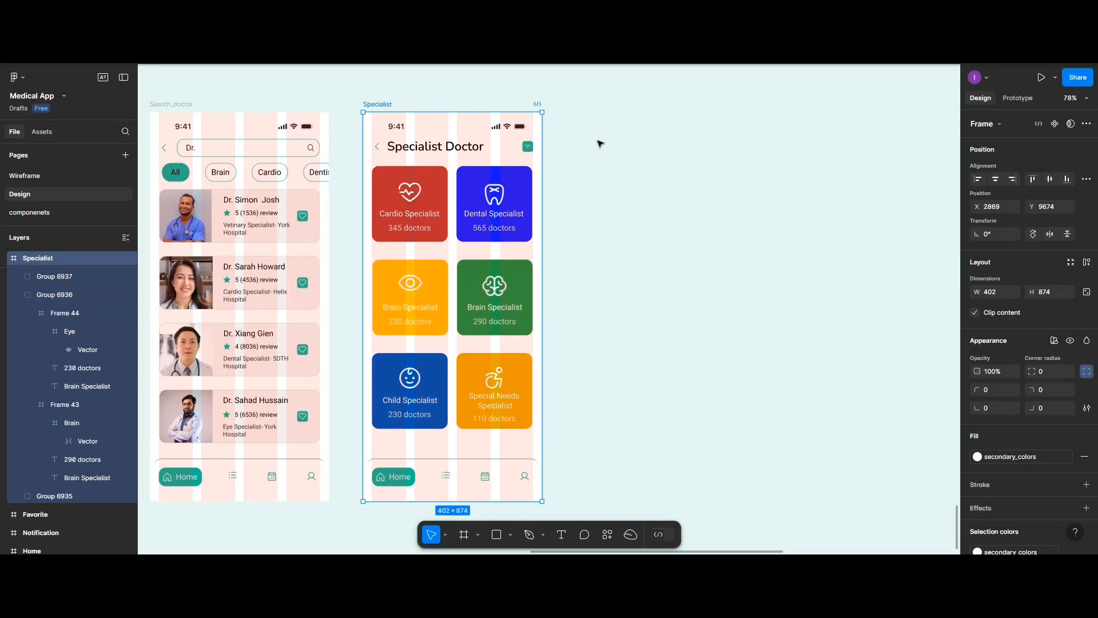